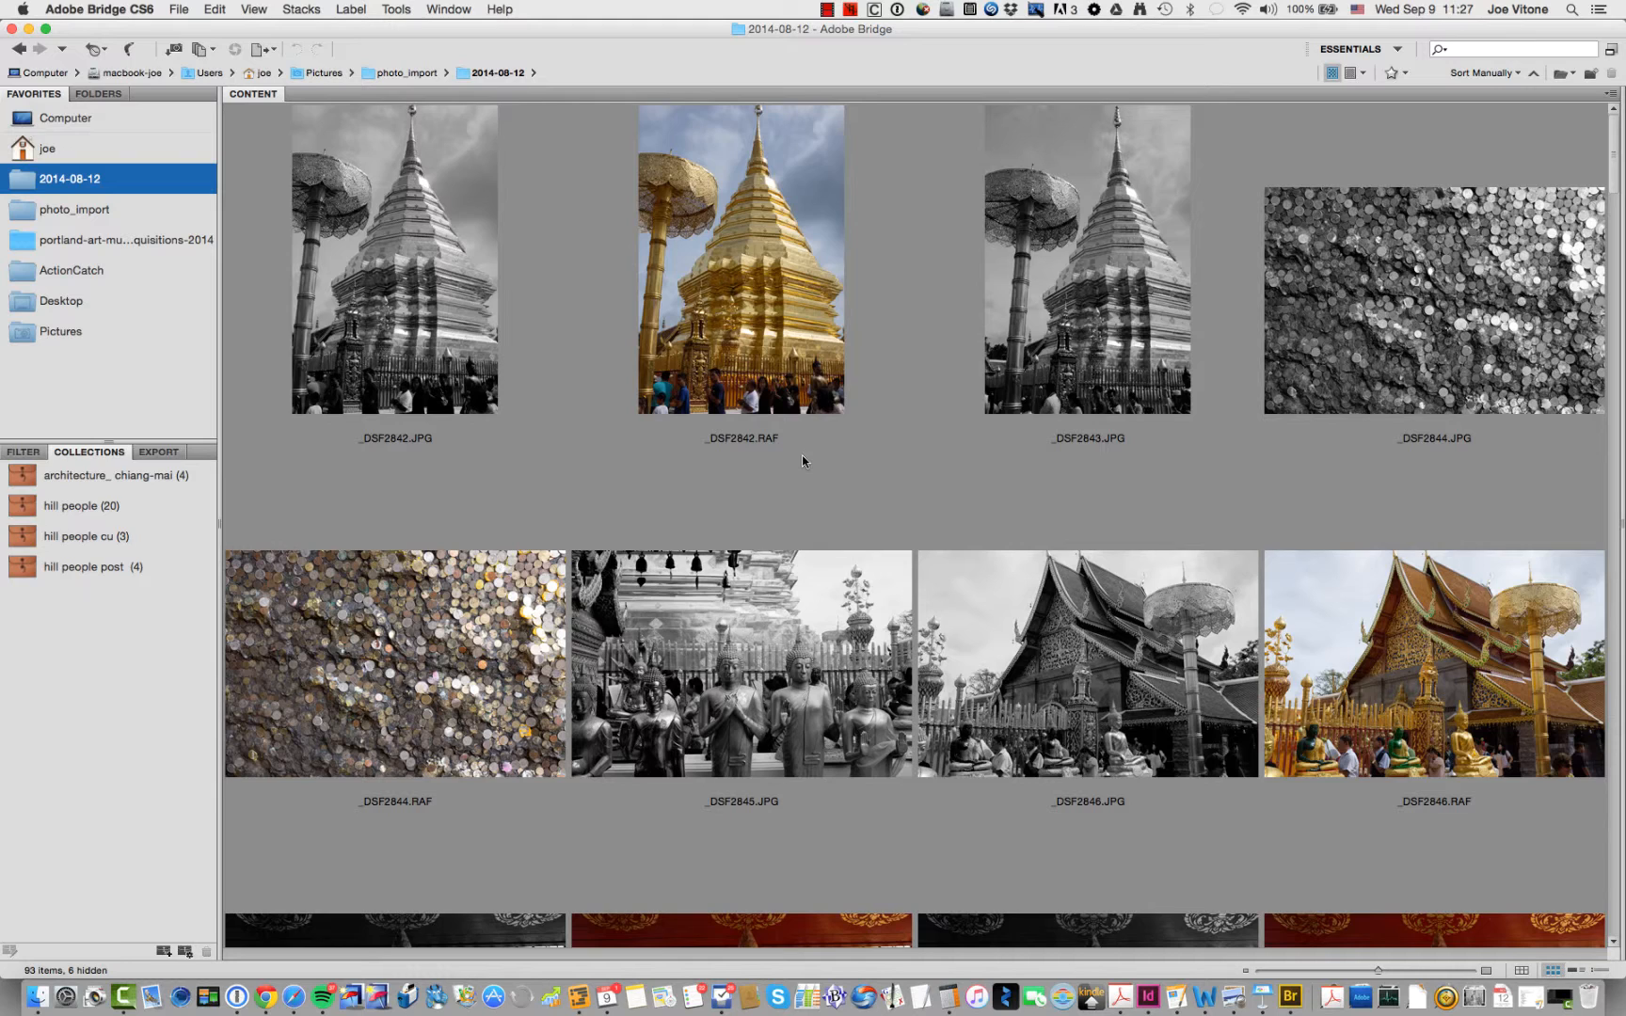
left_click(140, 10)
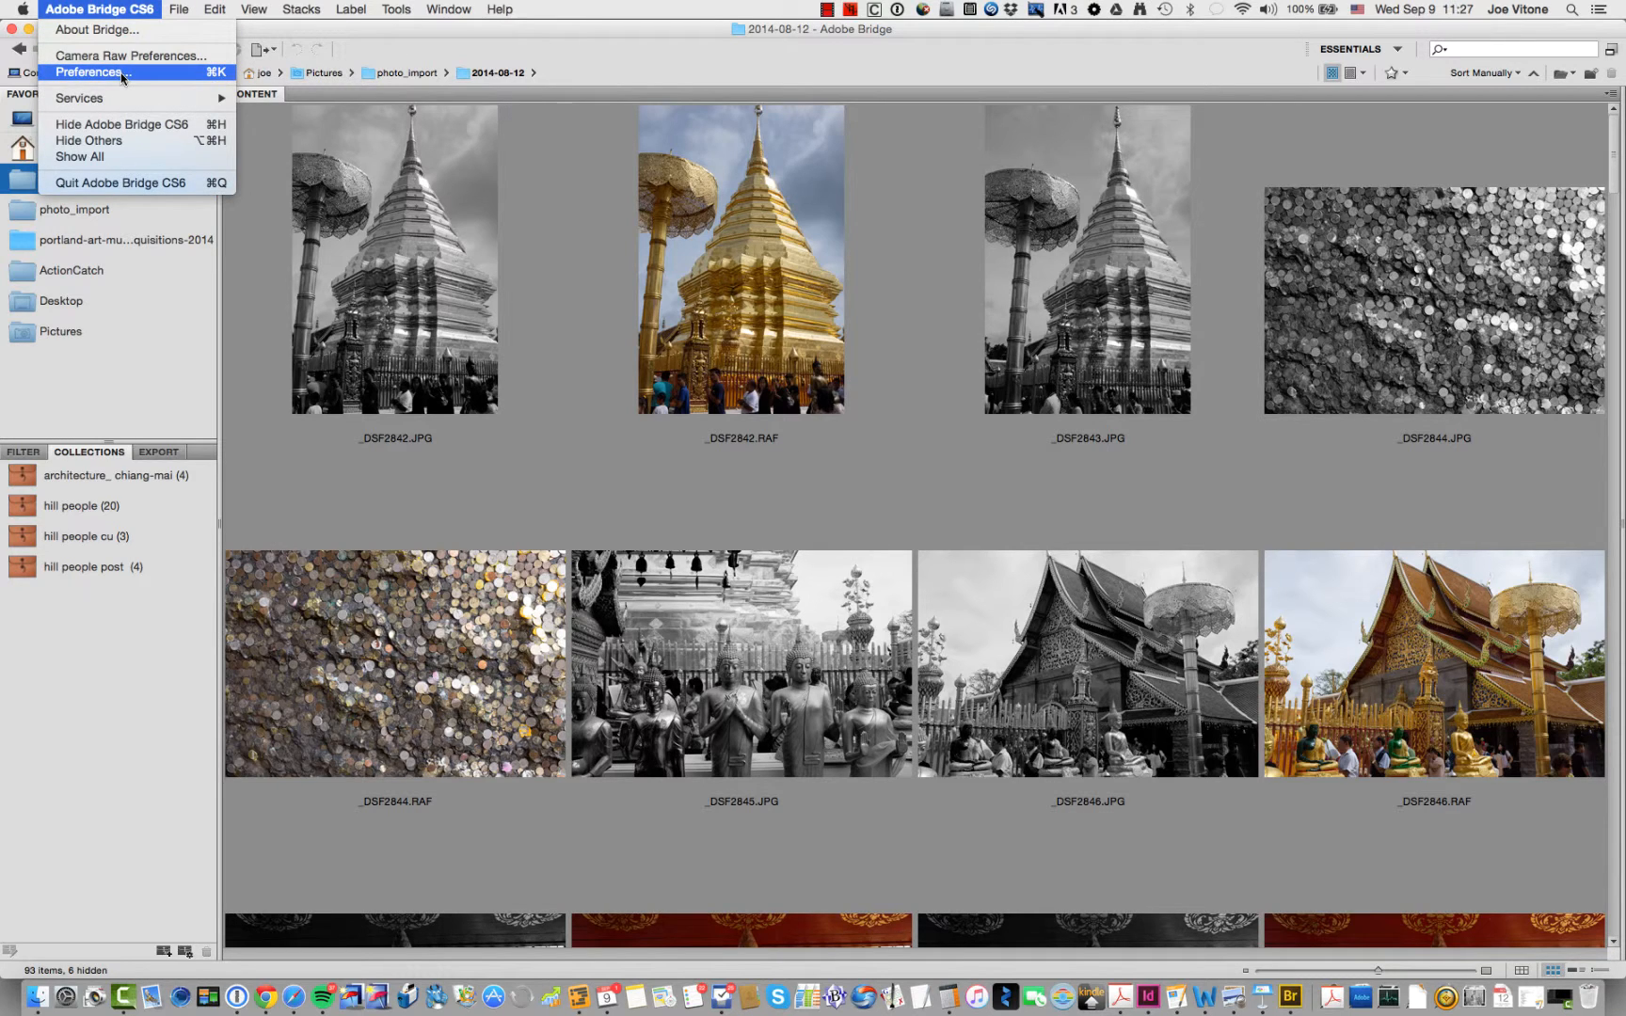
left_click(108, 12)
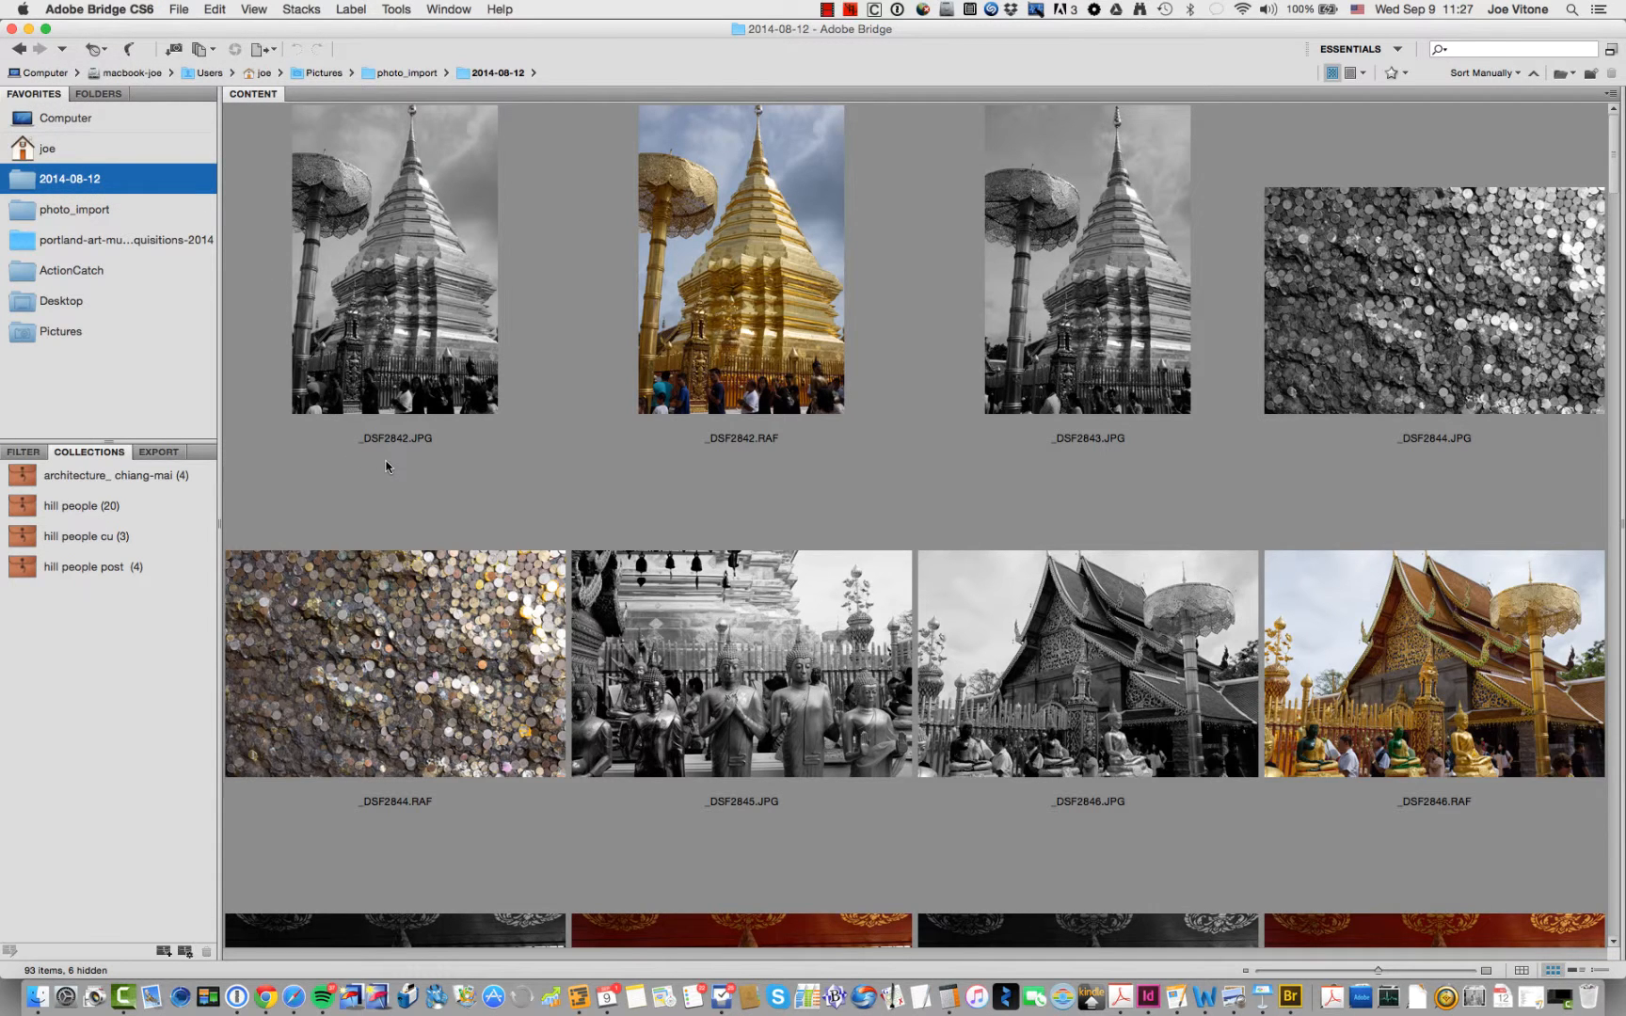
- Switch to Finder and create a folder named visu1fa2015 on the xian01 drive
key("super+Tab")
left_click(254, 511)
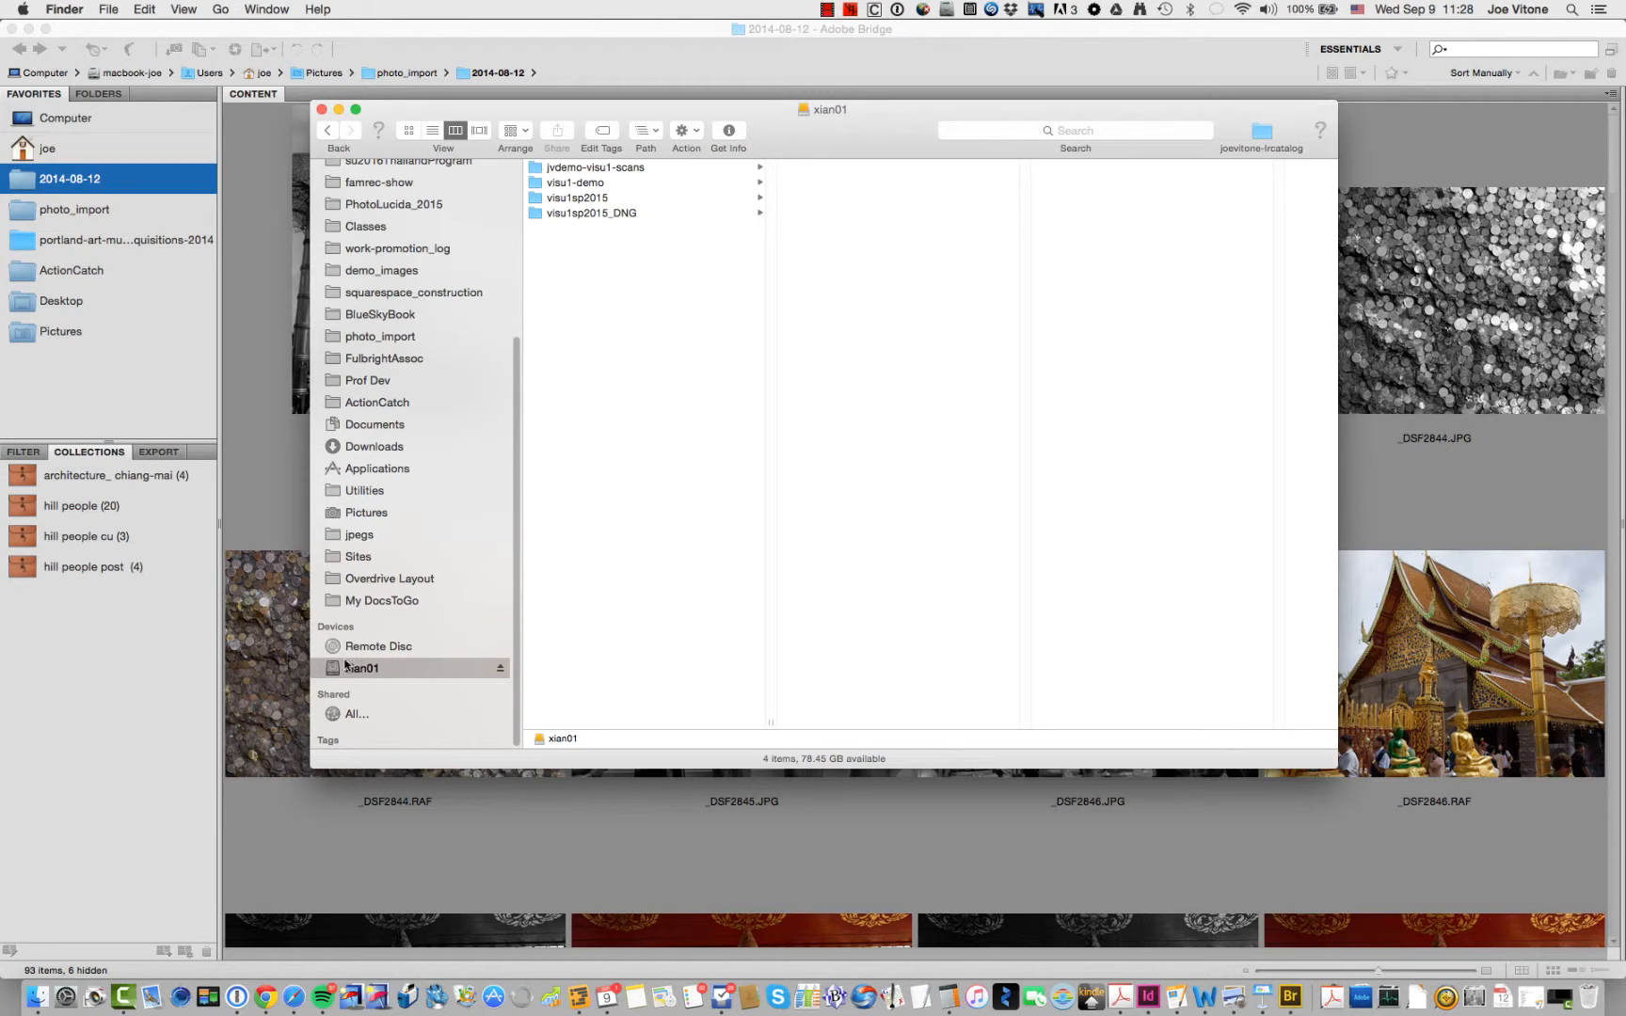
left_click(111, 9)
left_click(126, 46)
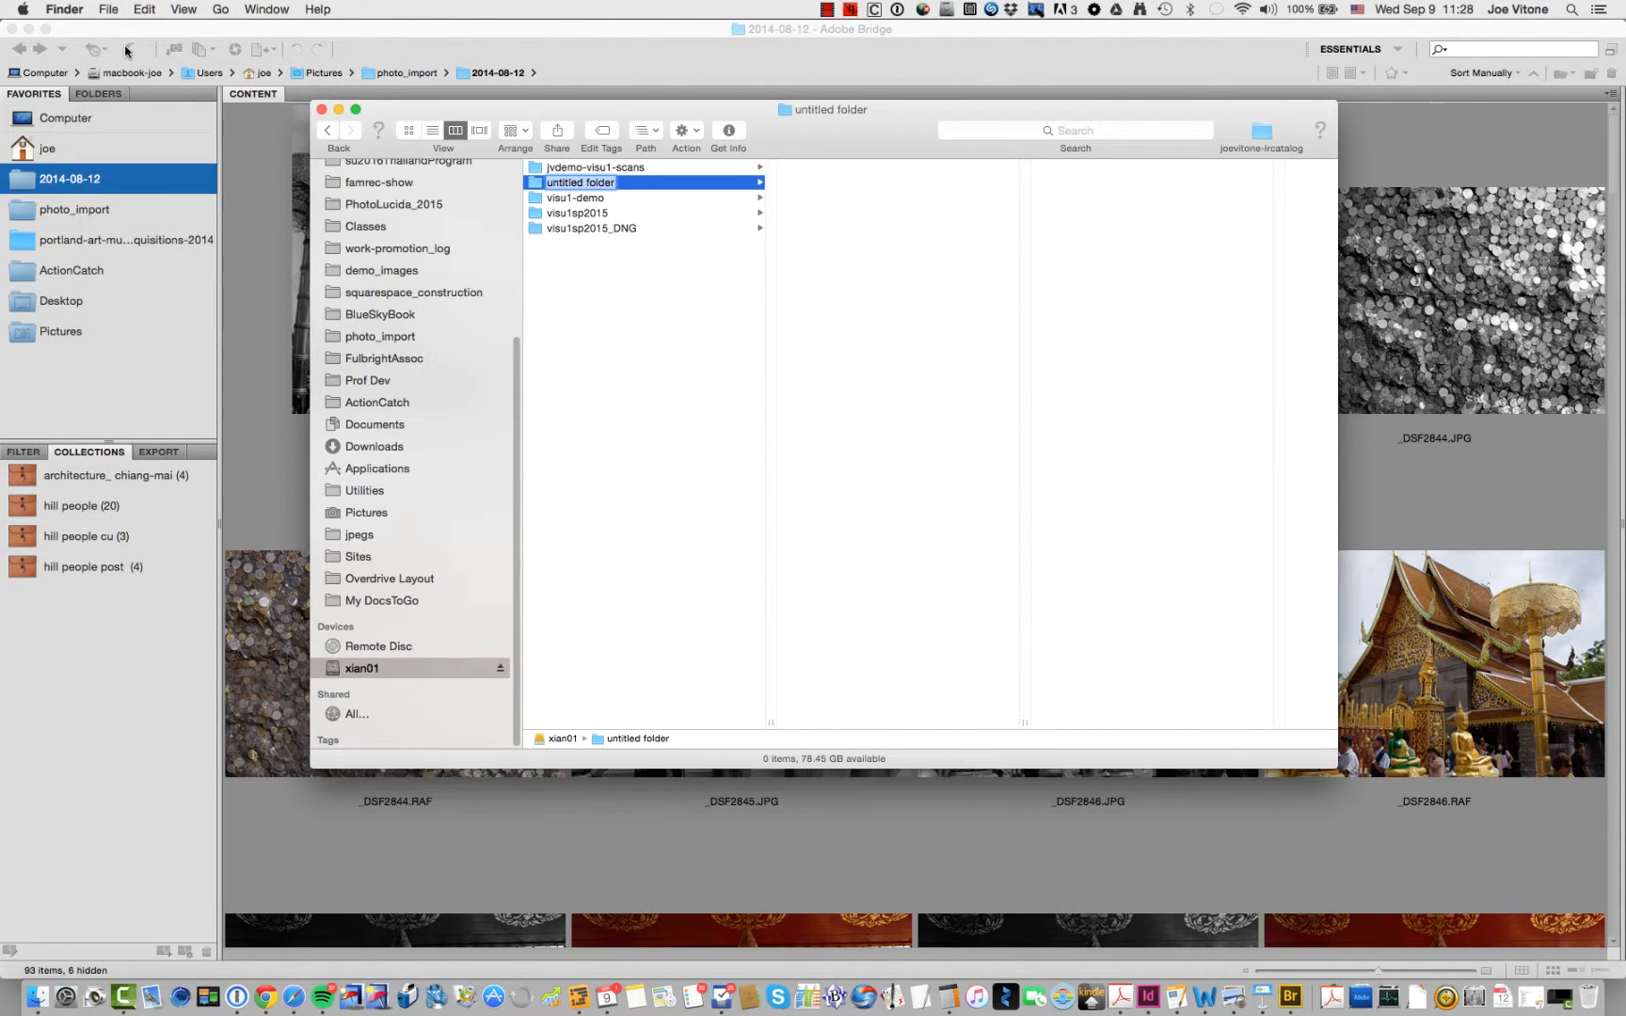
type("visu1fa2015")
key("Return")
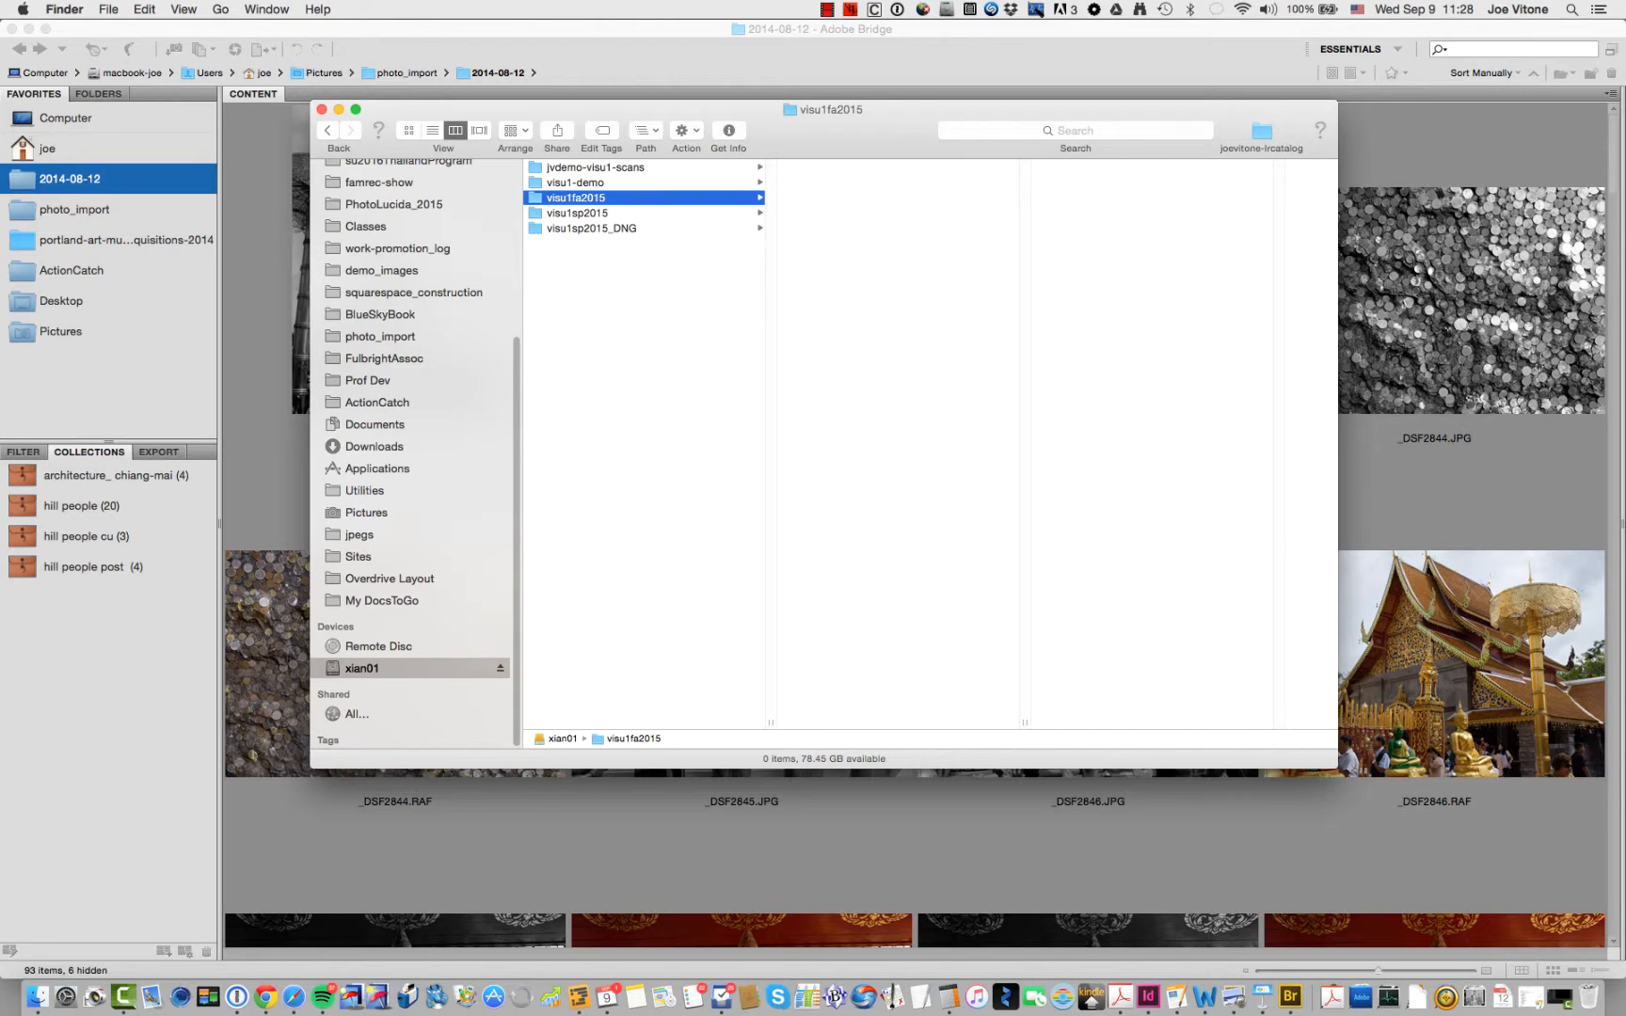
- Create a subfolder inside visu1fa2015 named with the owner's first initial and surname followed by _bridge
key("super+shift+n")
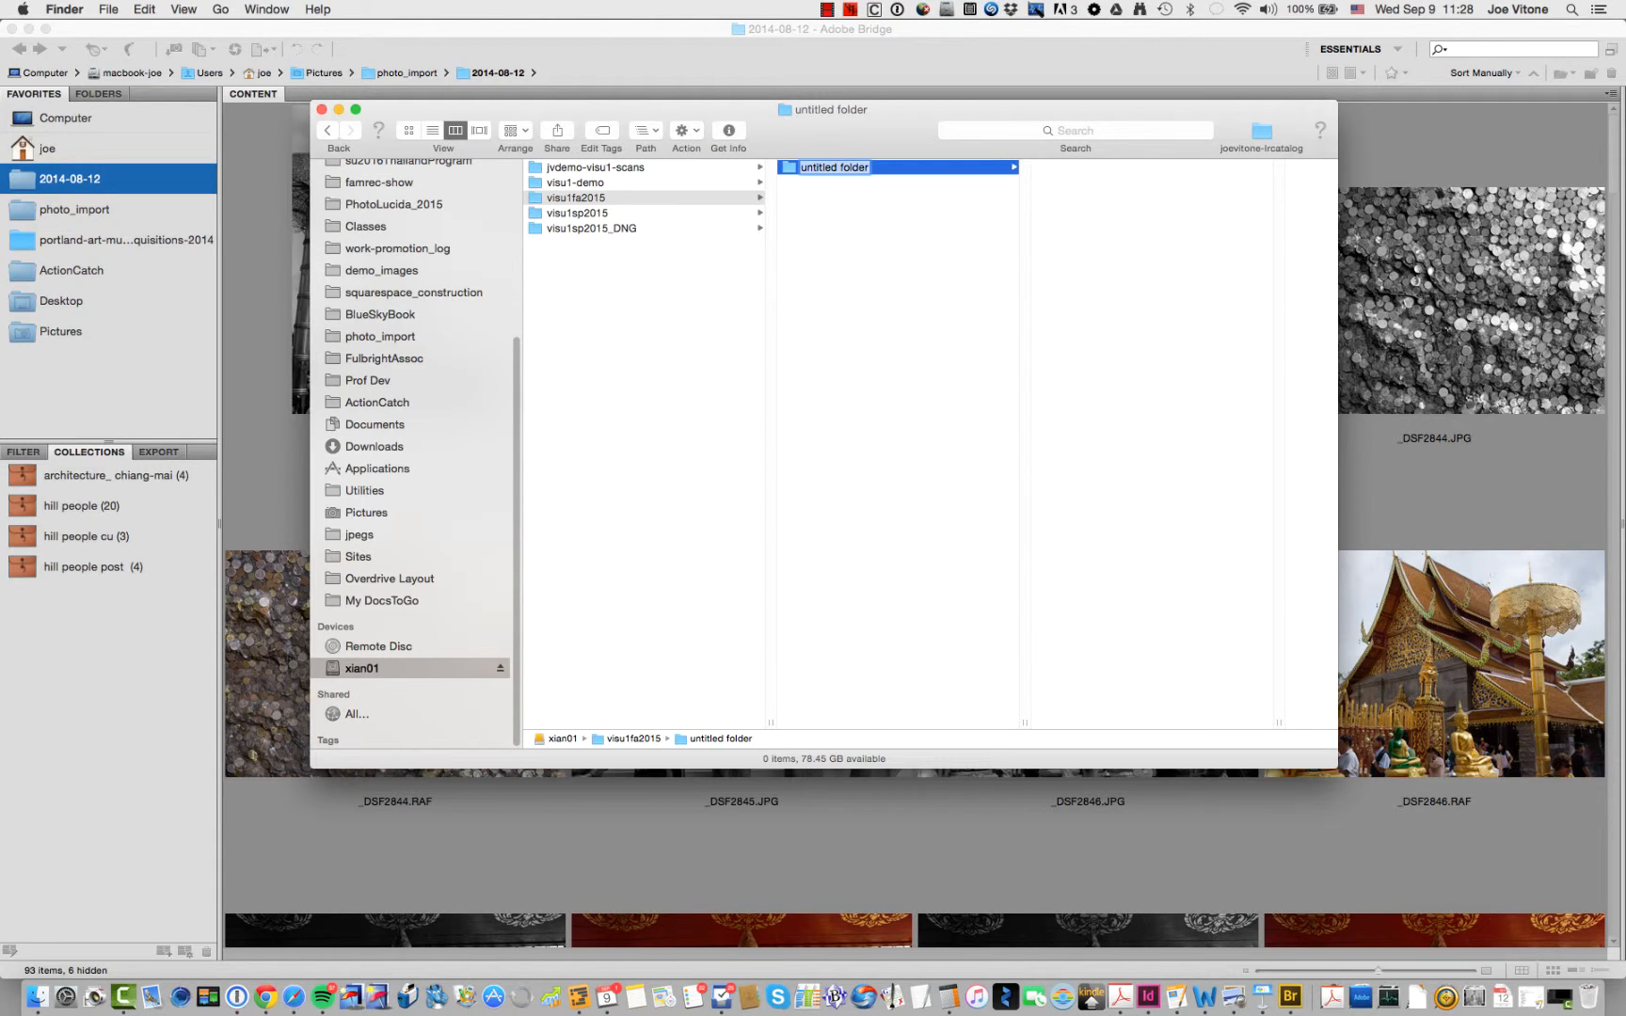
type("jvitone_bridge")
key("Return")
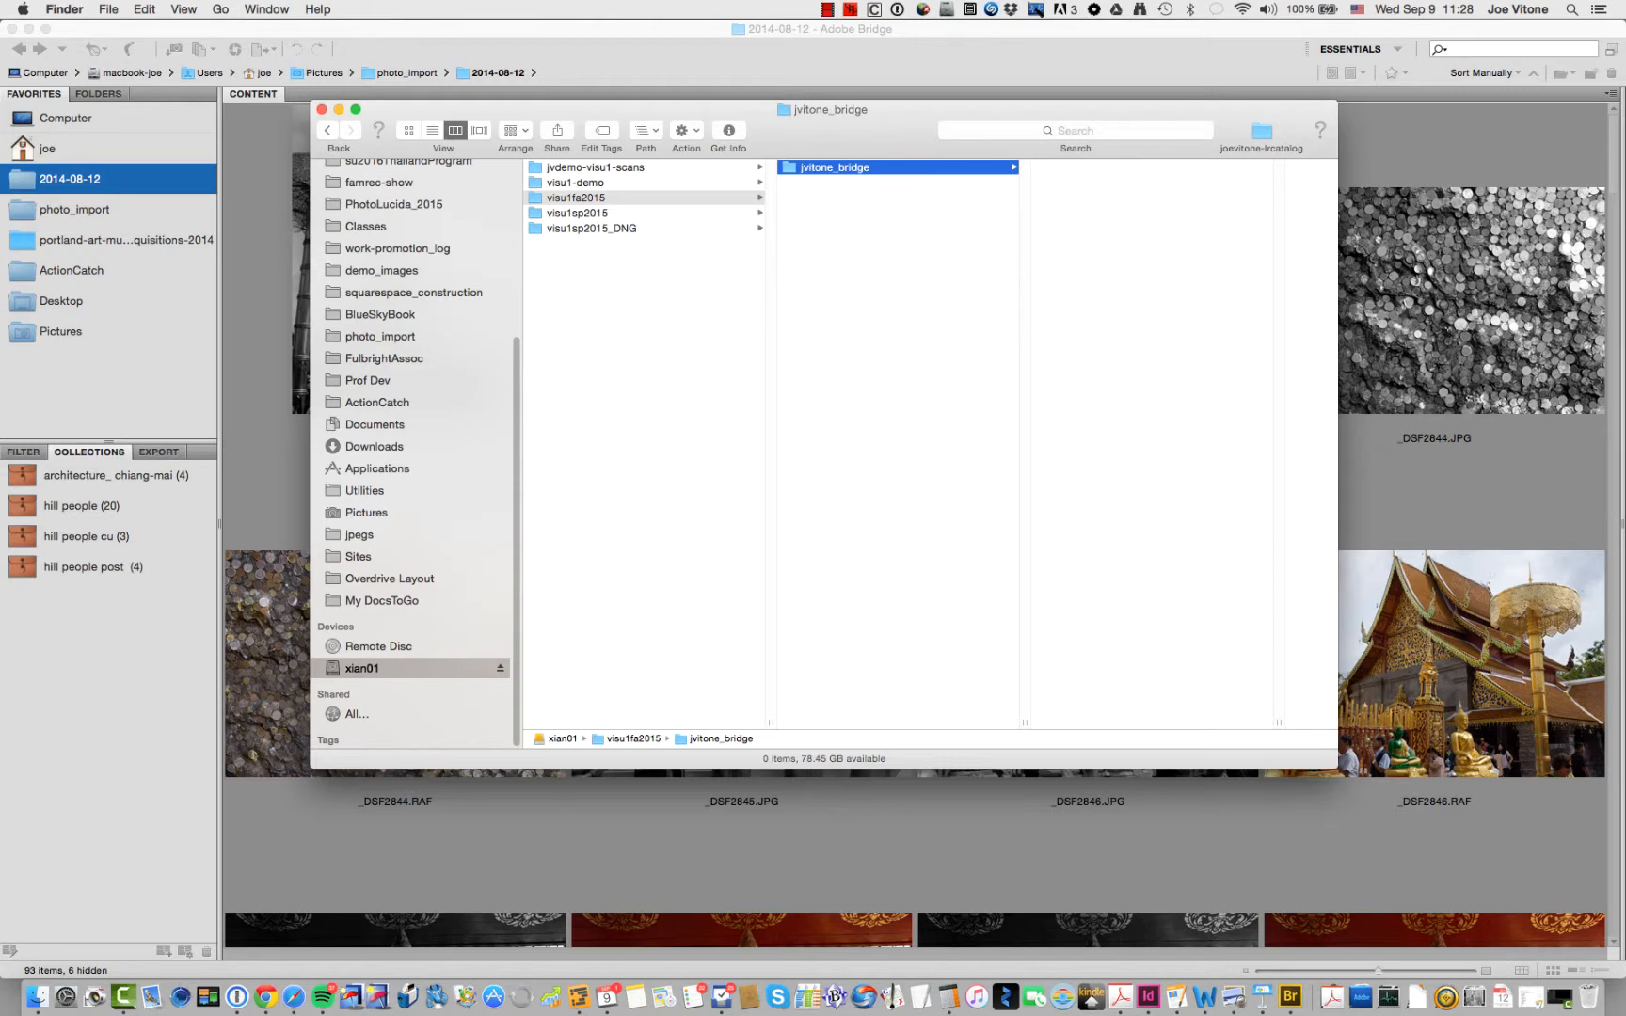
- Create two subfolders named bridge_cache and bridge_settings inside the personal _bridge folder
key("super+shift+n")
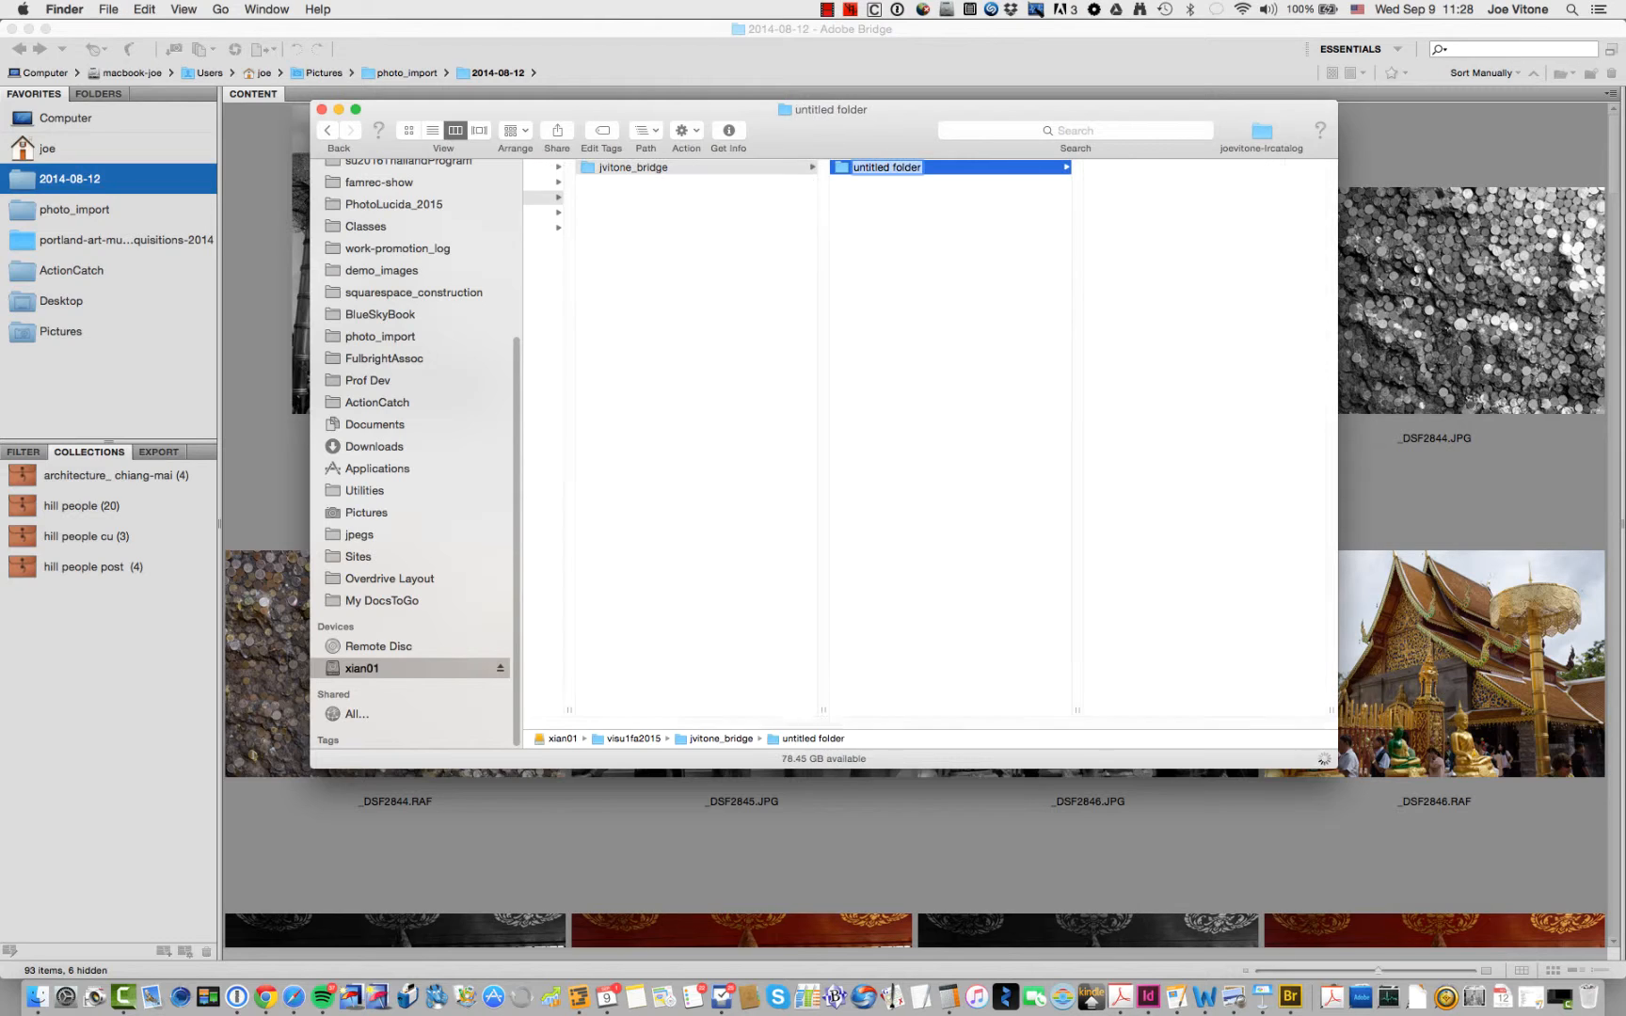
type("bri")
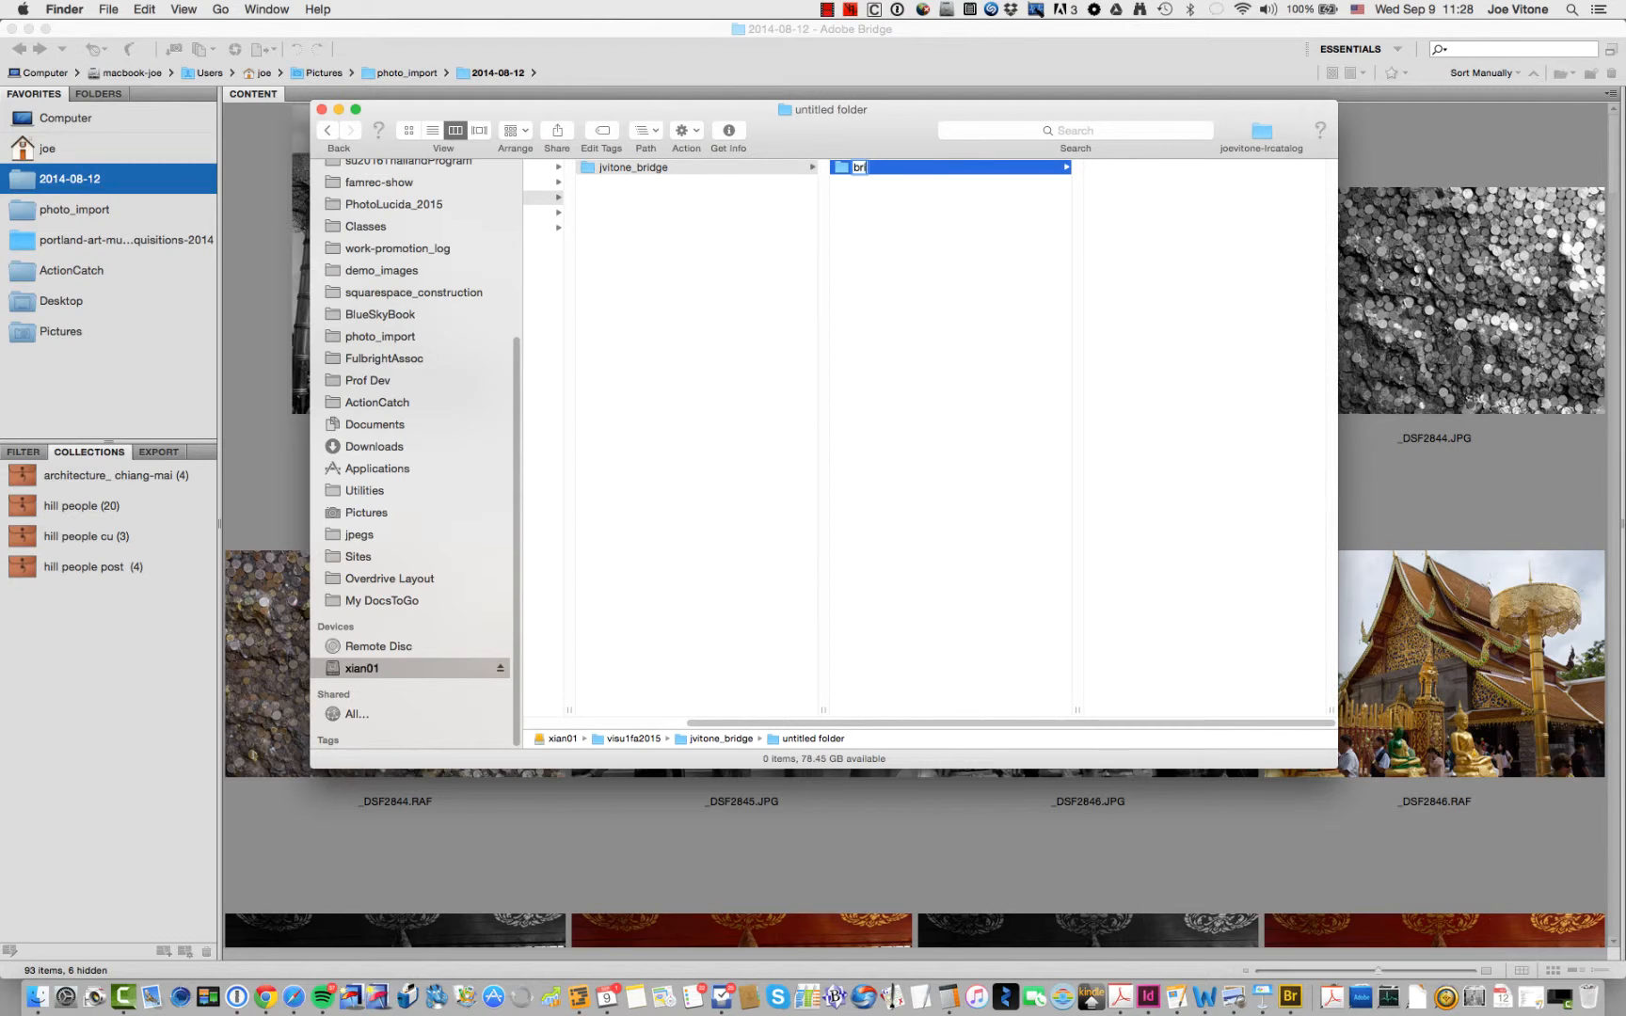
type("dge_cache")
key("Return")
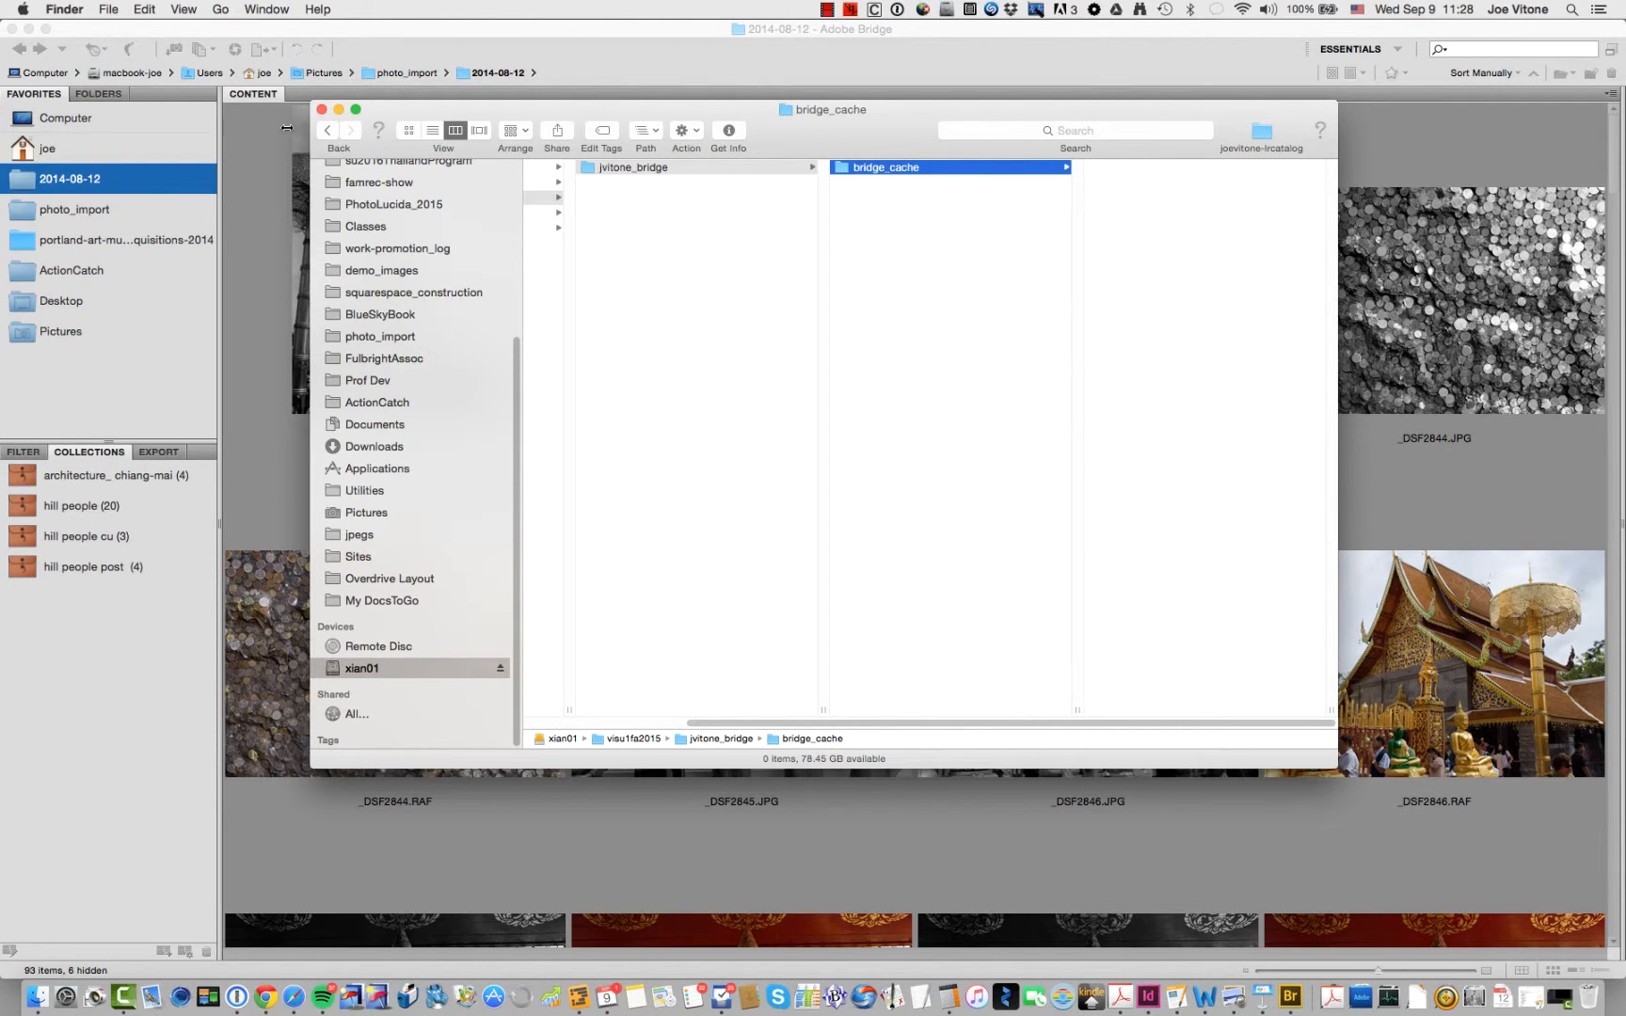
left_click(595, 169)
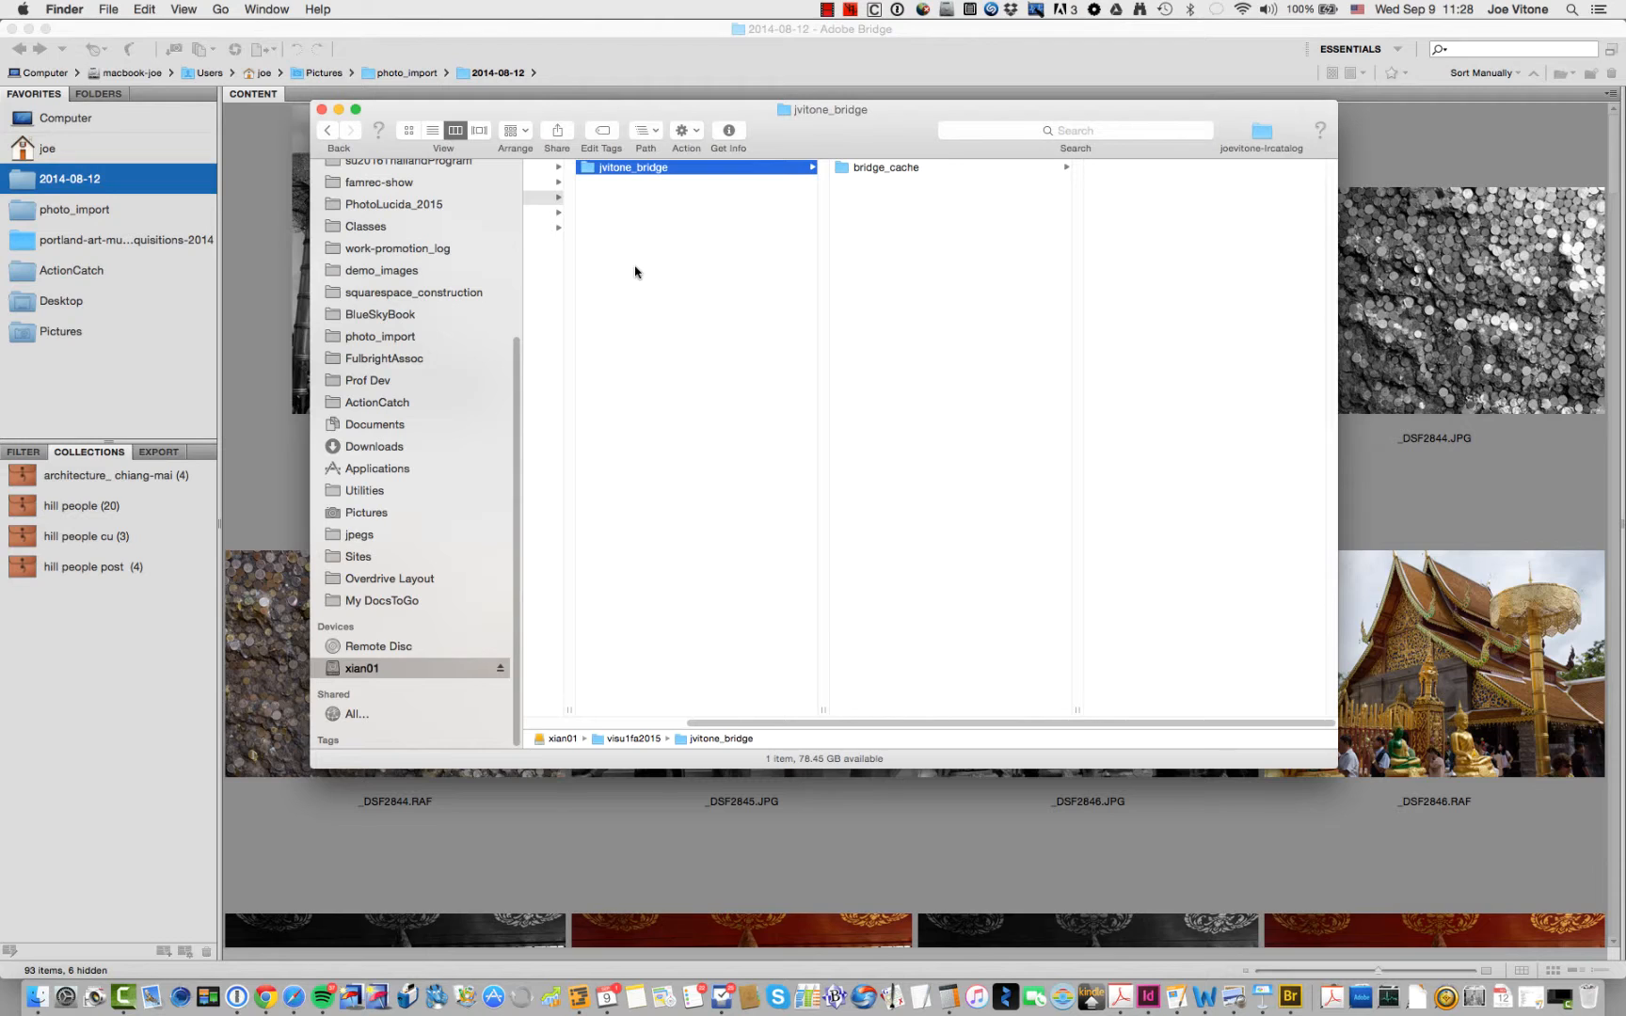
key("super+shift+n")
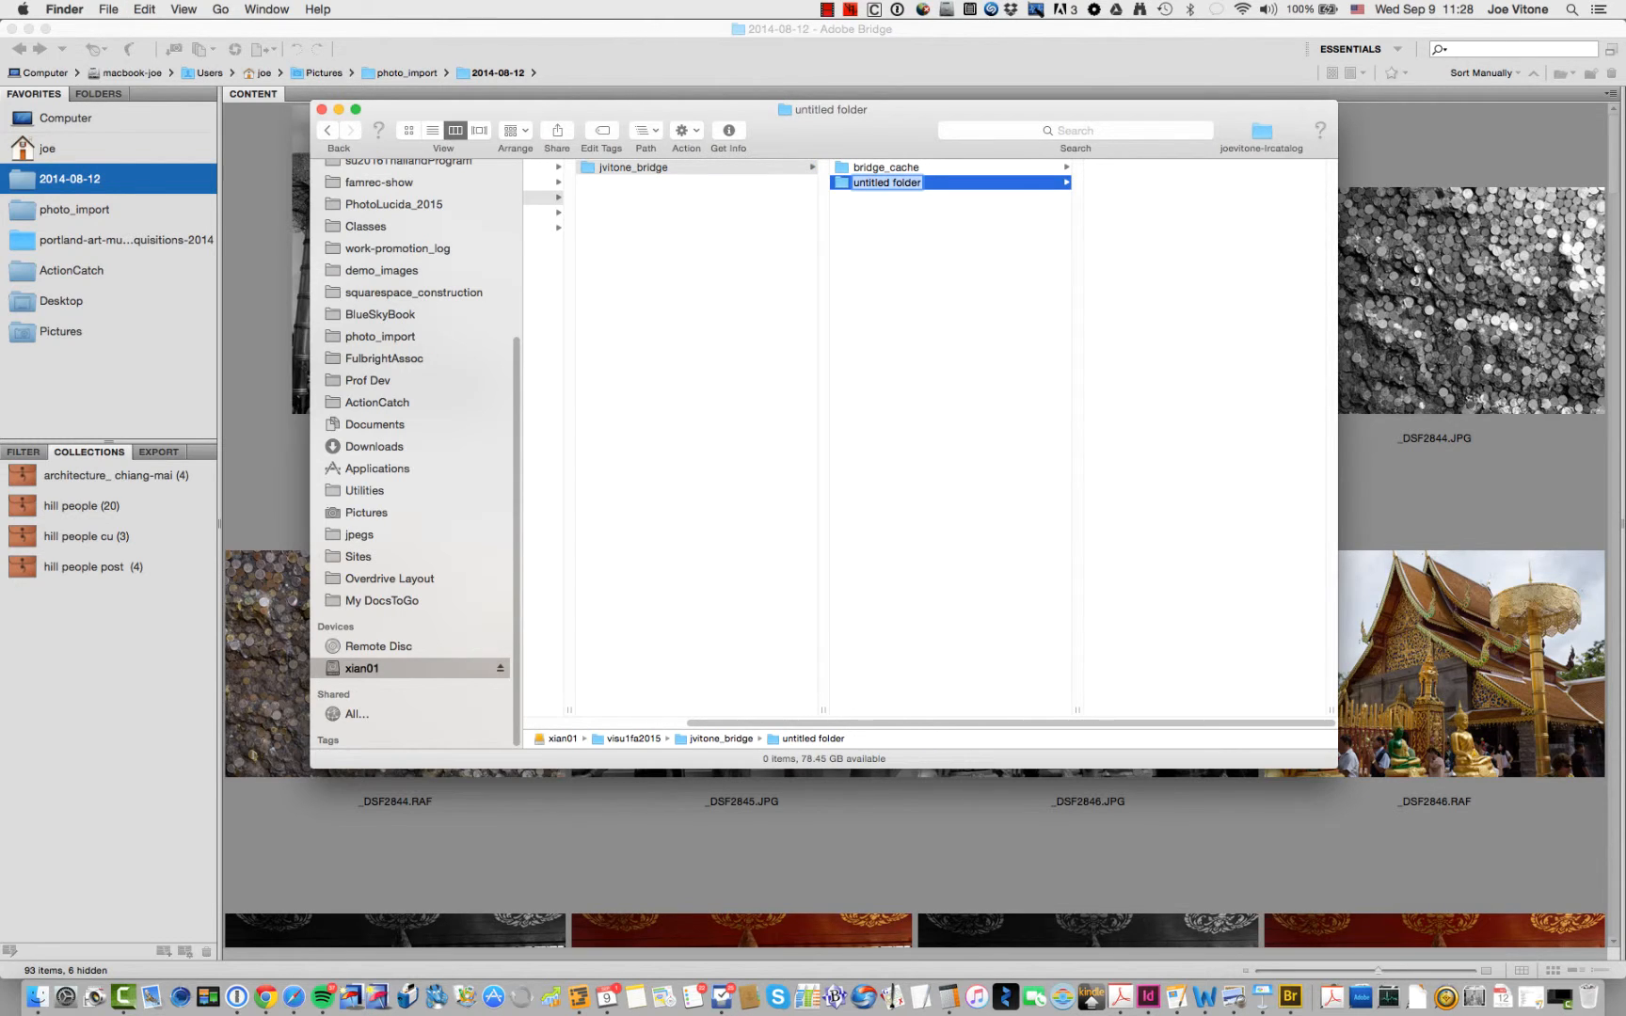
type("bridge_settings")
key("Return")
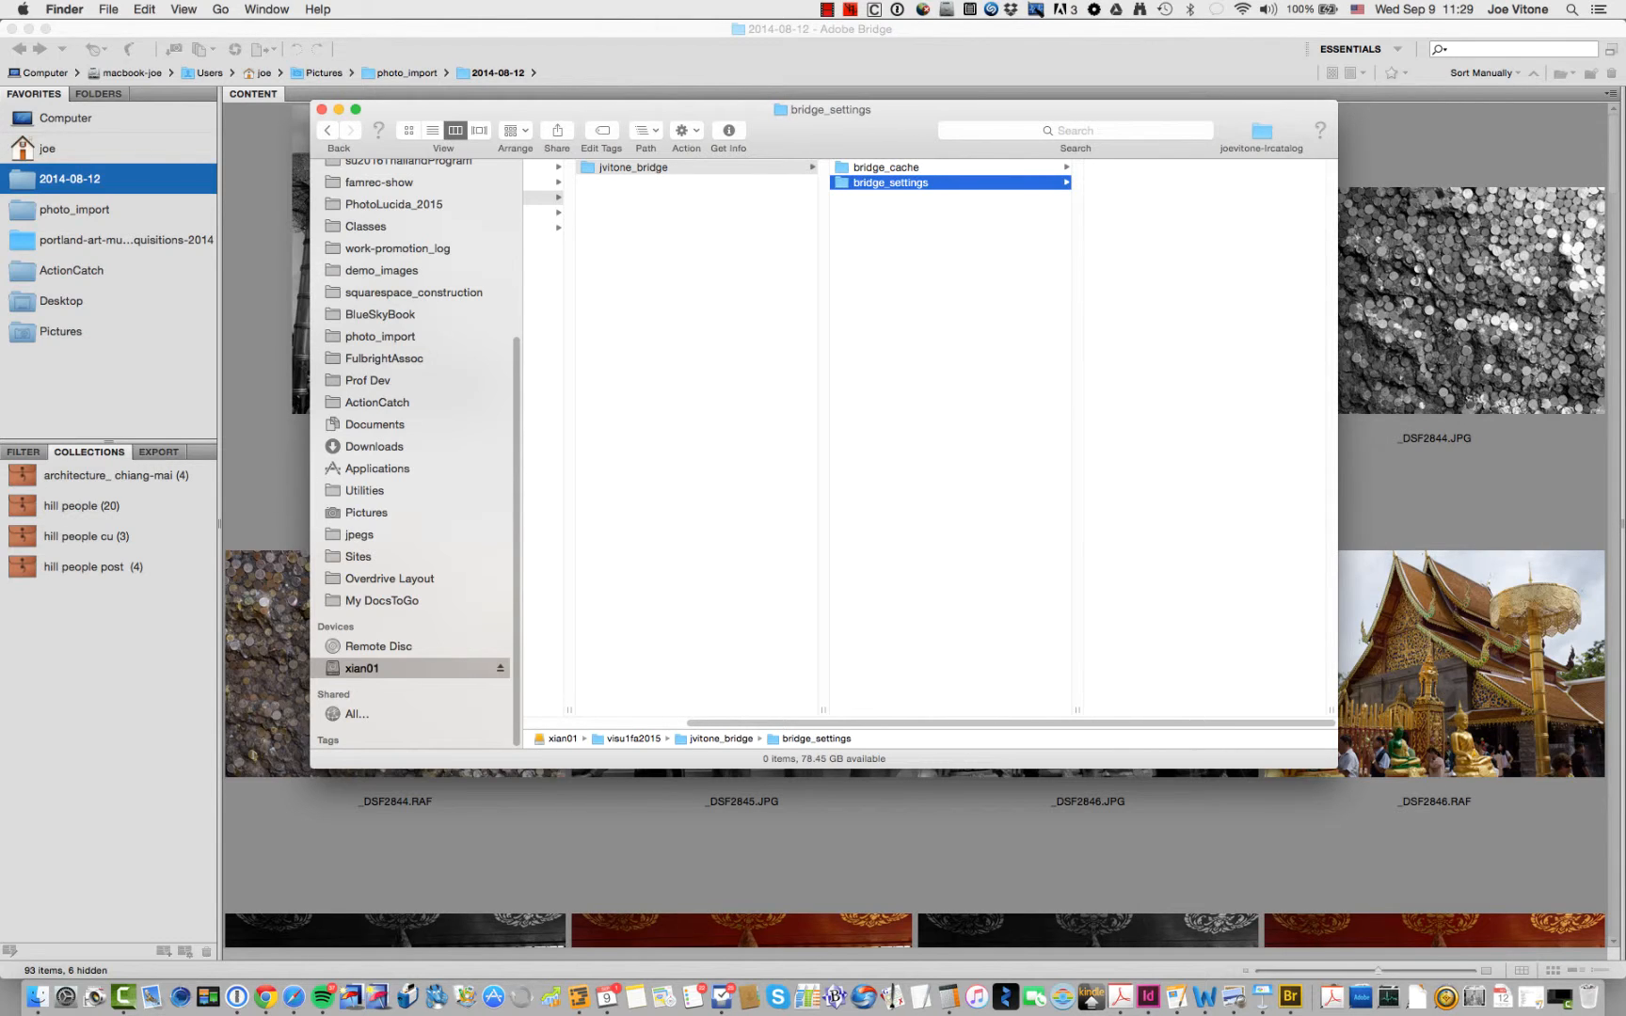
- Switch to Adobe Bridge and set its cache location to the bridge_cache folder within visu1fa2015 on the xian01 drive
key("super+Tab")
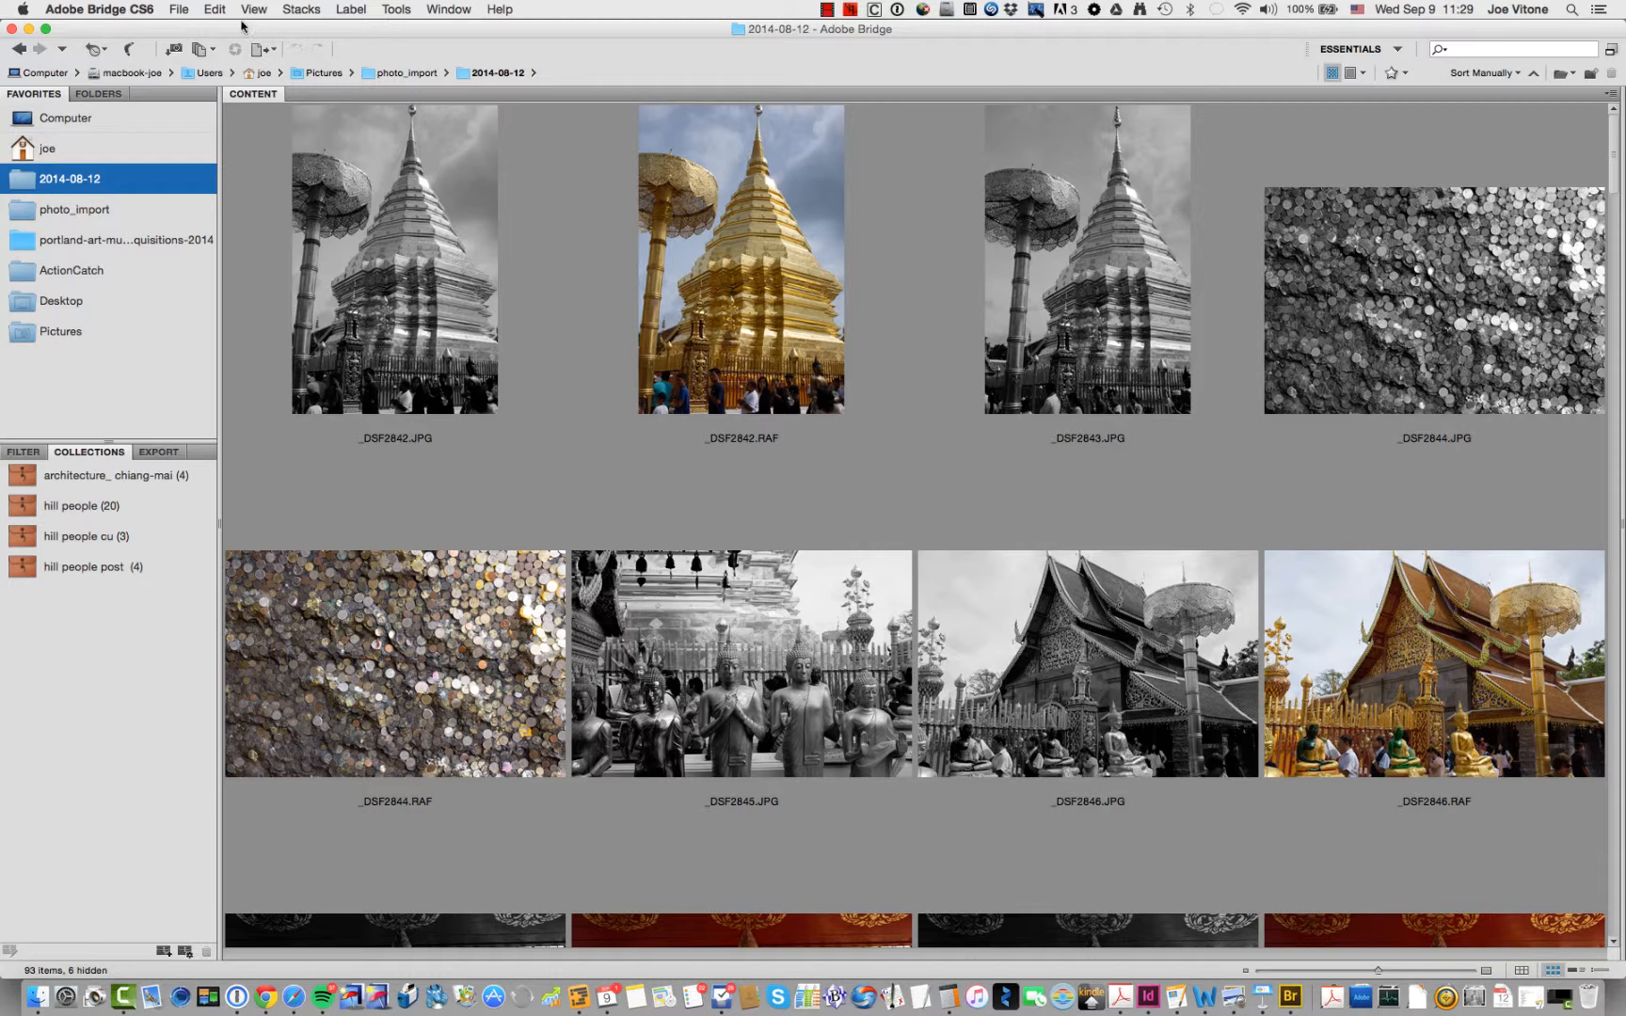
left_click(71, 11)
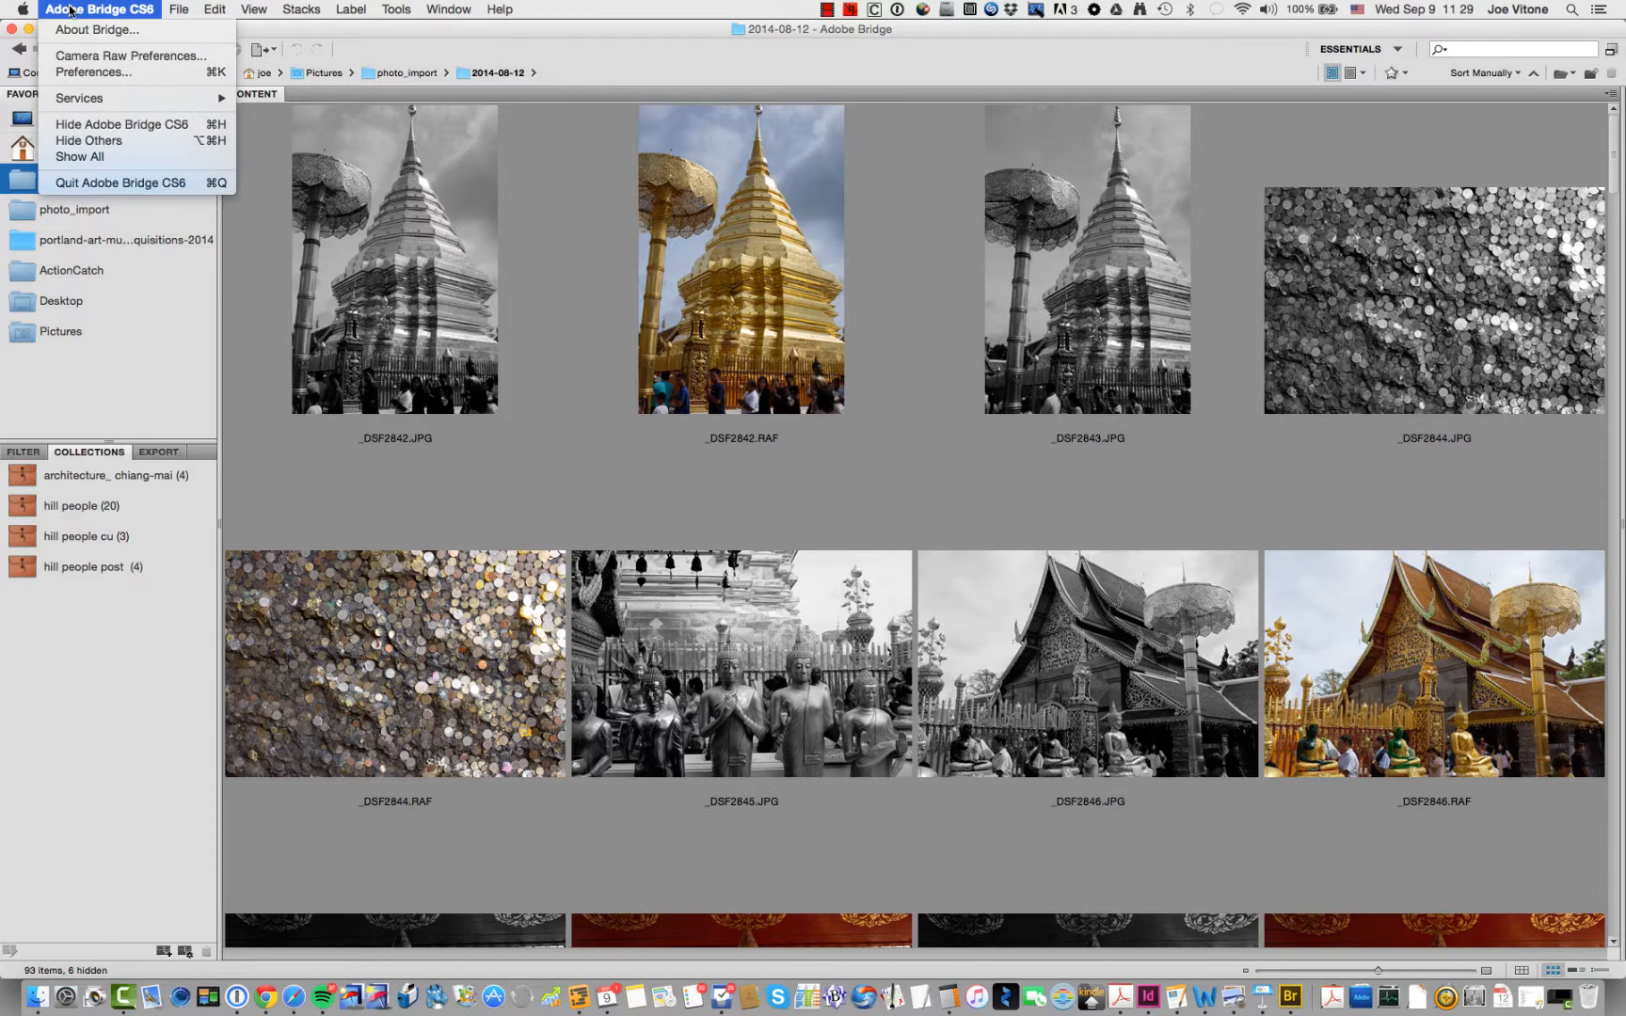
left_click(84, 71)
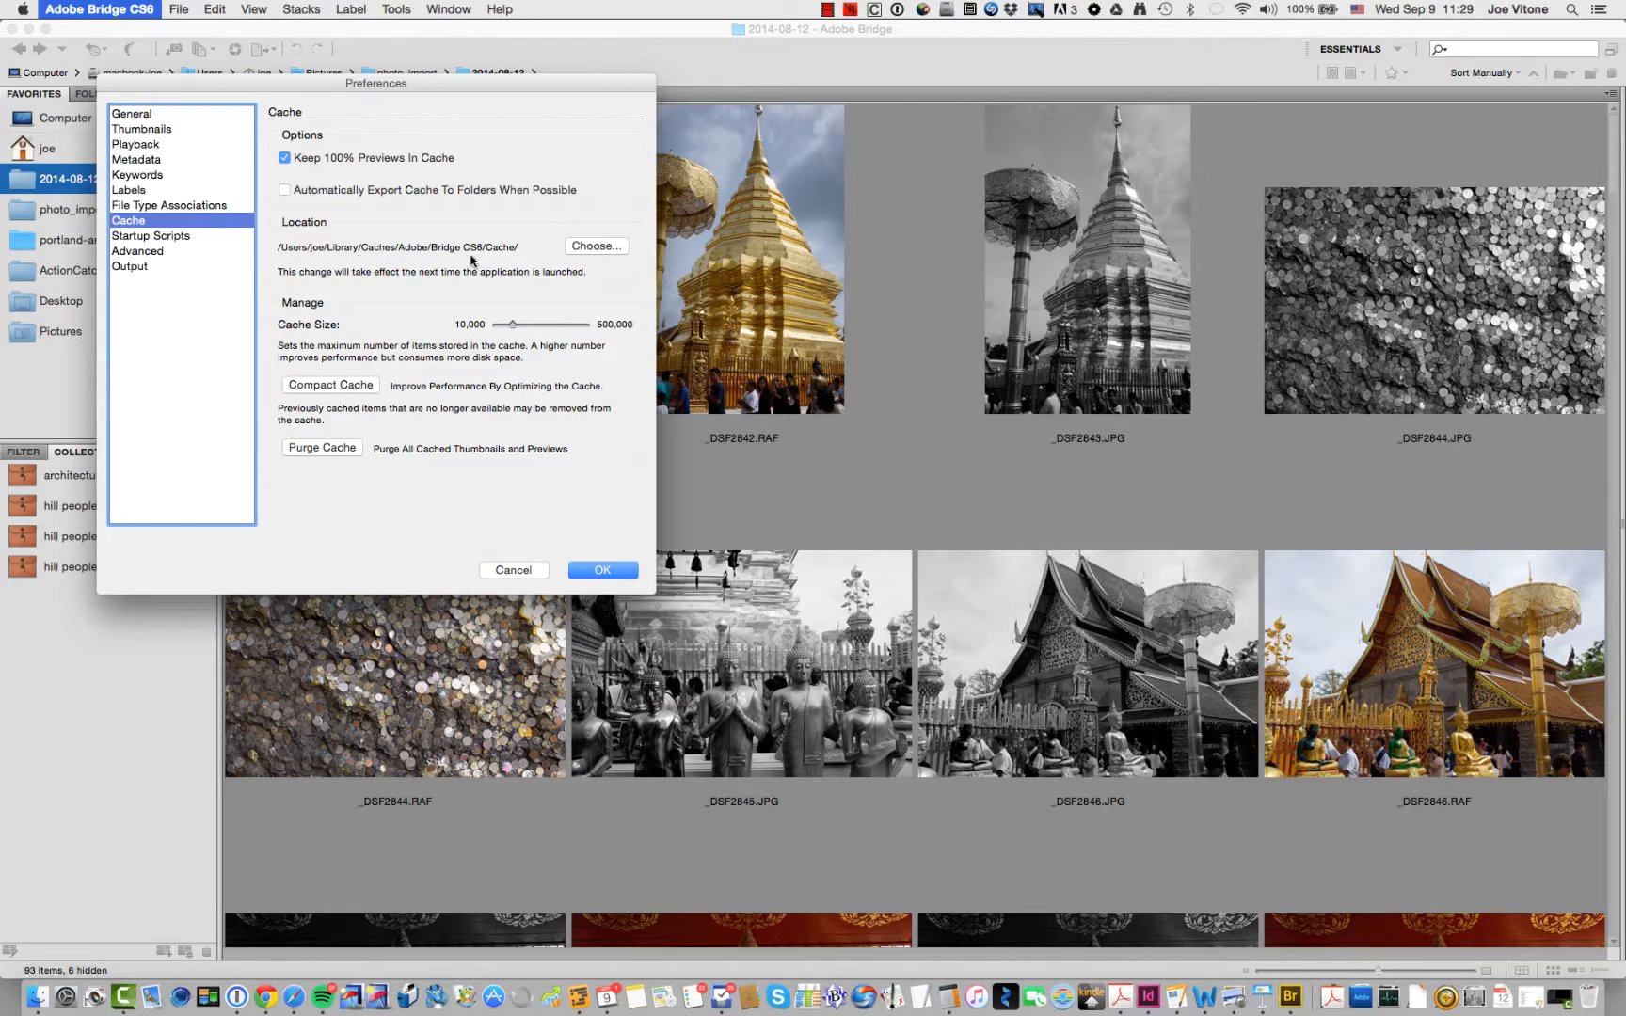
left_click(599, 249)
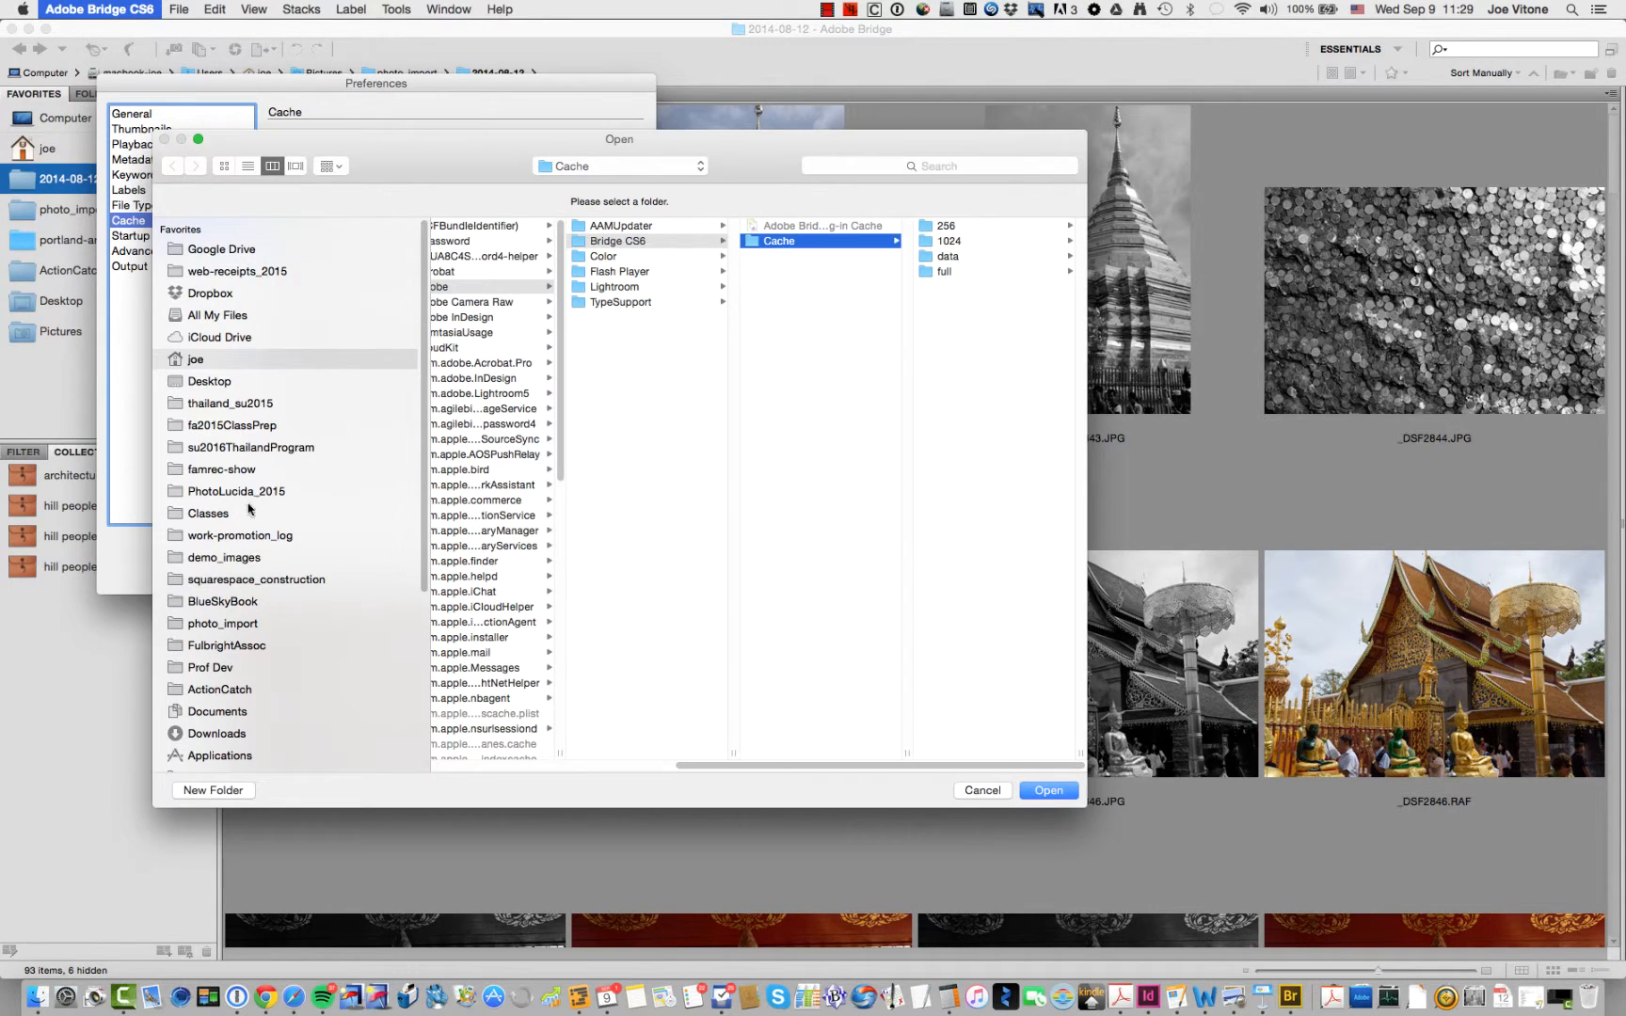
scroll(208, 627, "down", 5)
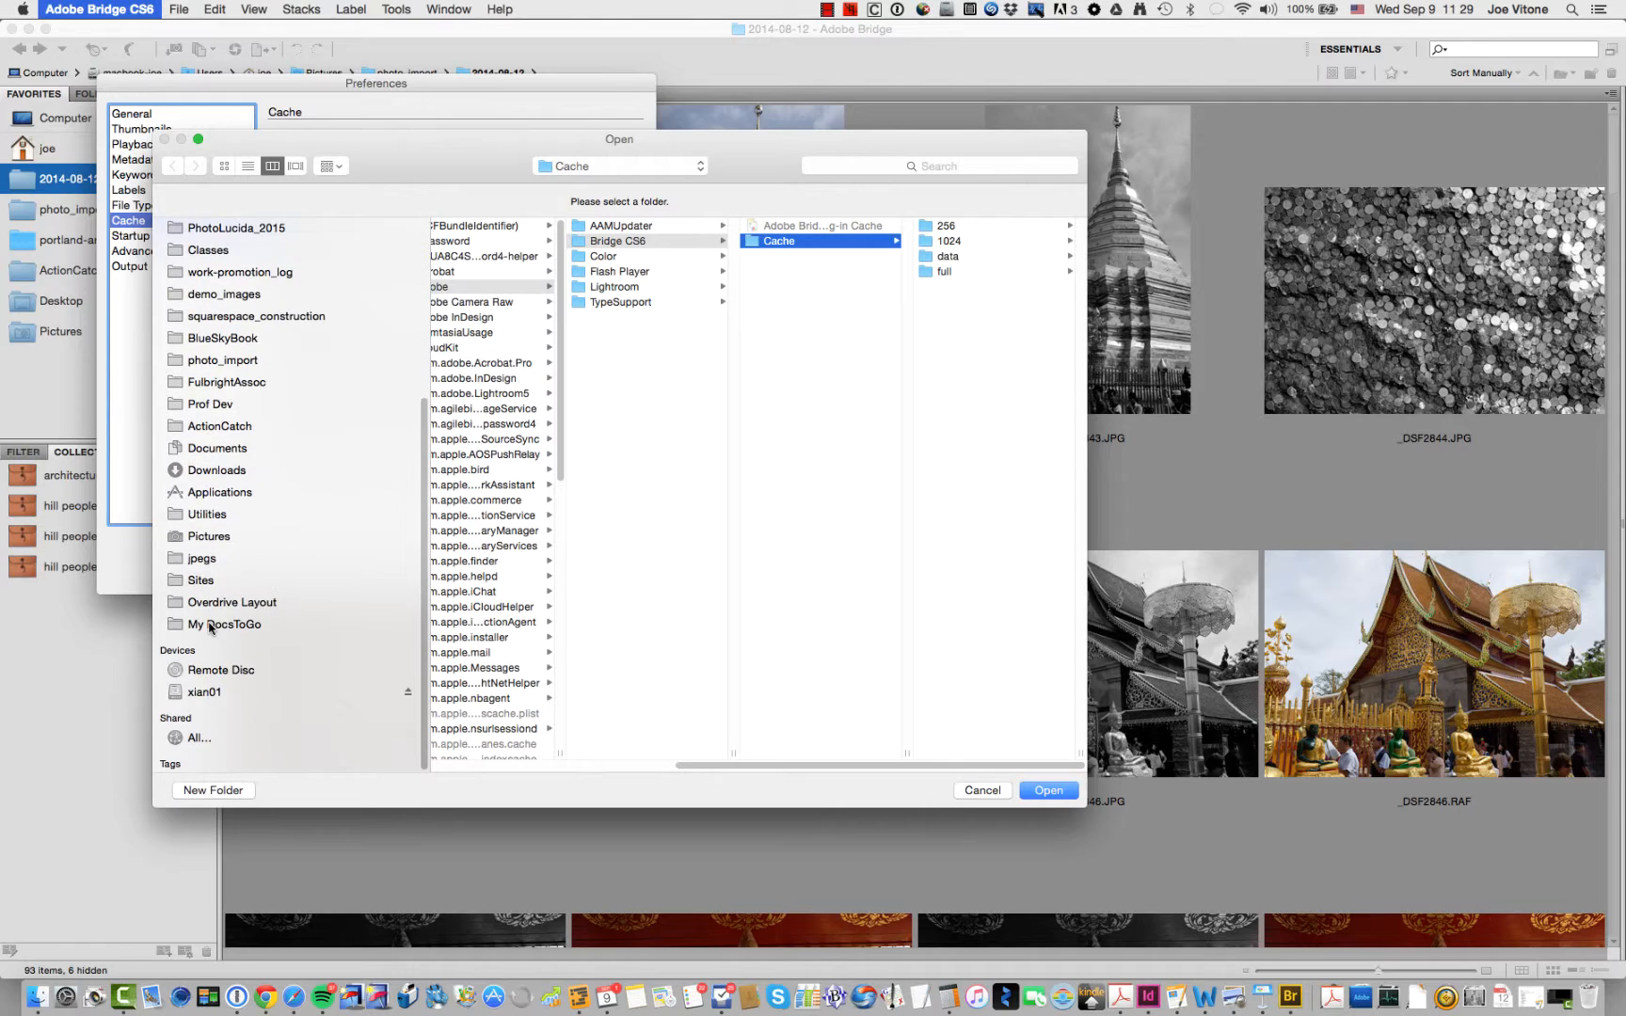
left_click(185, 694)
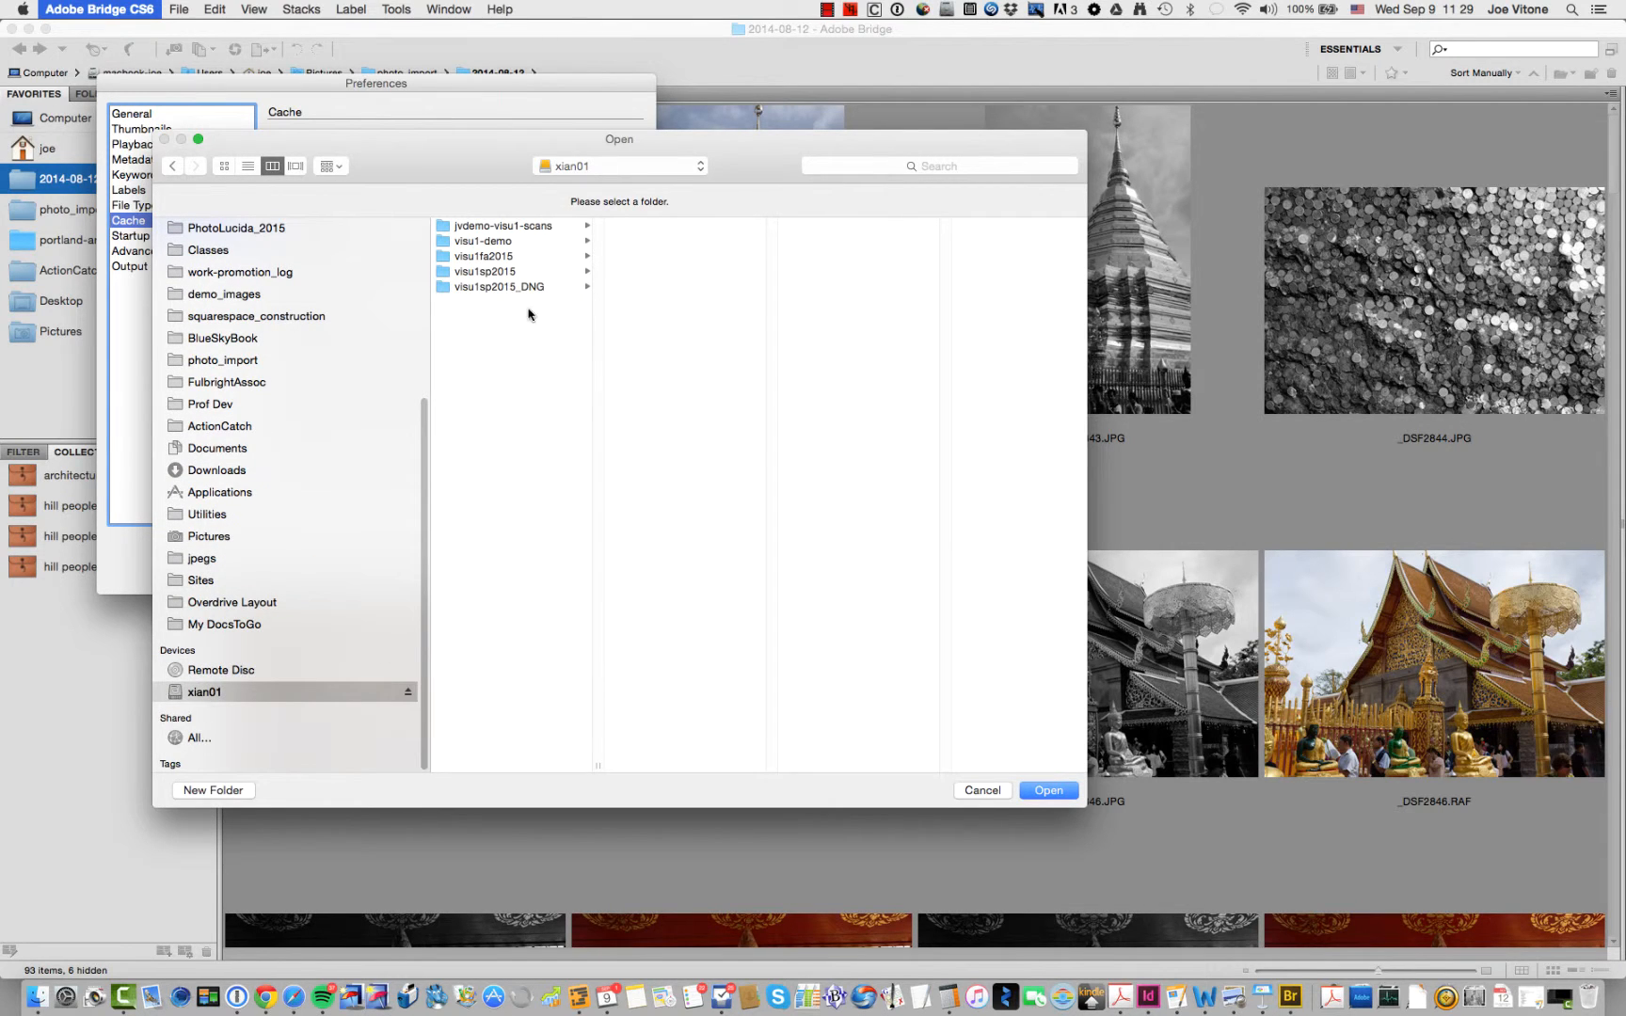
left_click(482, 258)
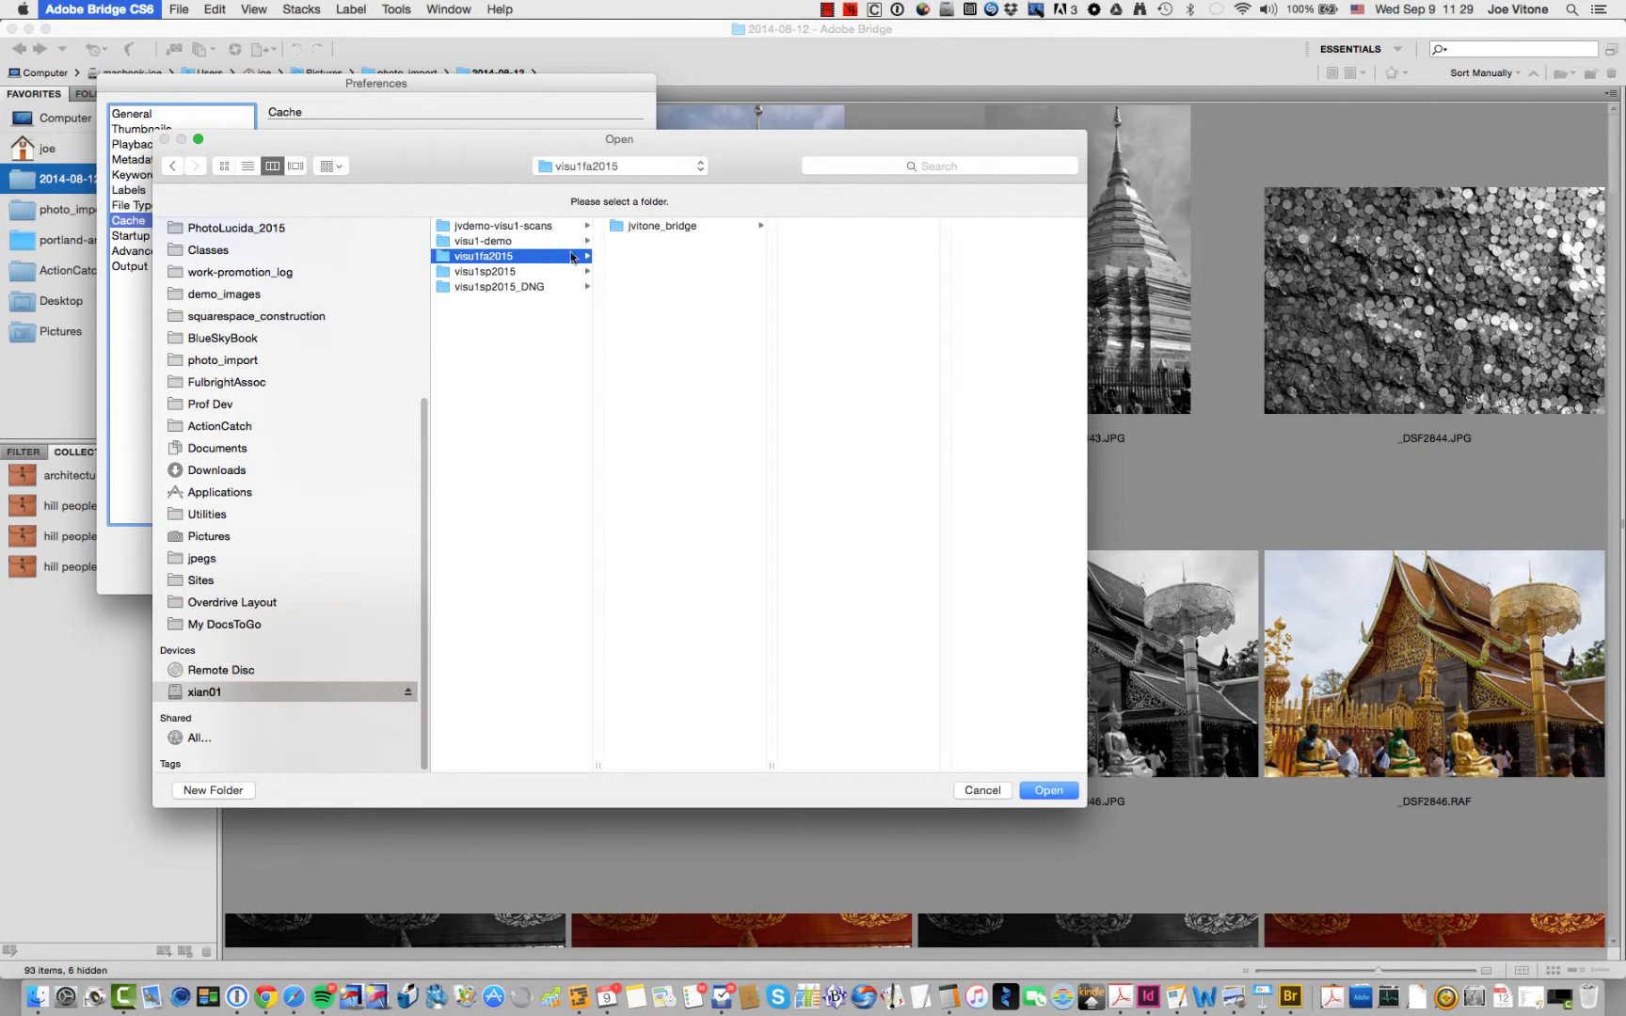
left_click(623, 226)
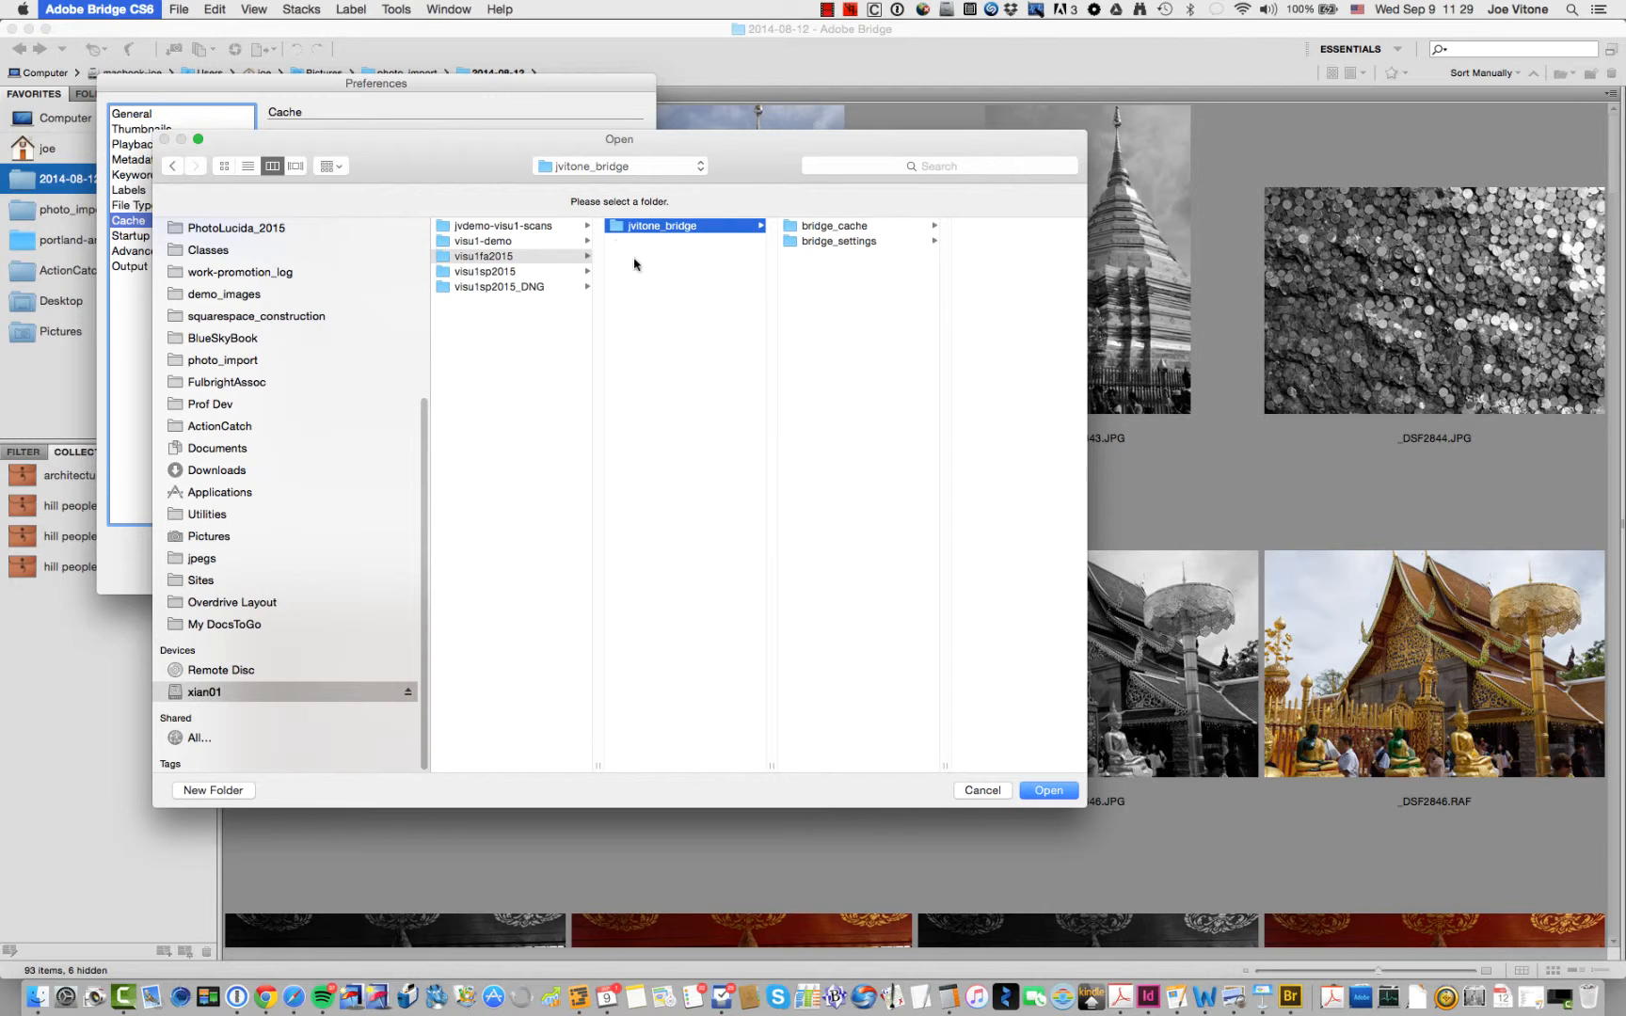
left_click(802, 227)
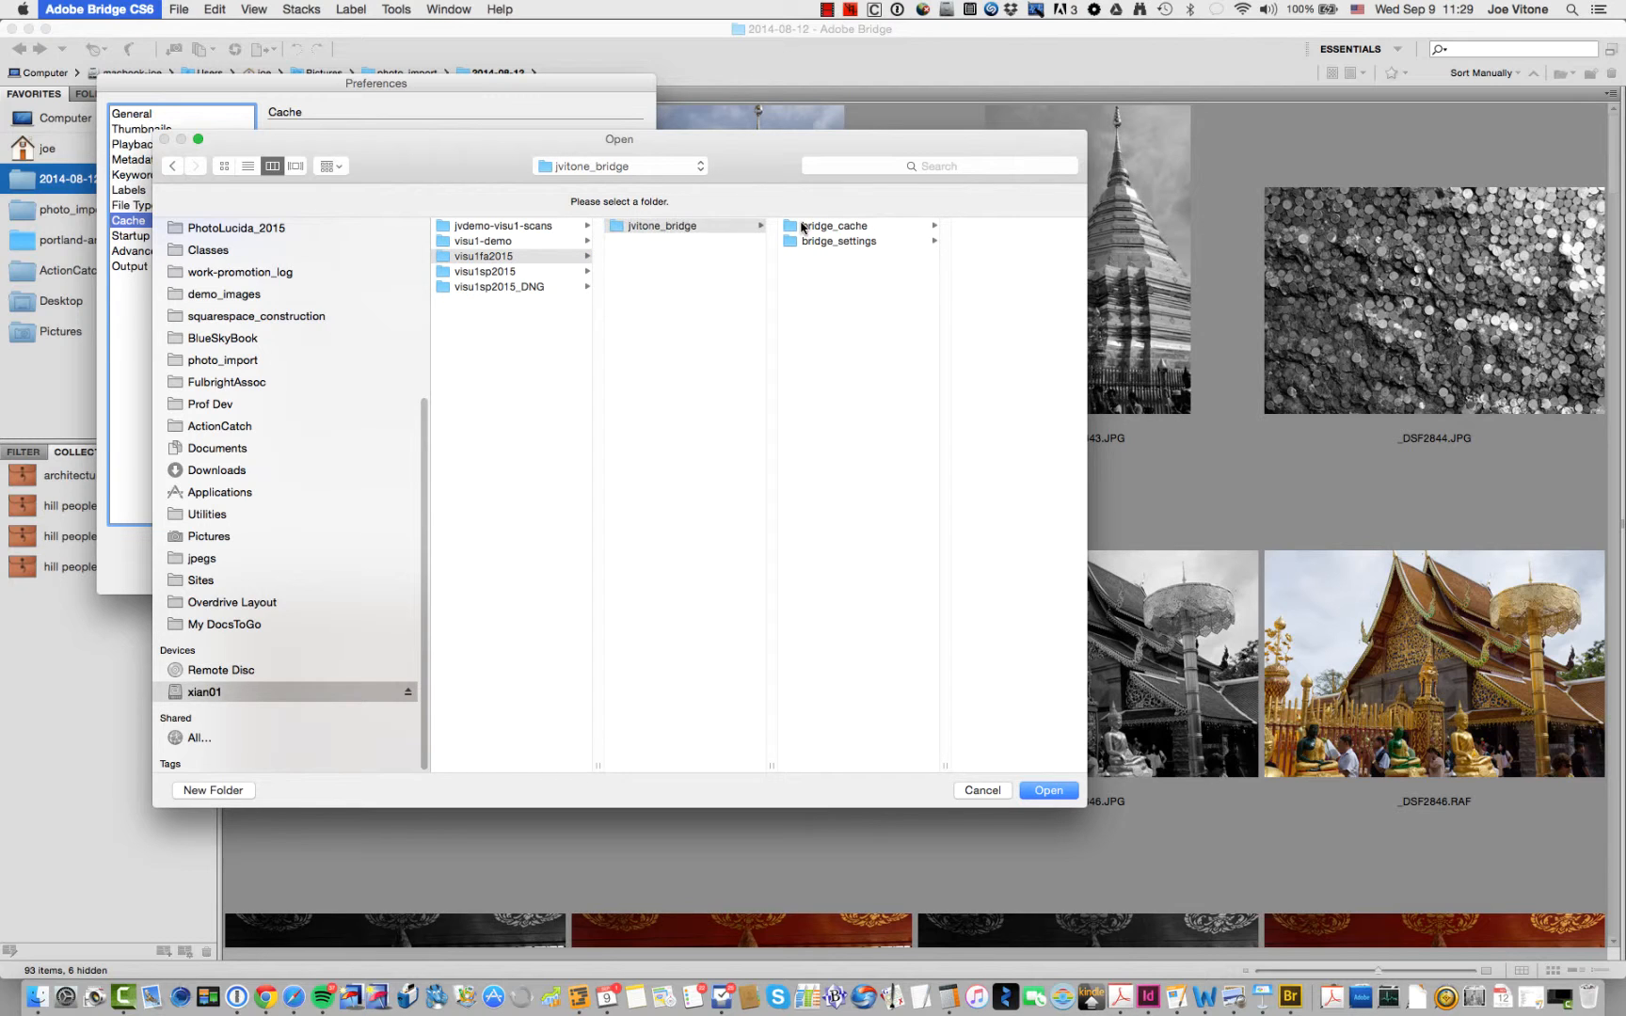
left_click(1050, 791)
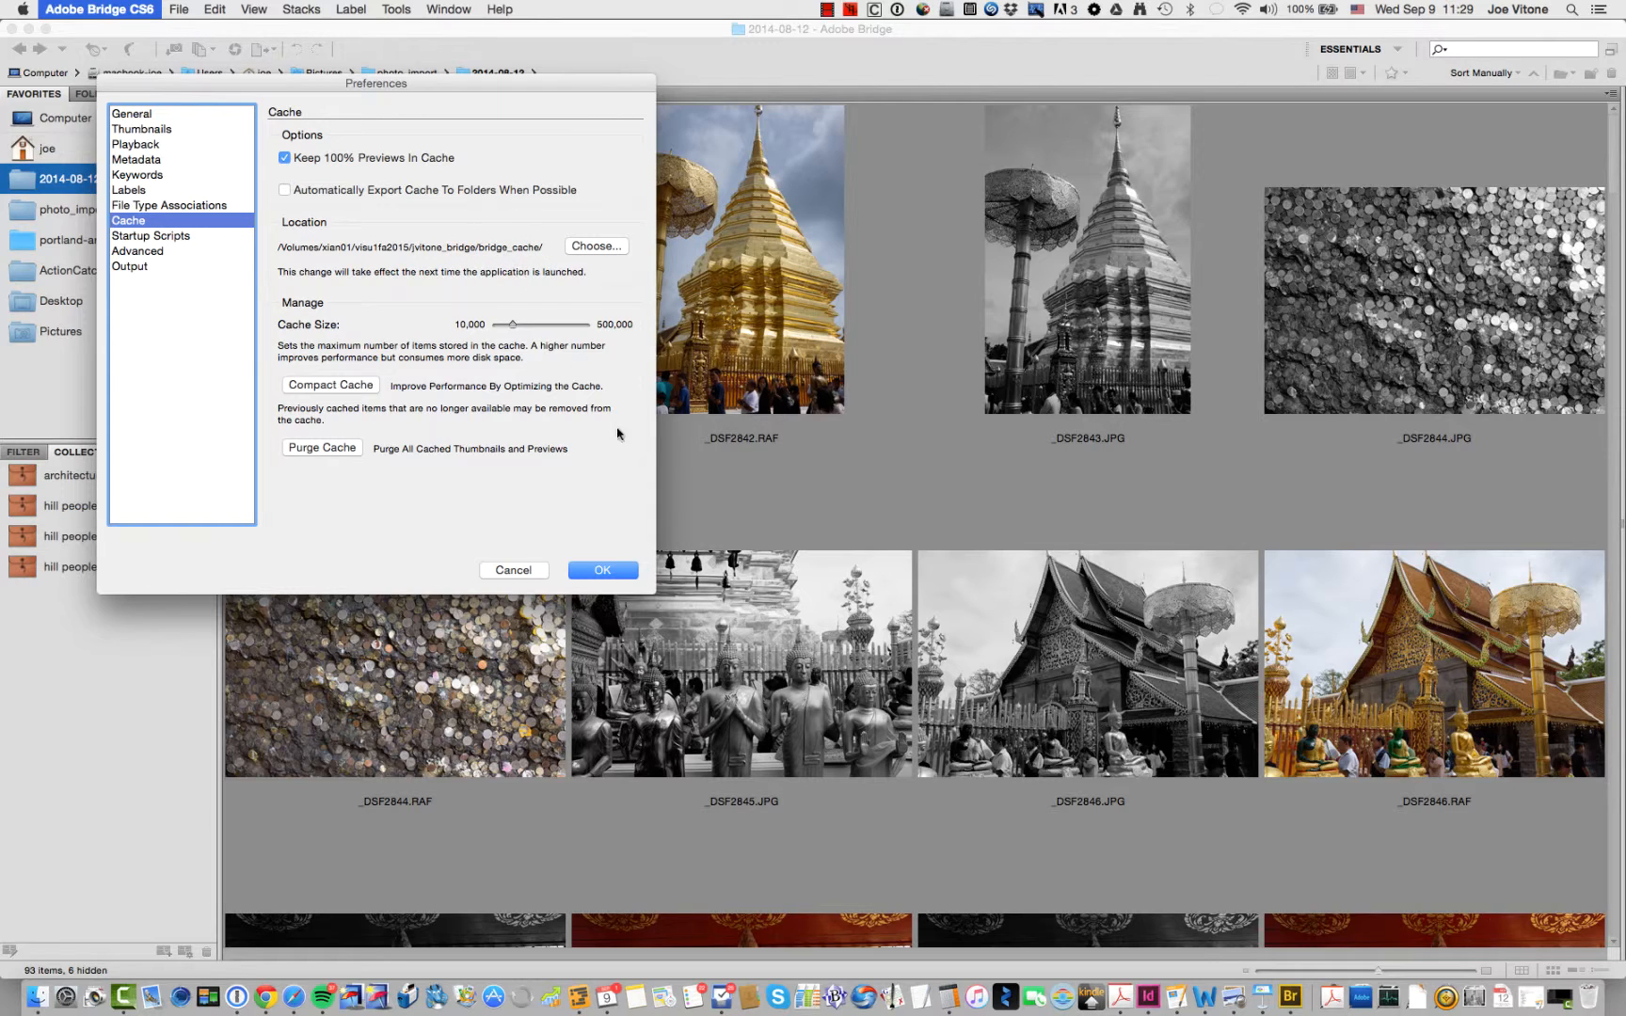
left_click(600, 571)
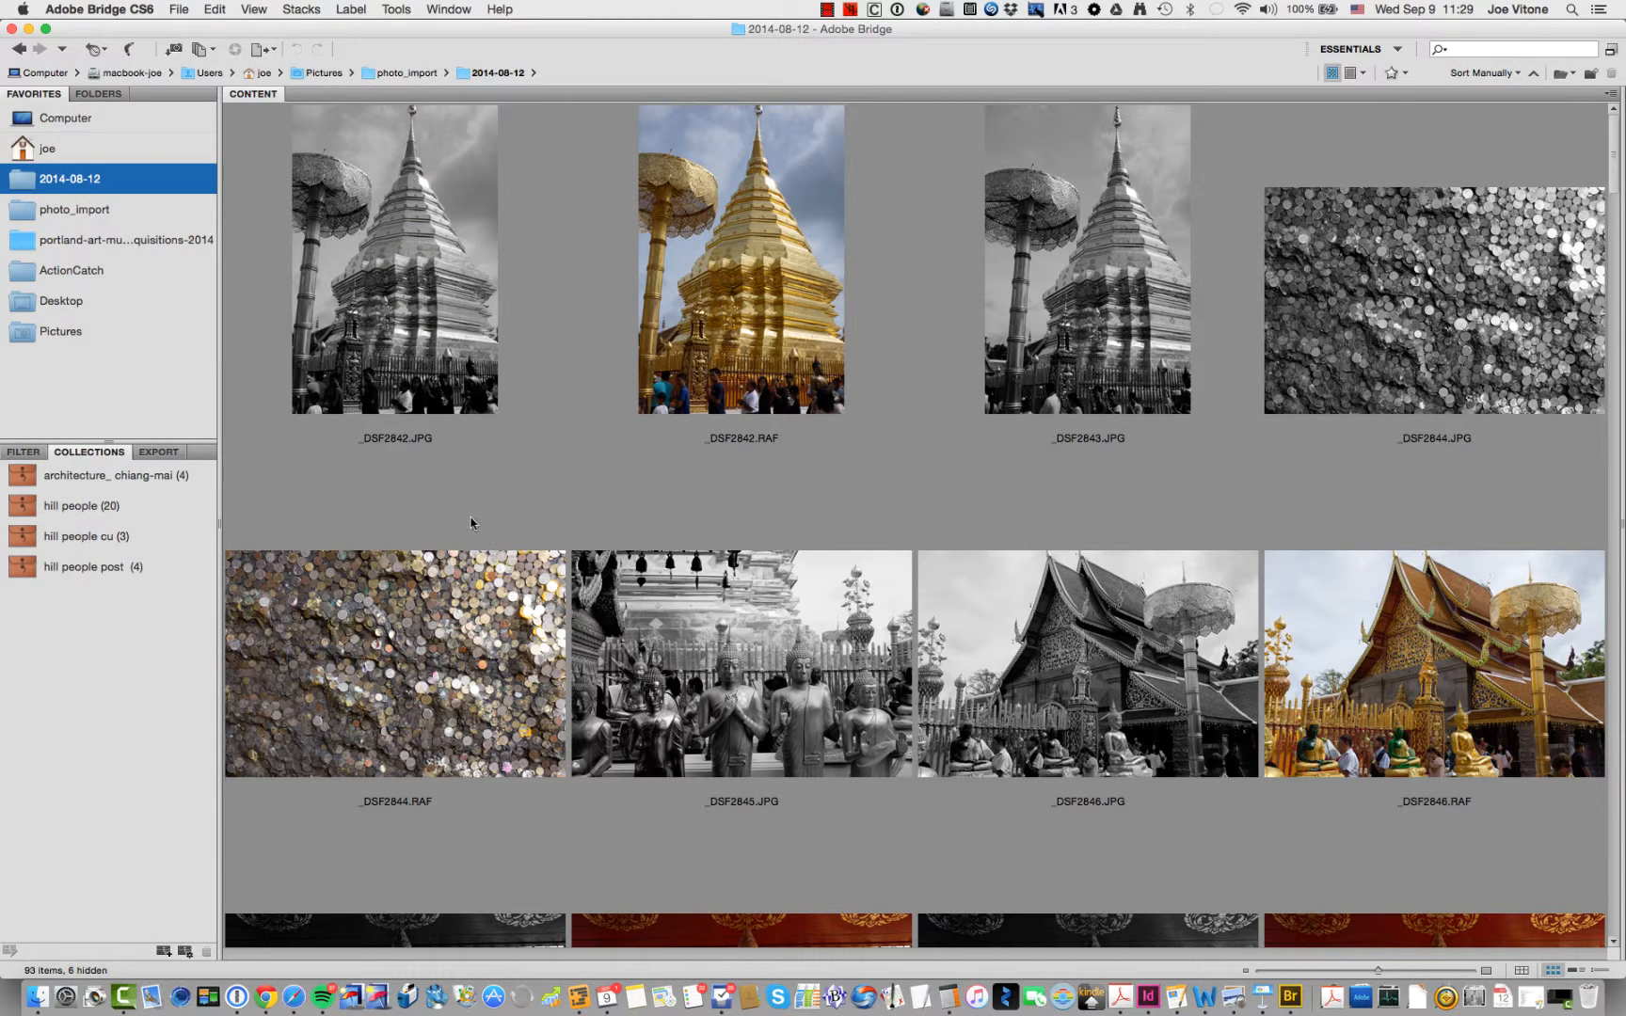
- Open _DSF2842.RAF in Camera Raw and set Highlights to -23 and Temperature to 5250
left_click(726, 279)
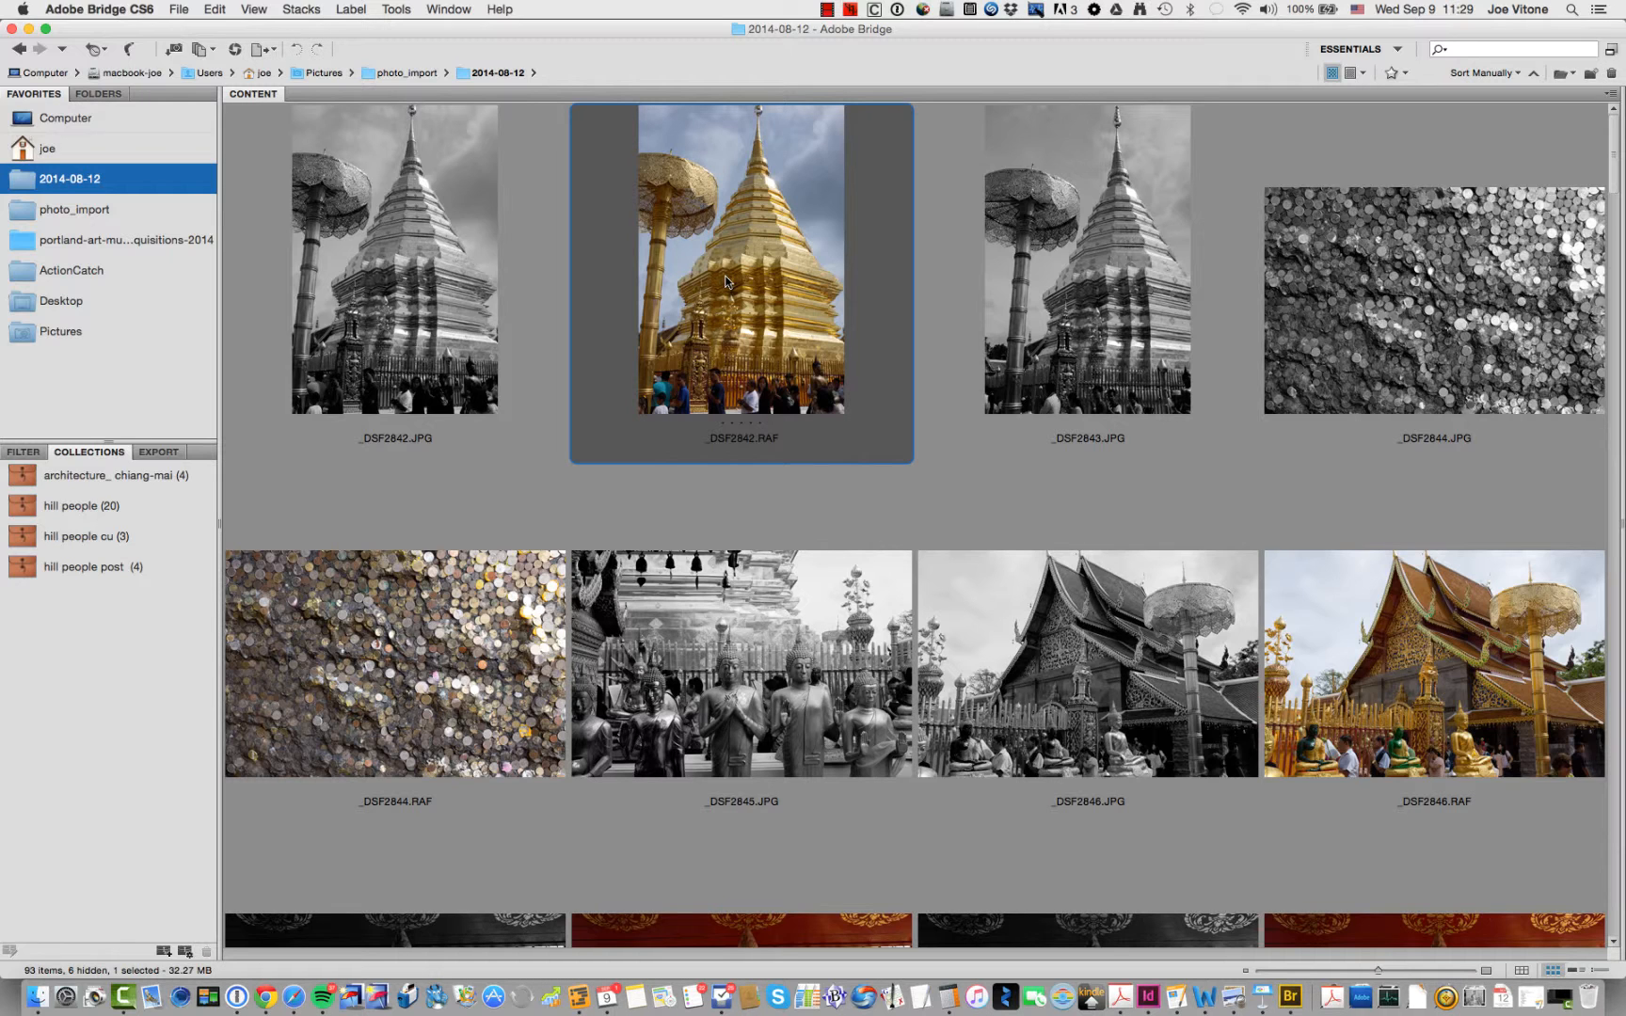
double_click(725, 279)
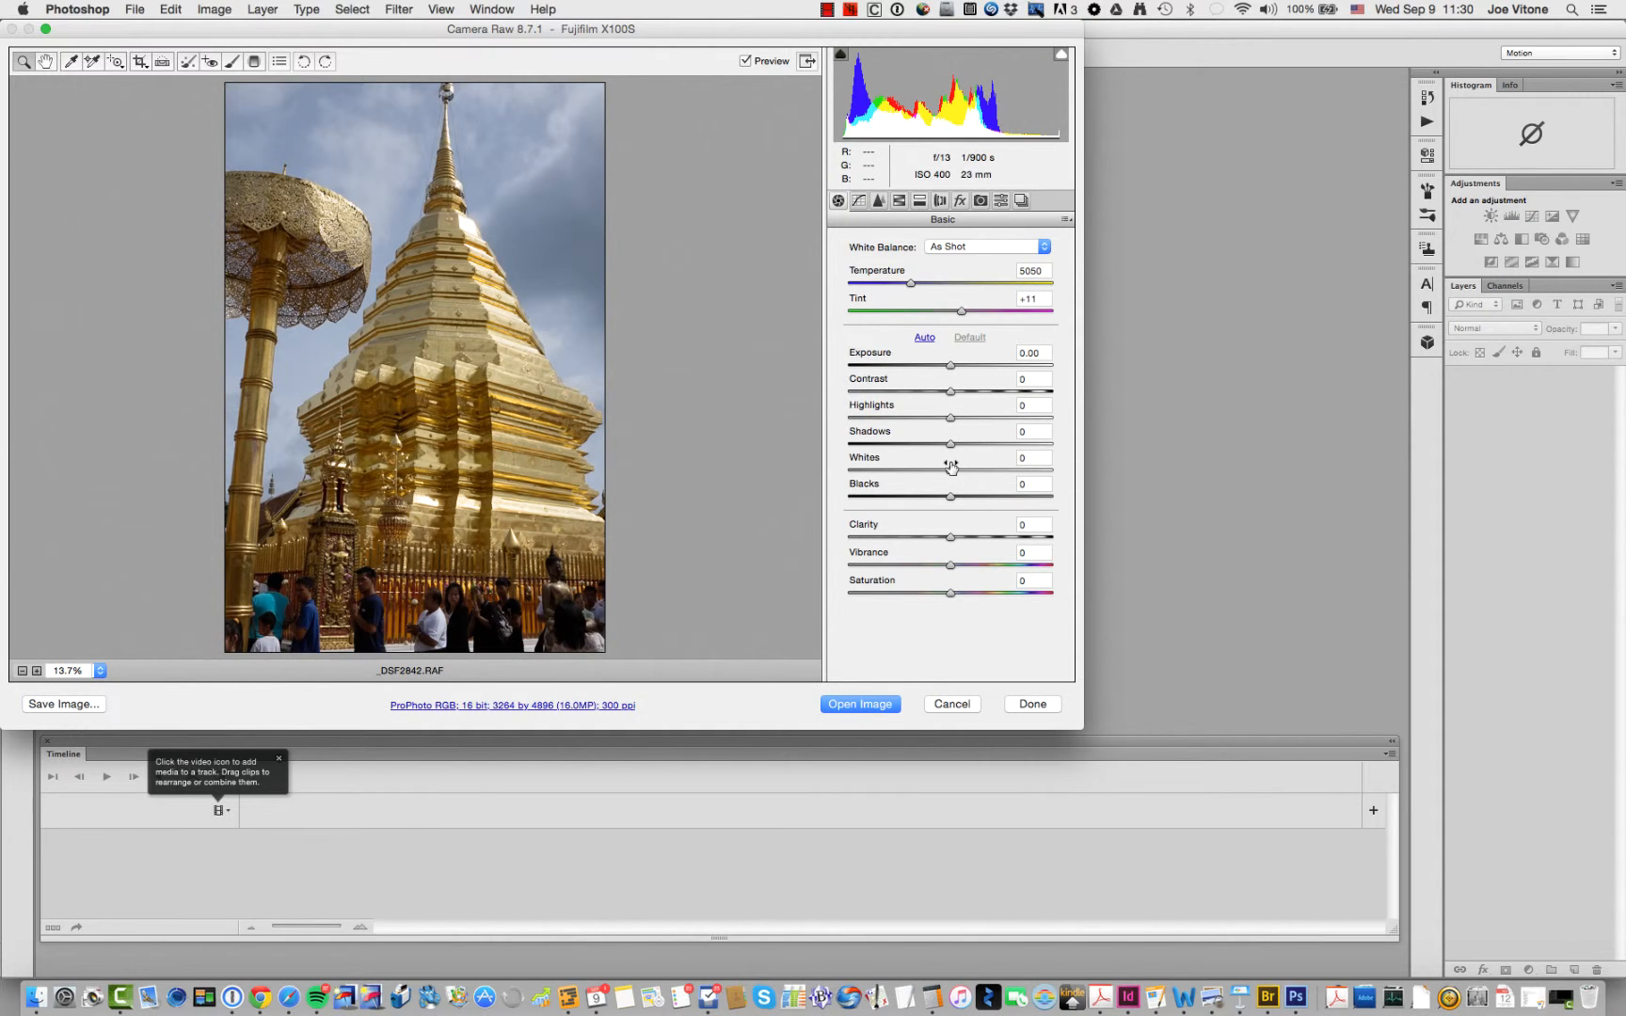
left_click_drag(951, 420, 928, 418)
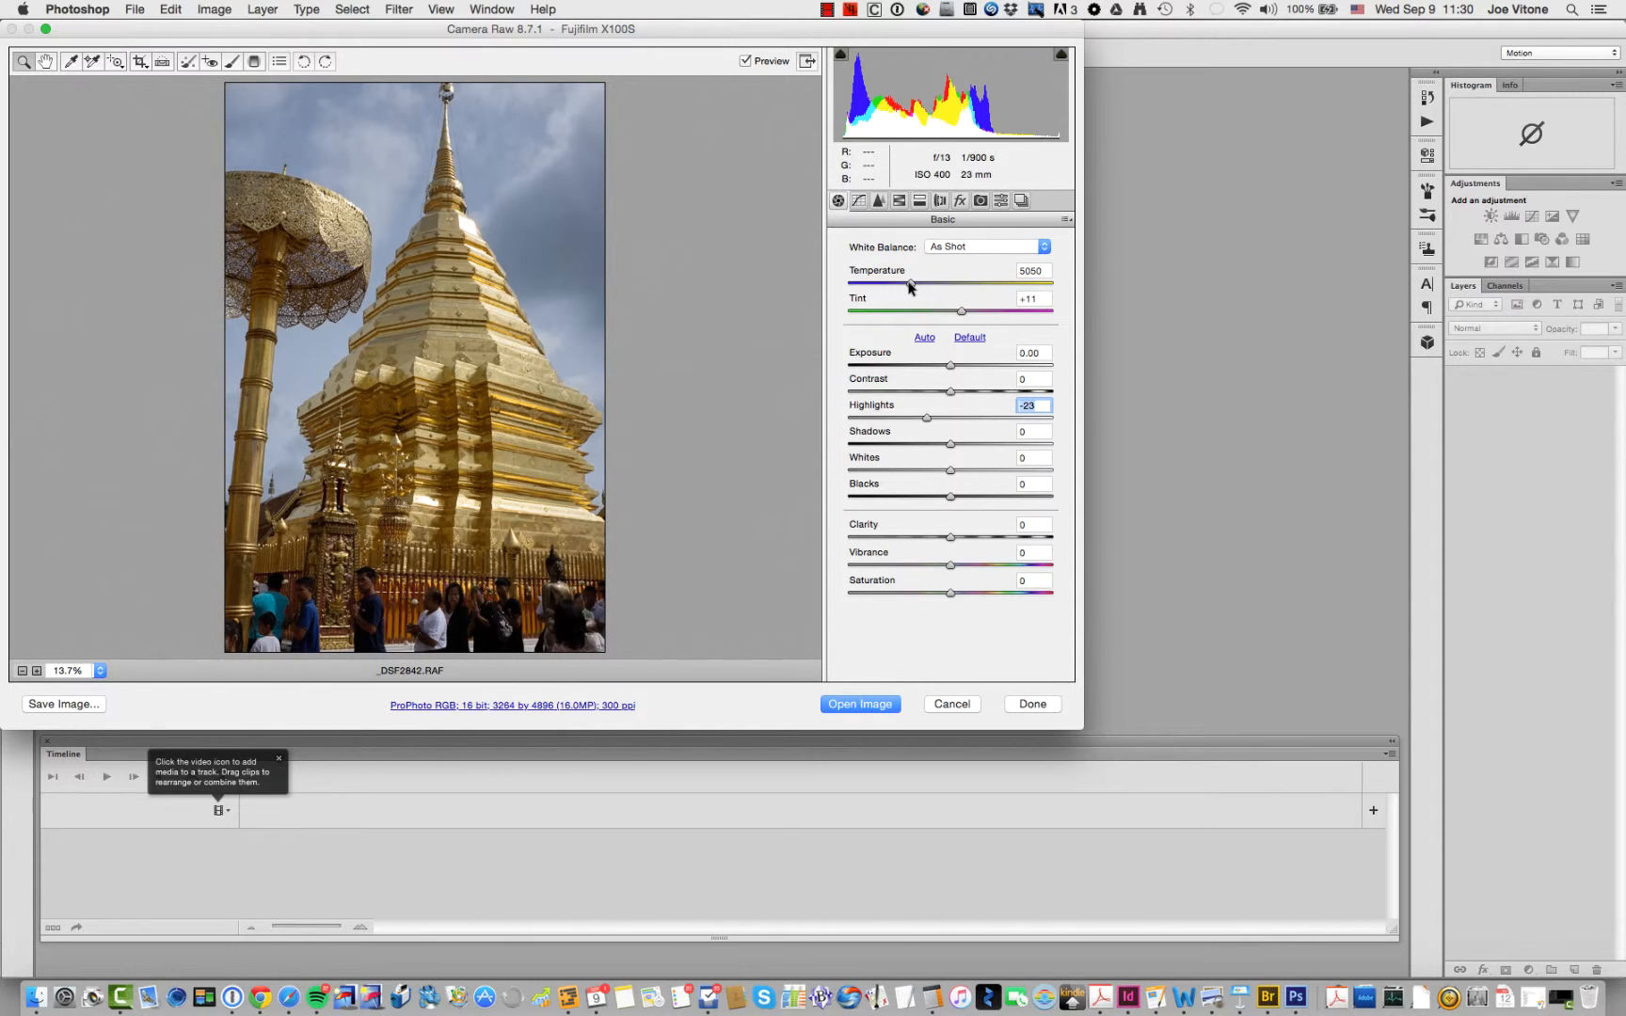
left_click_drag(909, 283, 915, 285)
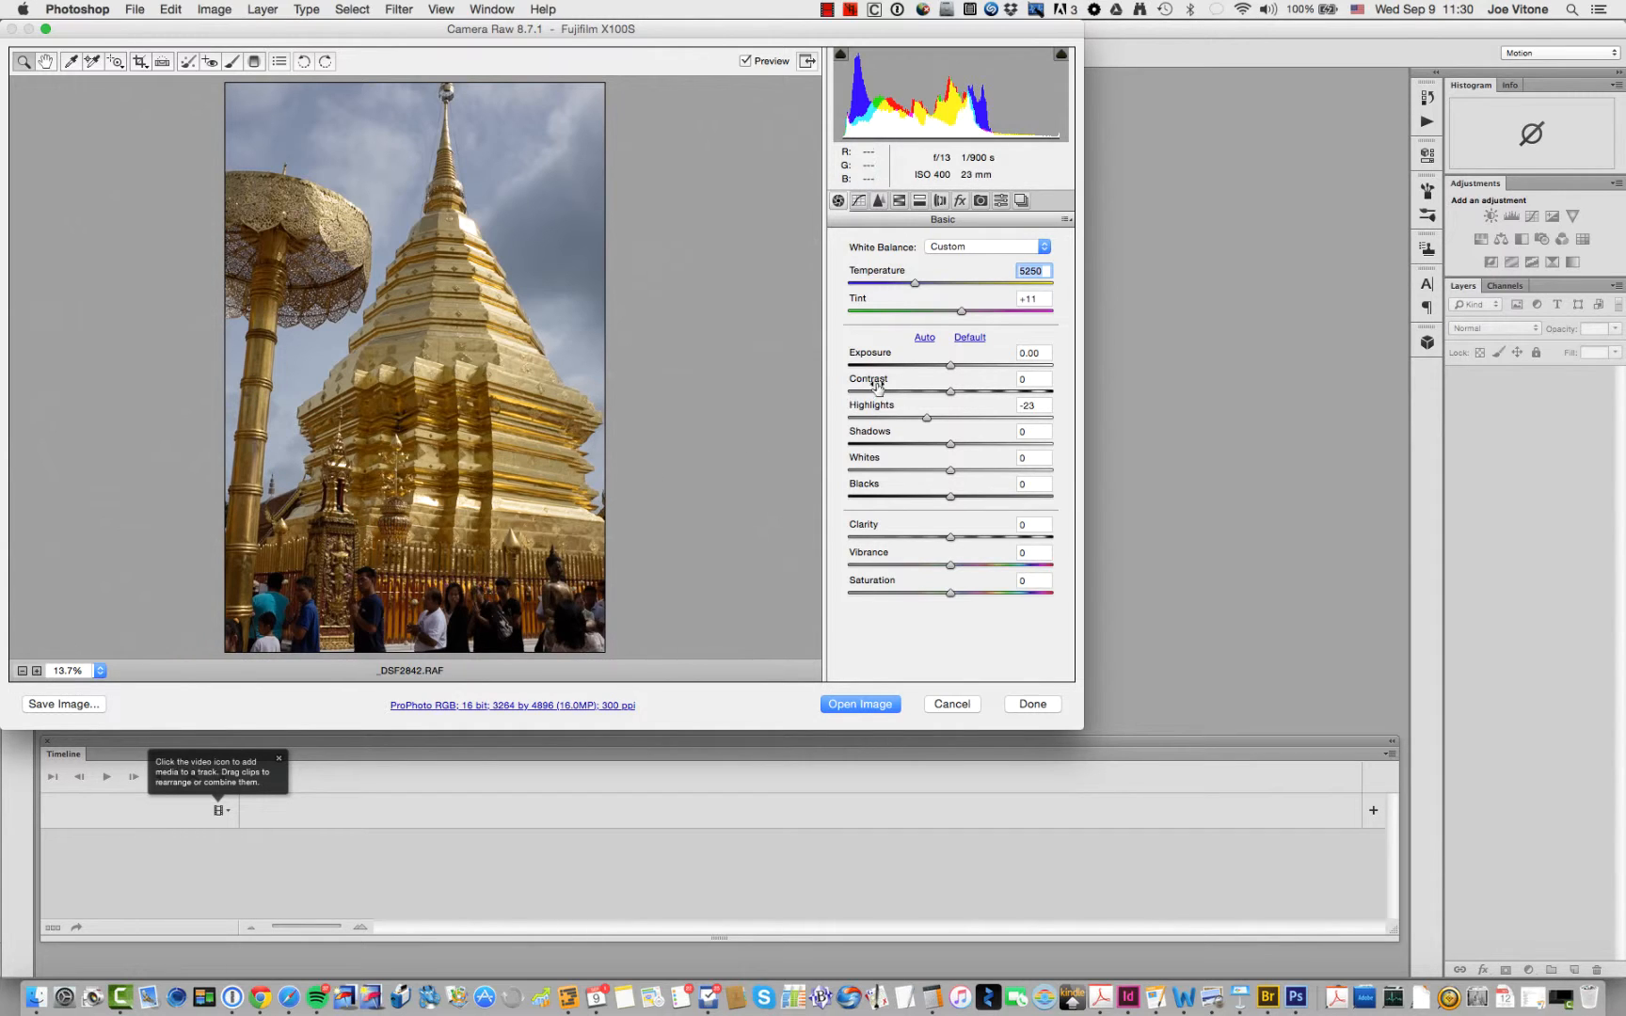
- Start saving all of the image's Camera Raw settings from Presets, naming the settings file jv_wat-junk.xmp
left_click(1002, 200)
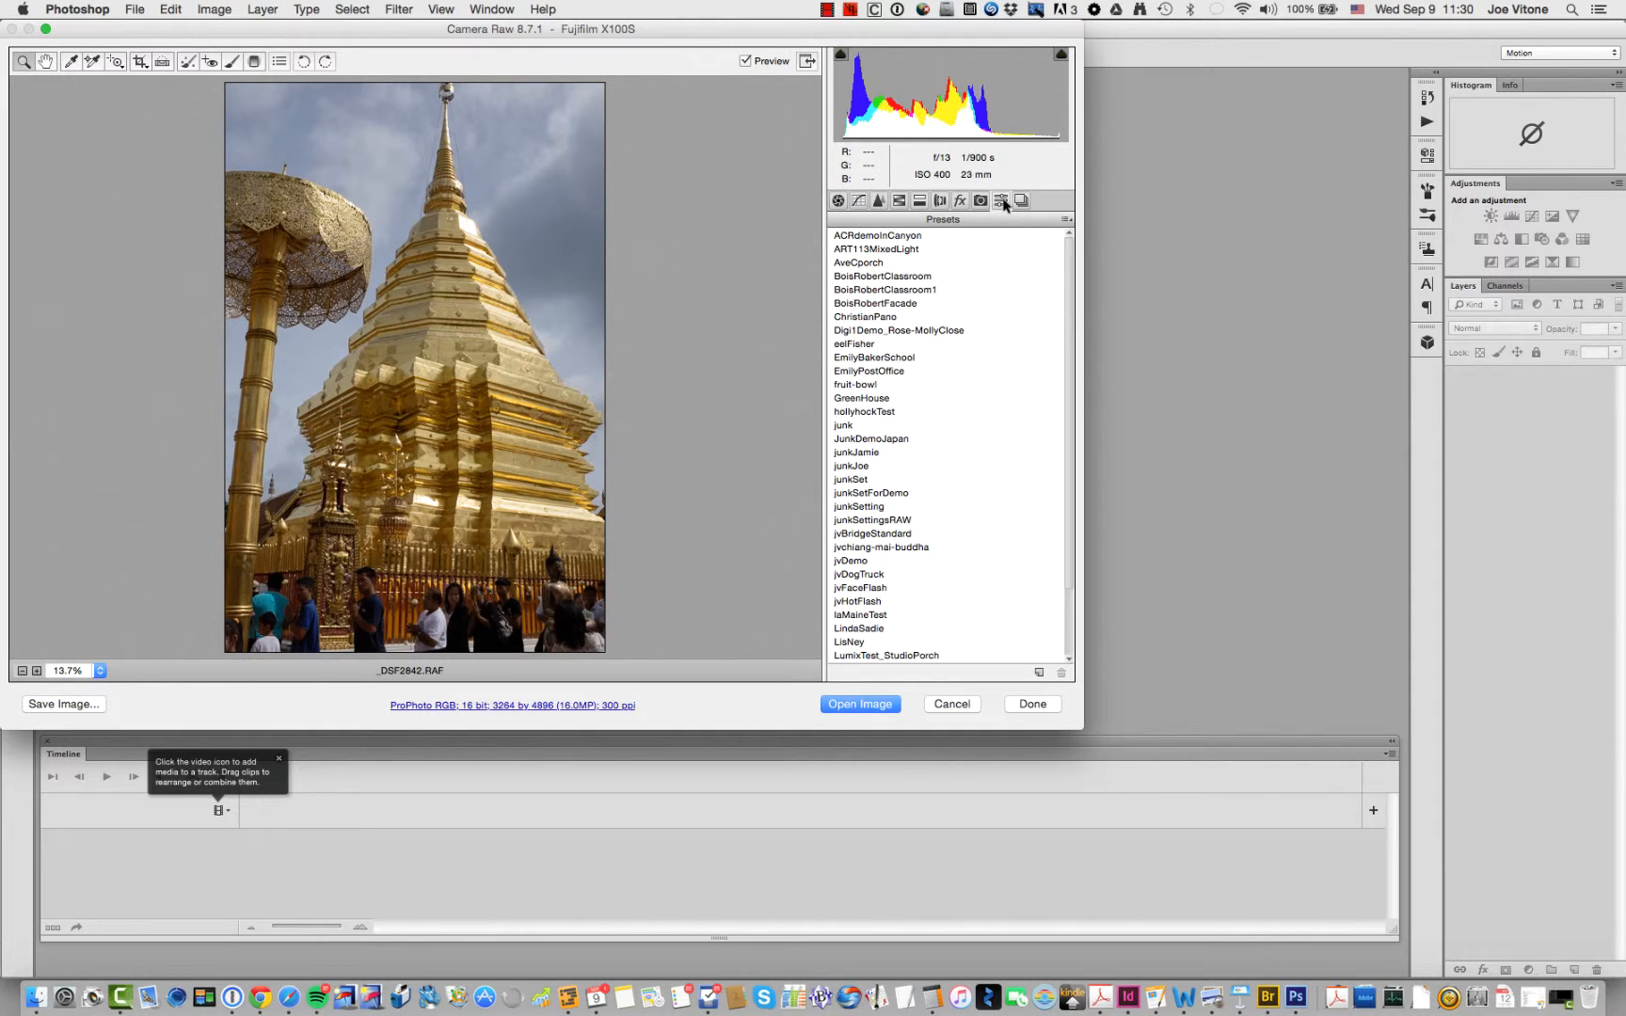
left_click(1069, 221)
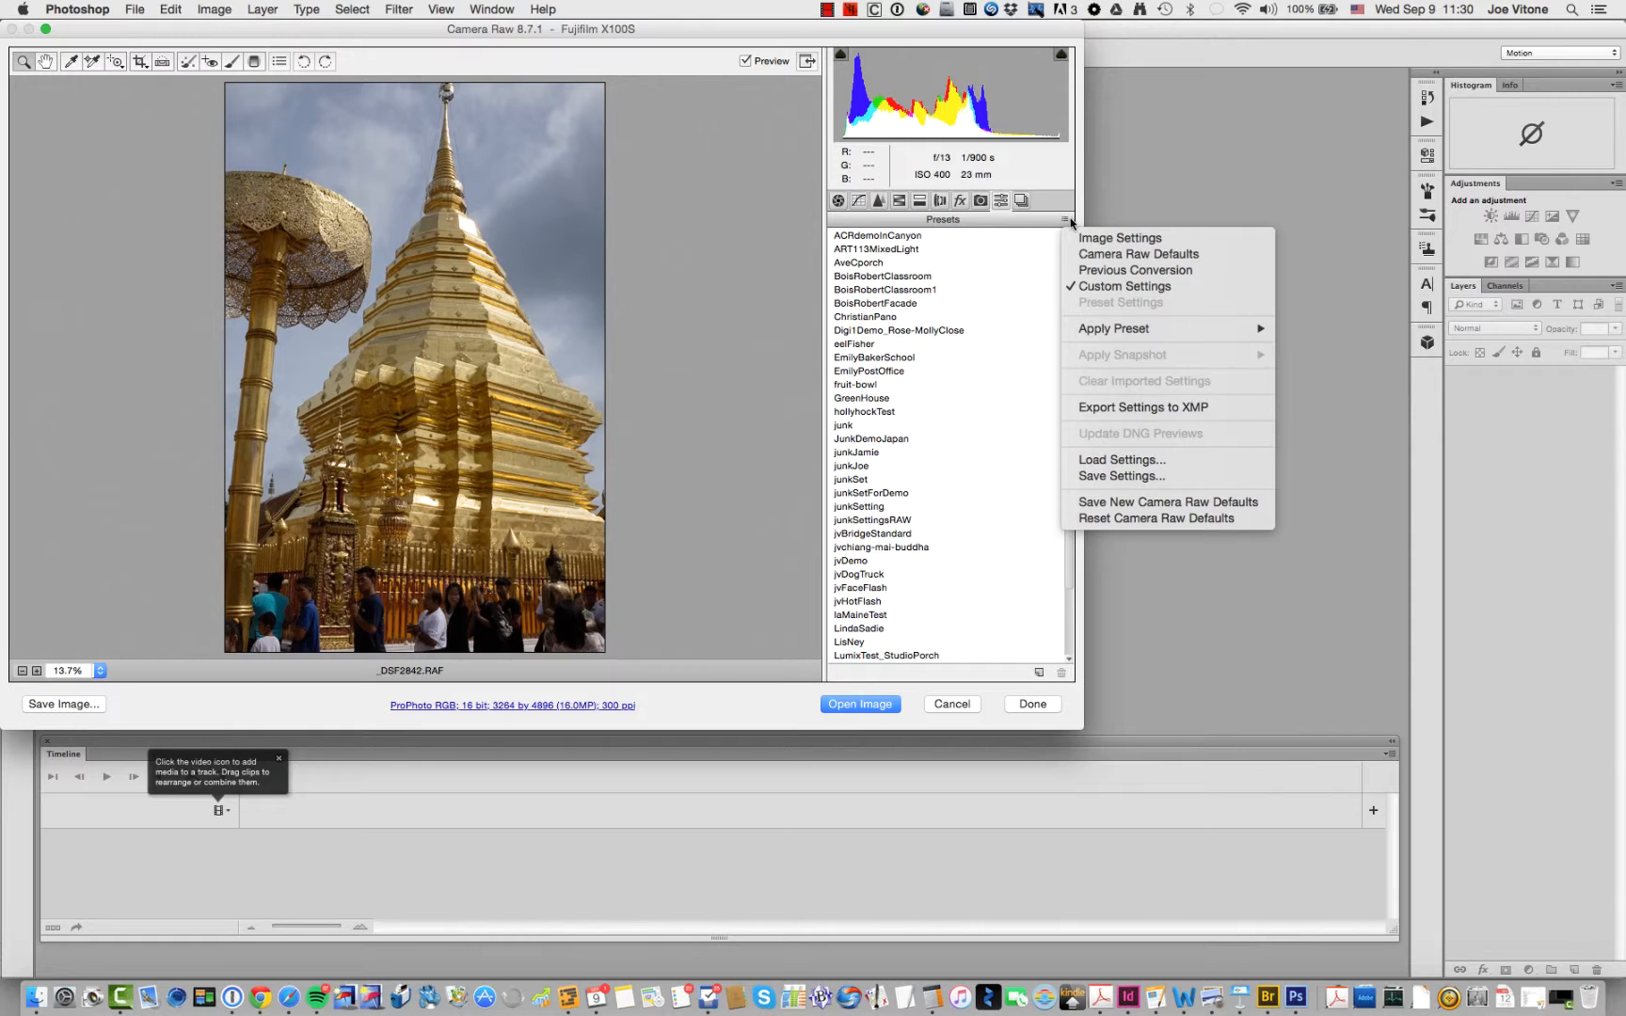
left_click(1091, 476)
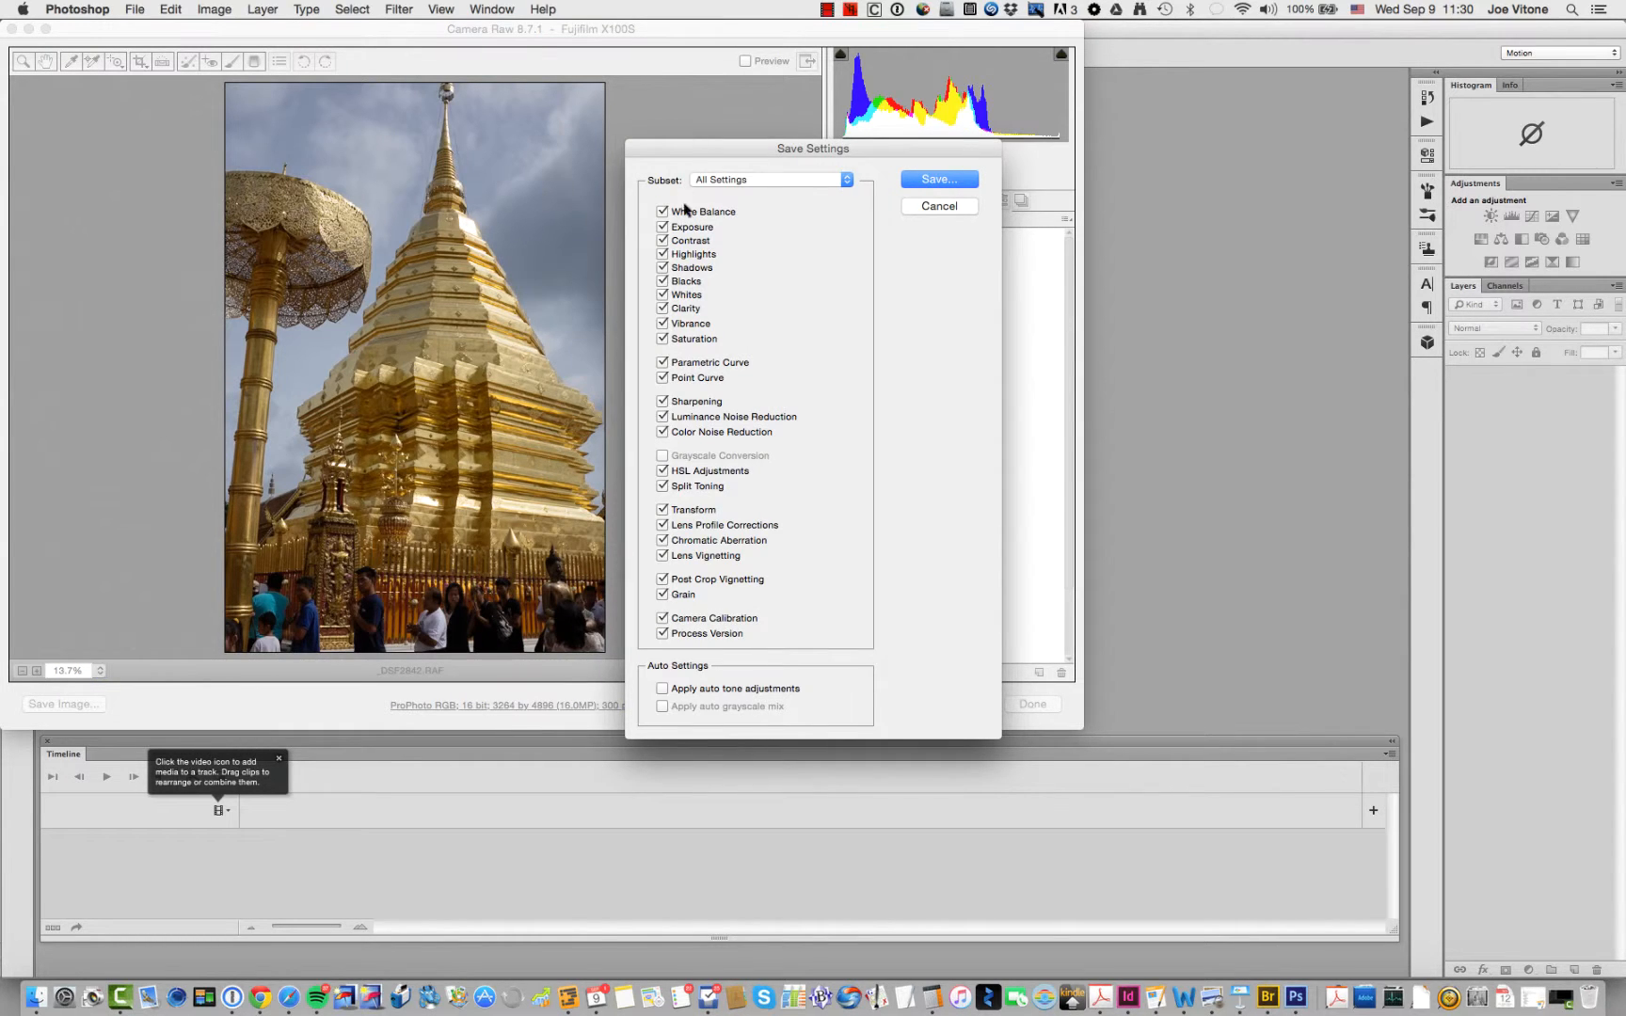
left_click(927, 180)
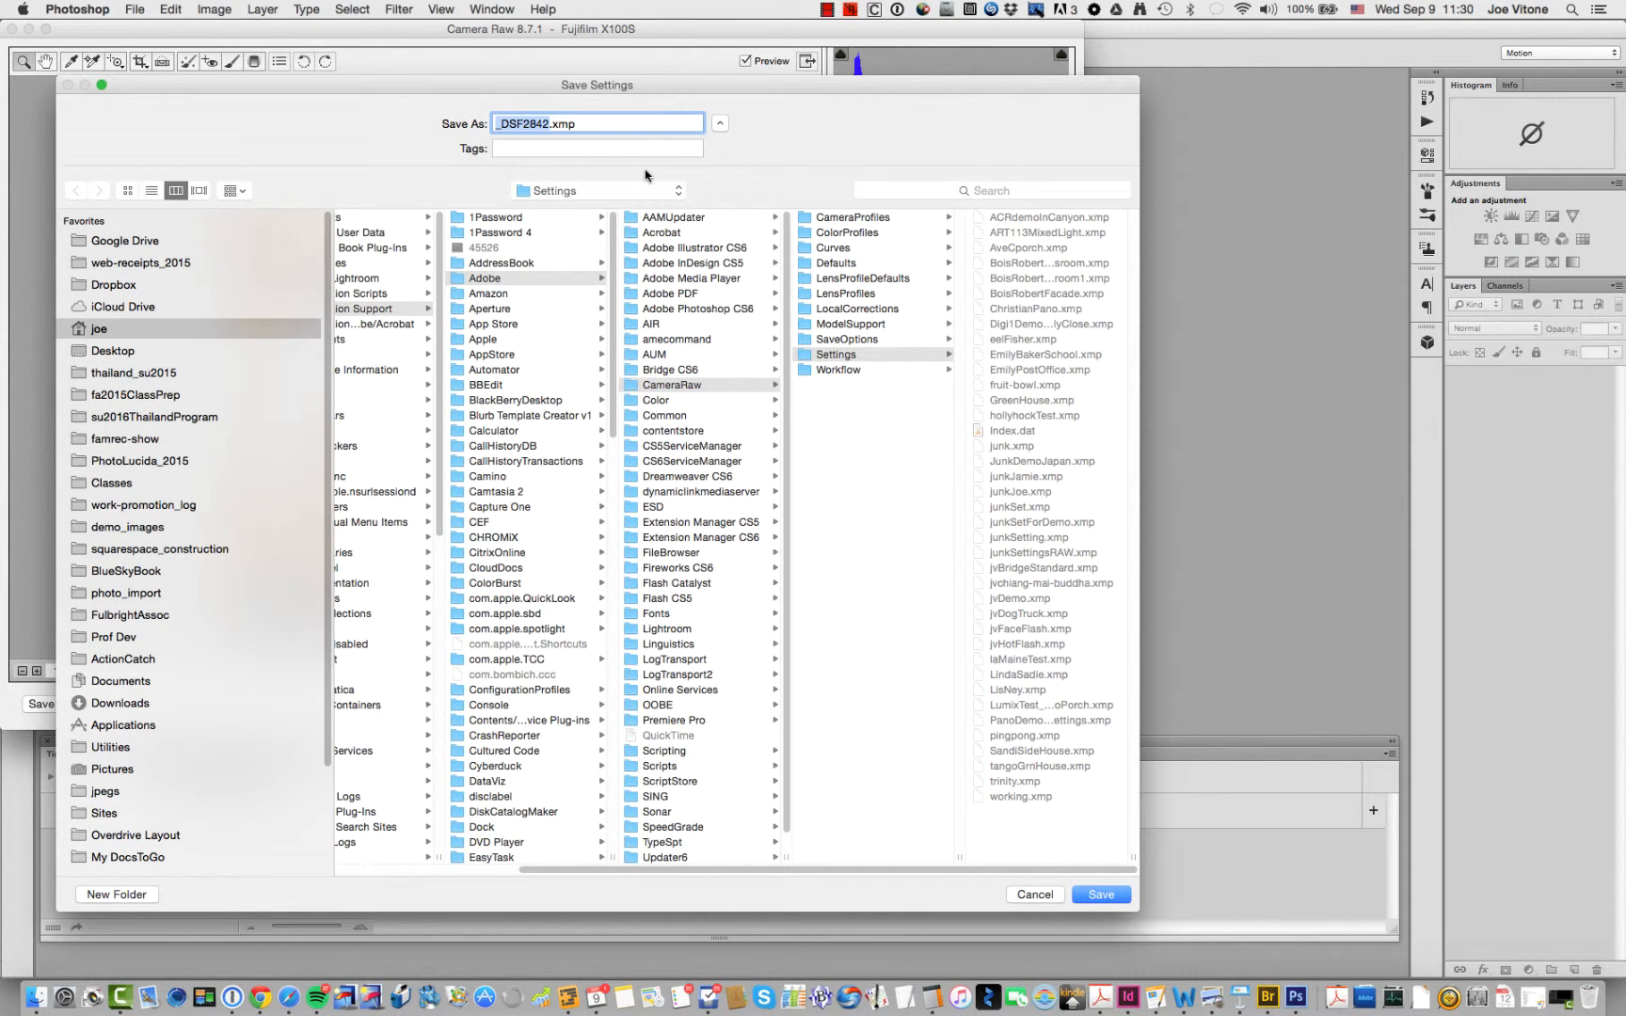
type("jv_watt")
key("BackSpace")
type("-junk")
- Save the settings file jv_wat-junk.xmp into bridge_settings, inside the personal _bridge folder within visu1fa2015 on the xian01 drive
left_click_drag(421, 94, 556, 52)
scroll(343, 546, "down", 5)
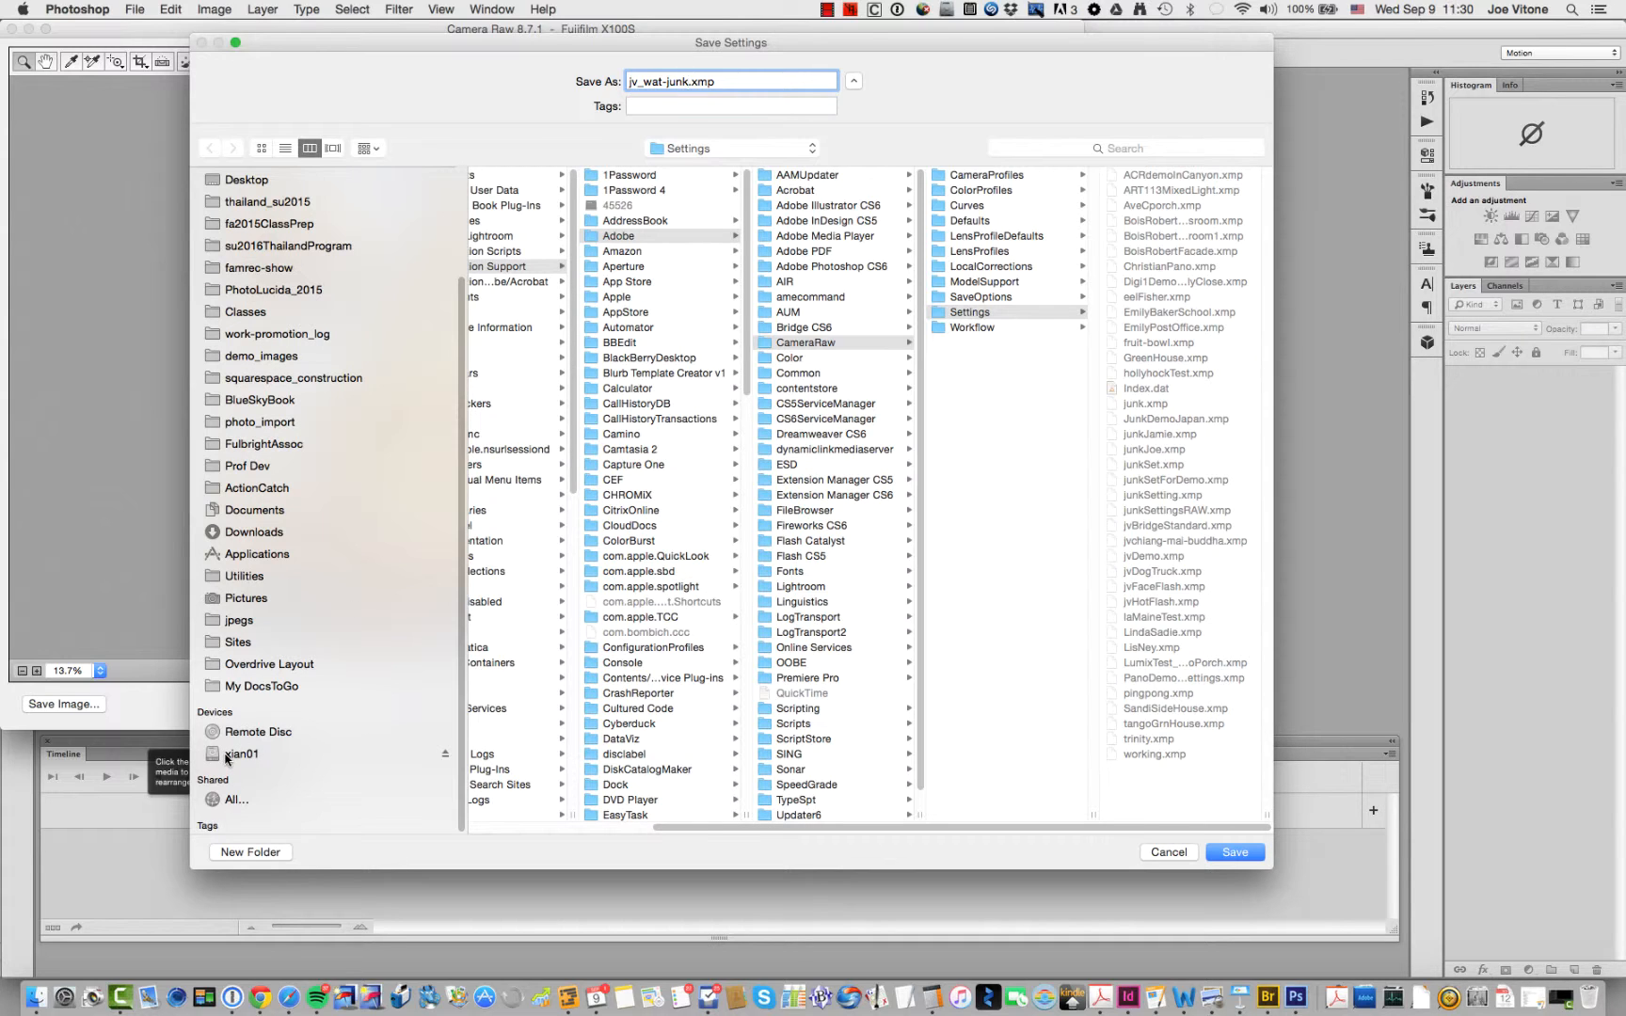
left_click(226, 758)
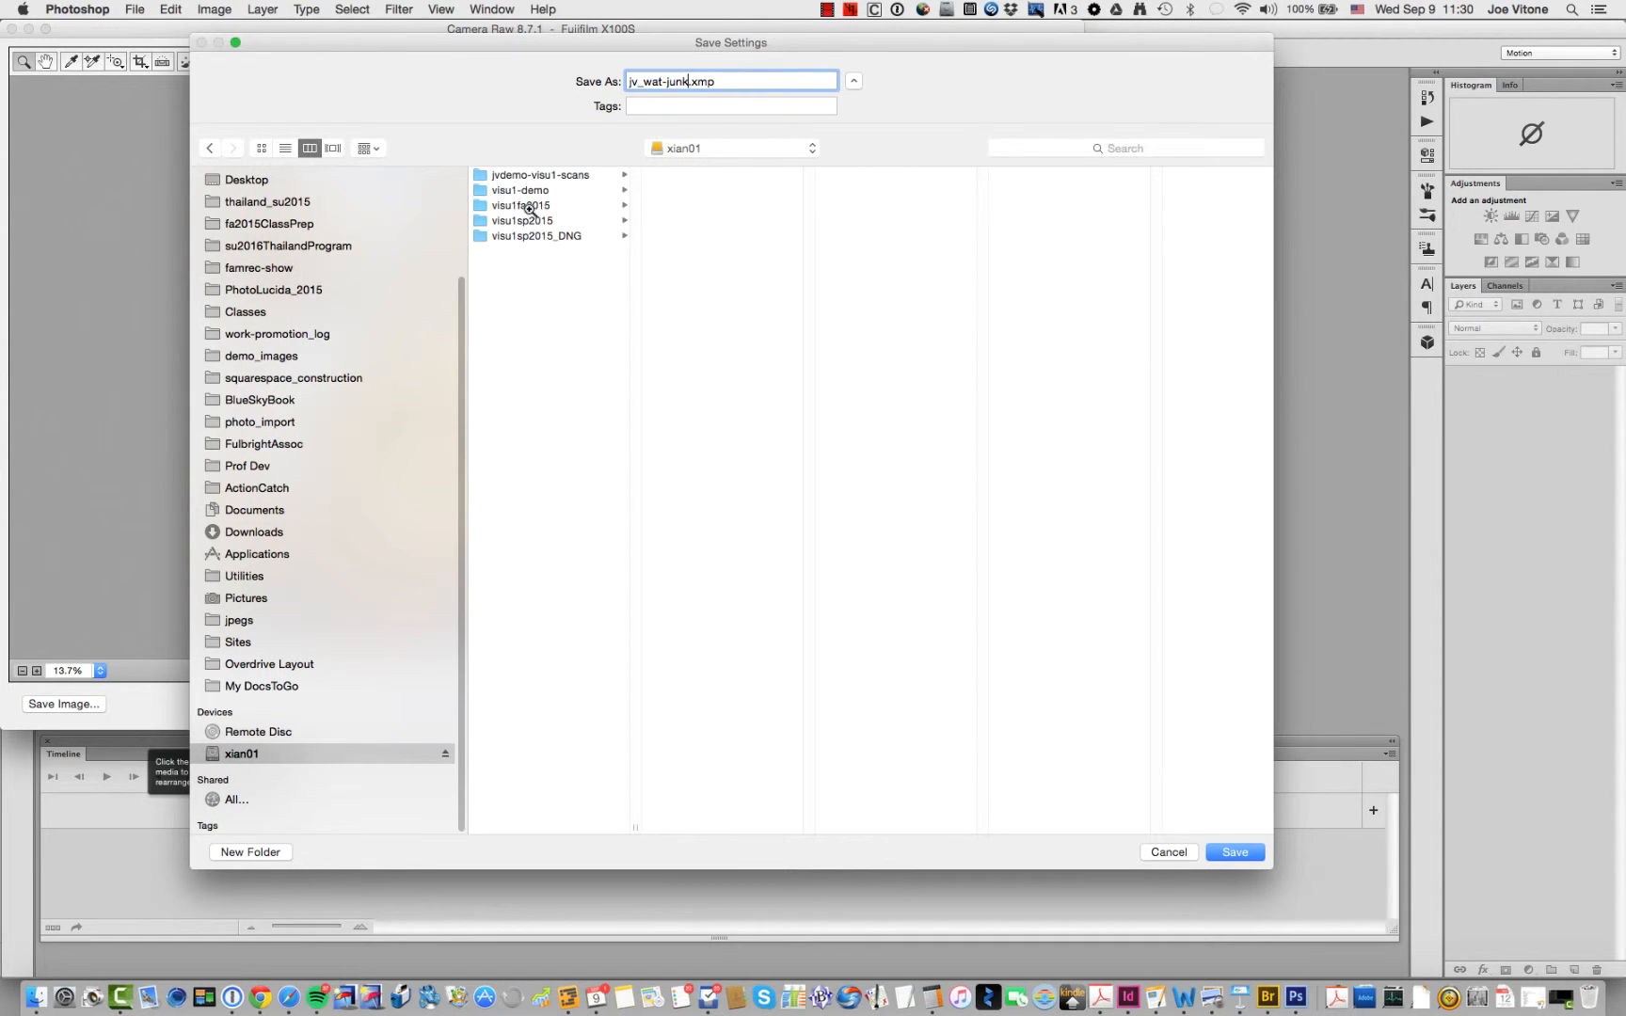
left_click(499, 207)
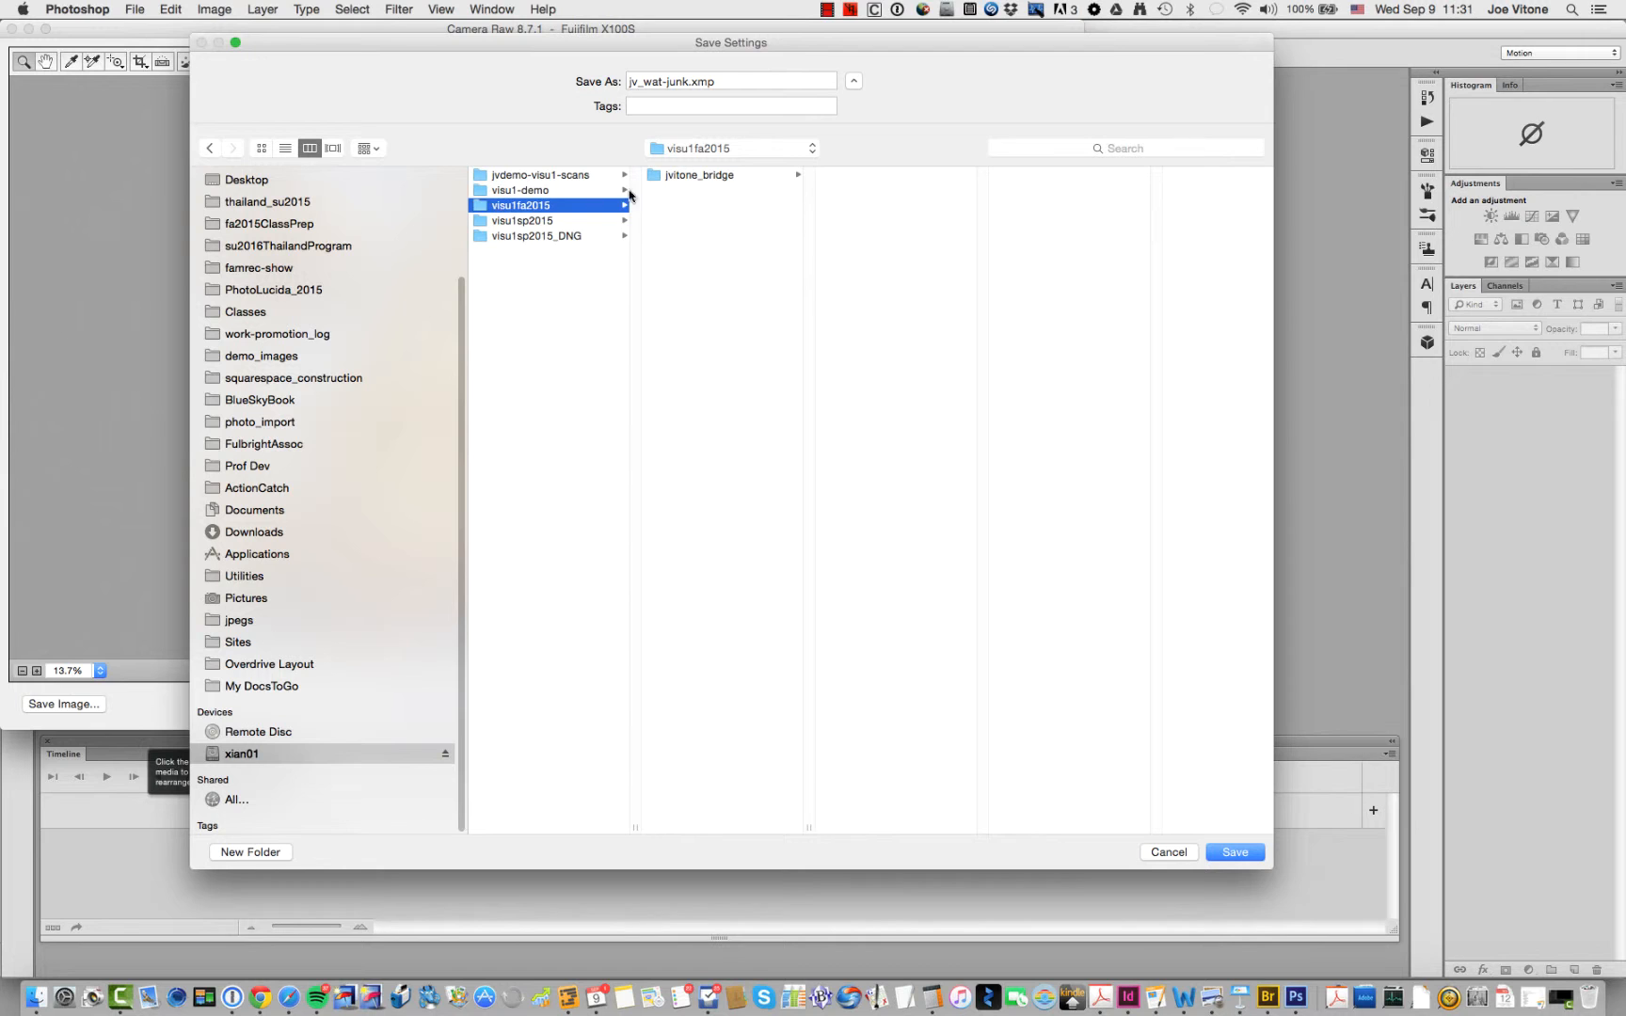
left_click(652, 174)
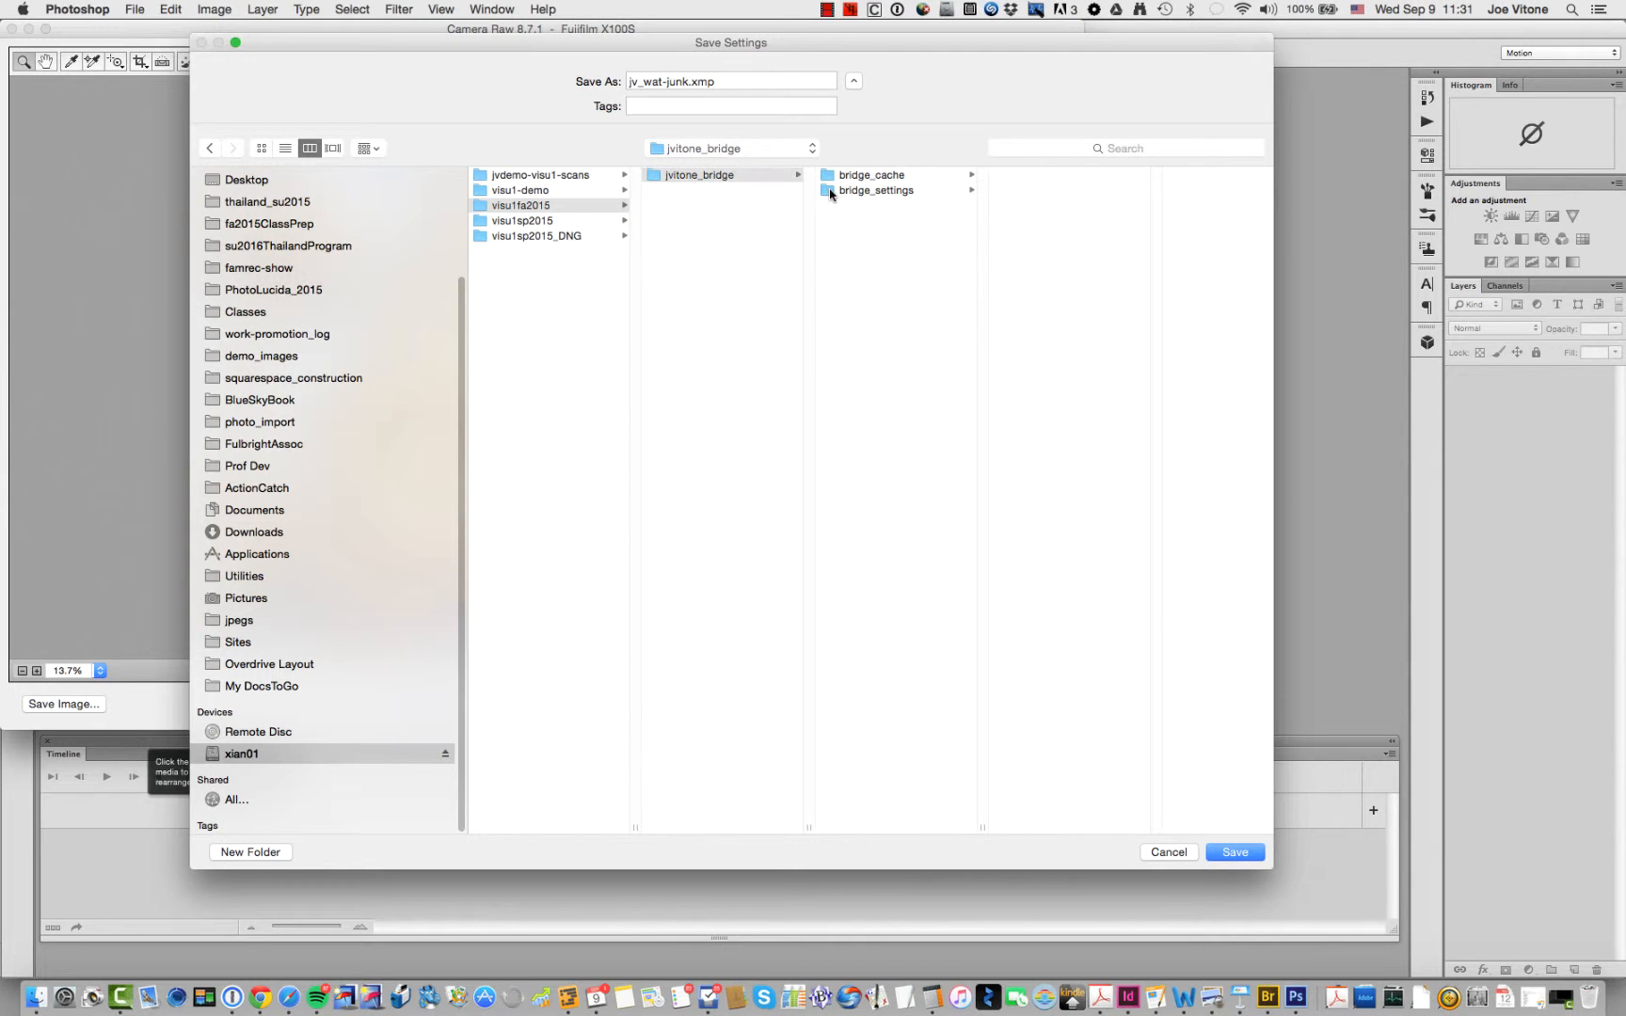
left_click(830, 192)
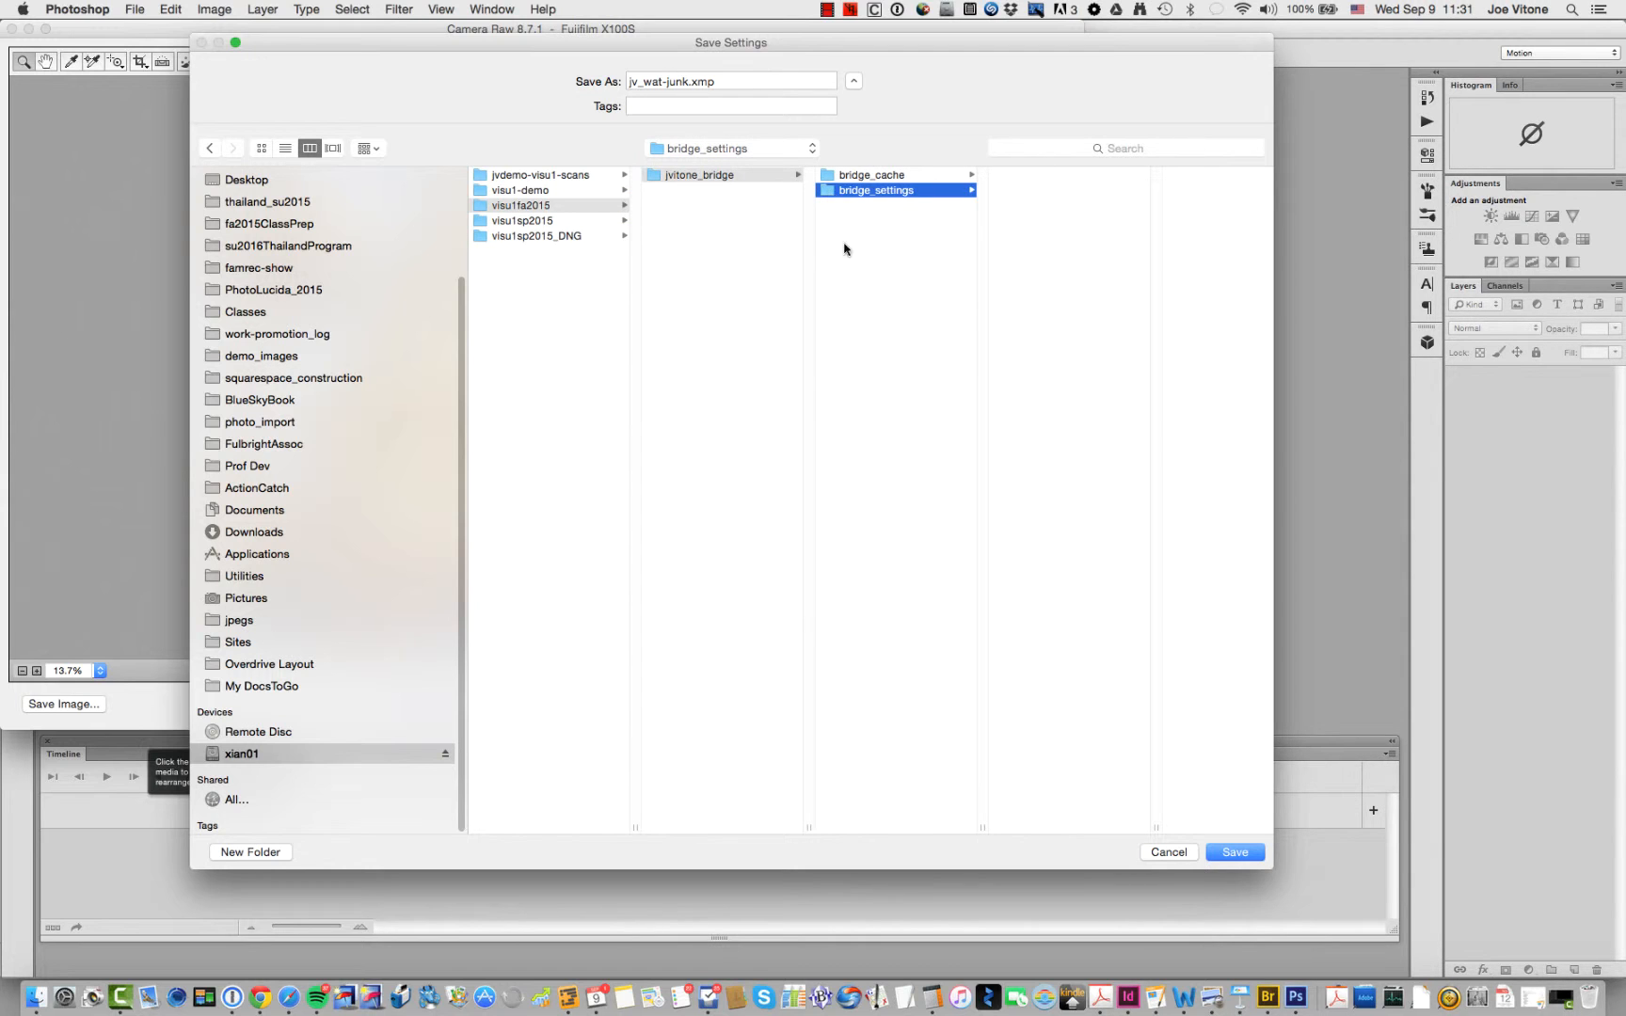
left_click(1233, 854)
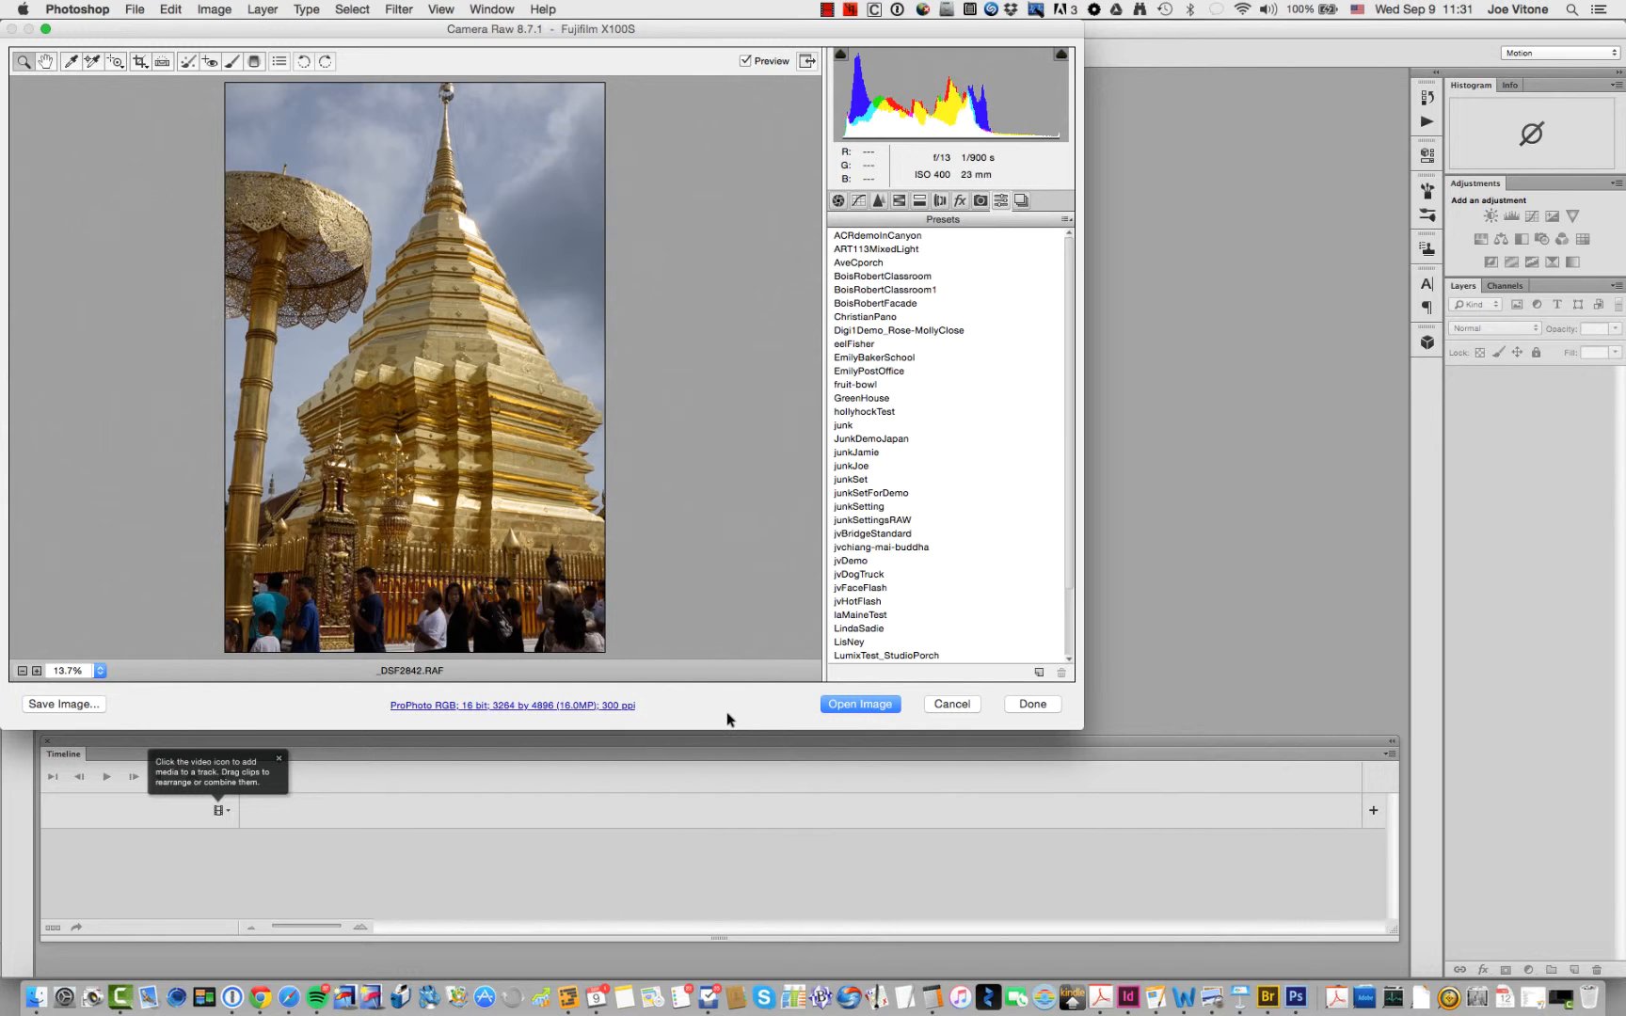
- Review the workflow options for color space, bit depth, image sizing and resolution, and accept them as they are
left_click(541, 707)
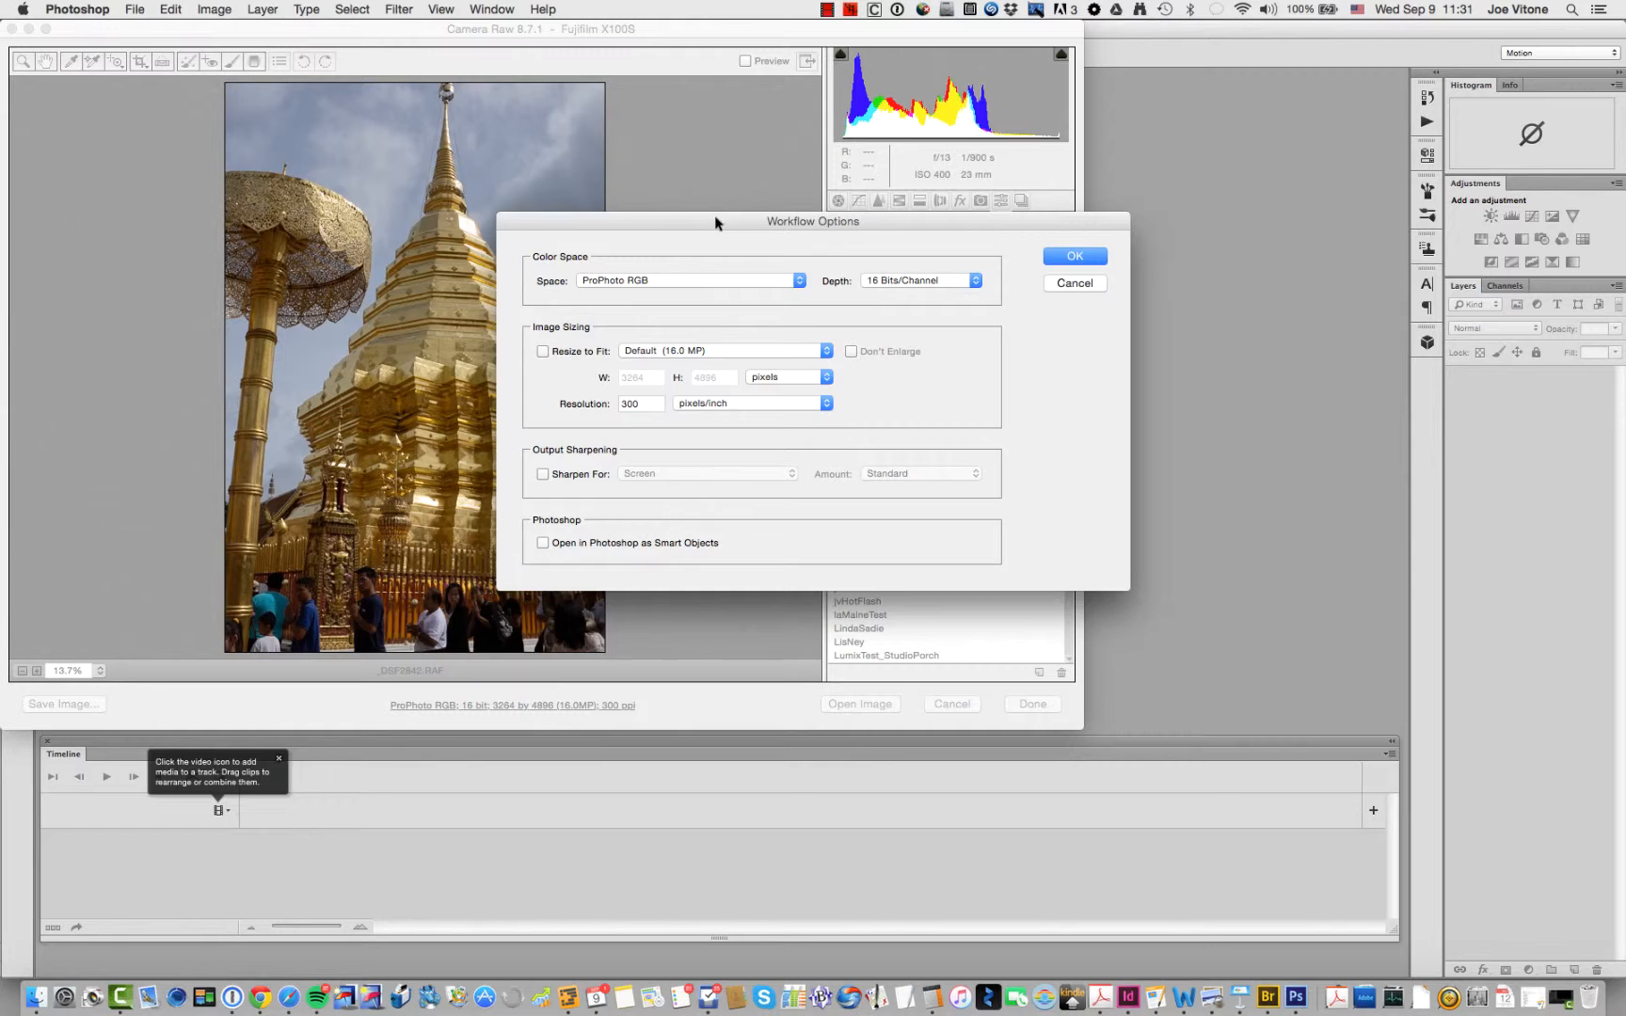
left_click_drag(715, 222, 514, 122)
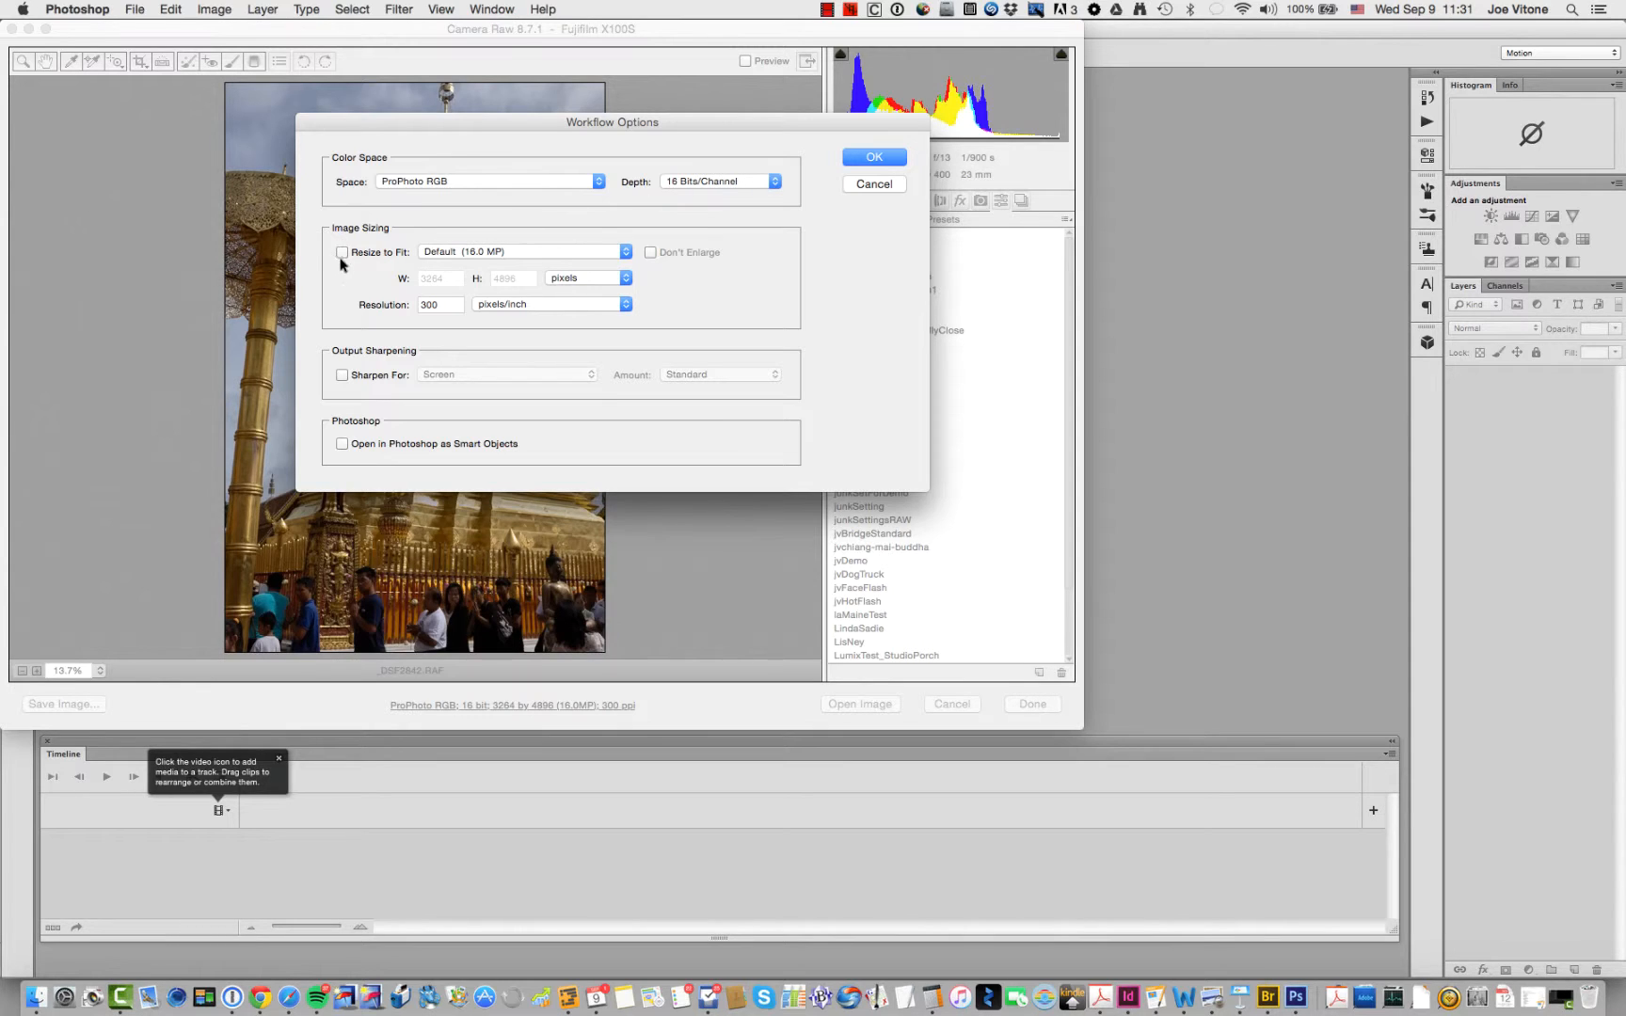
left_click(864, 158)
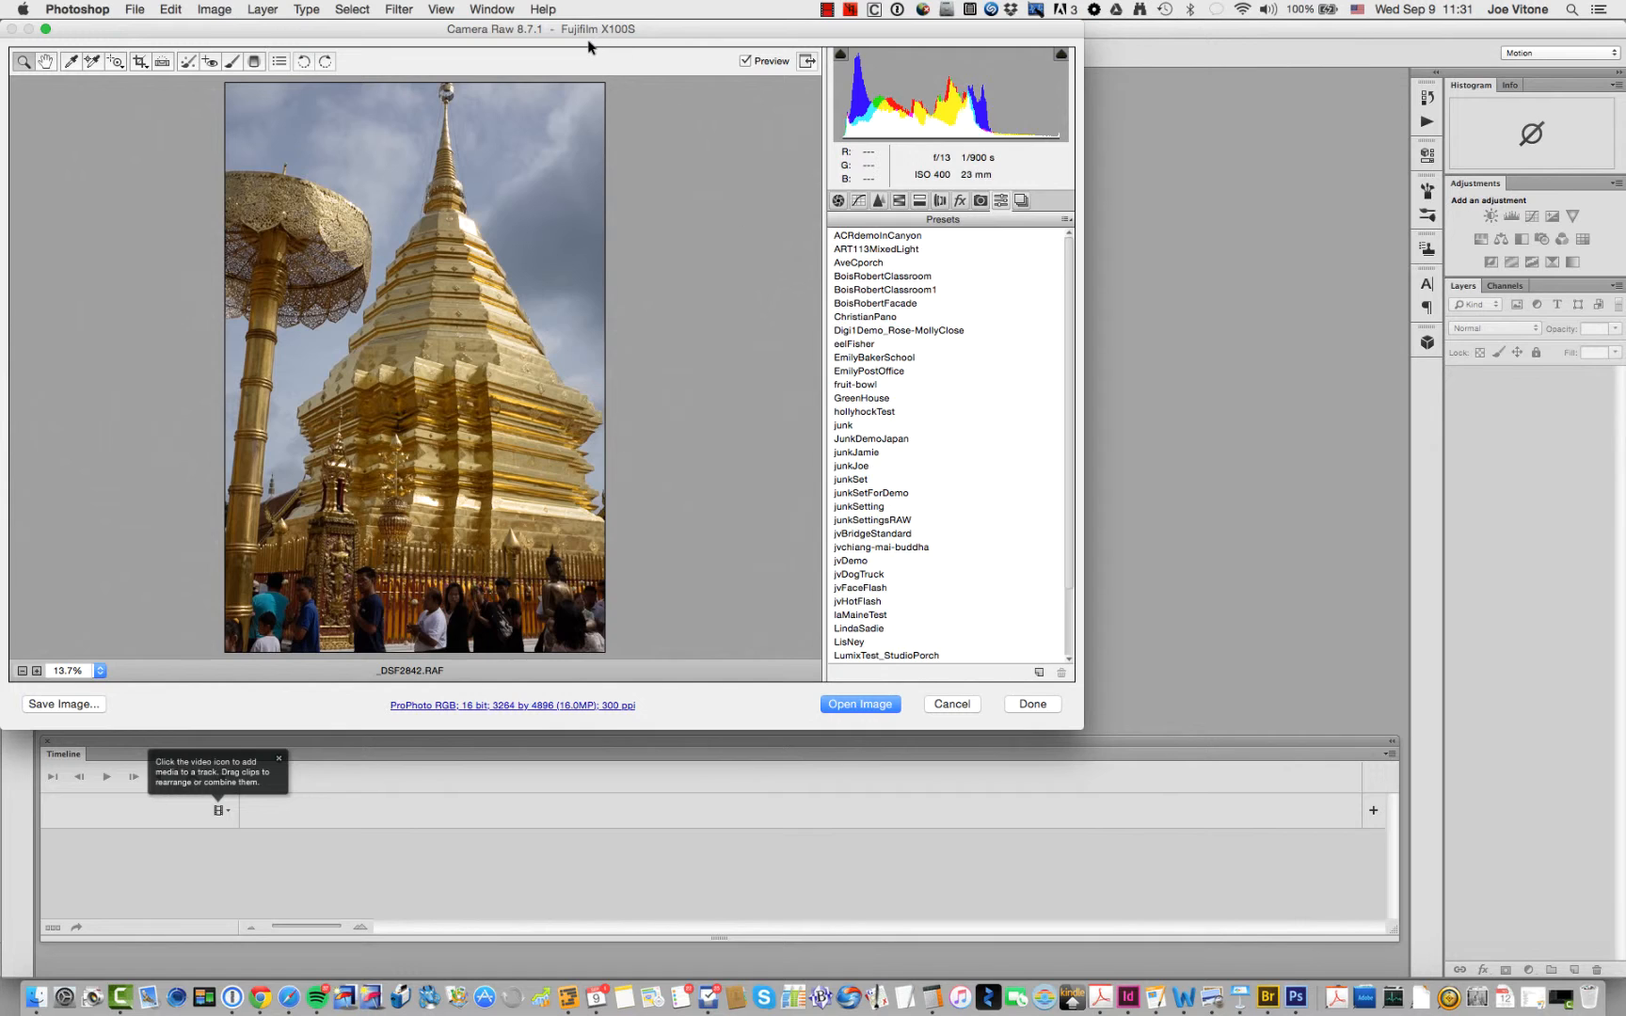
- Start saving the image to a new location and create a folder named gestalt inside visu1fa2015 on the xian01 drive
left_click(75, 707)
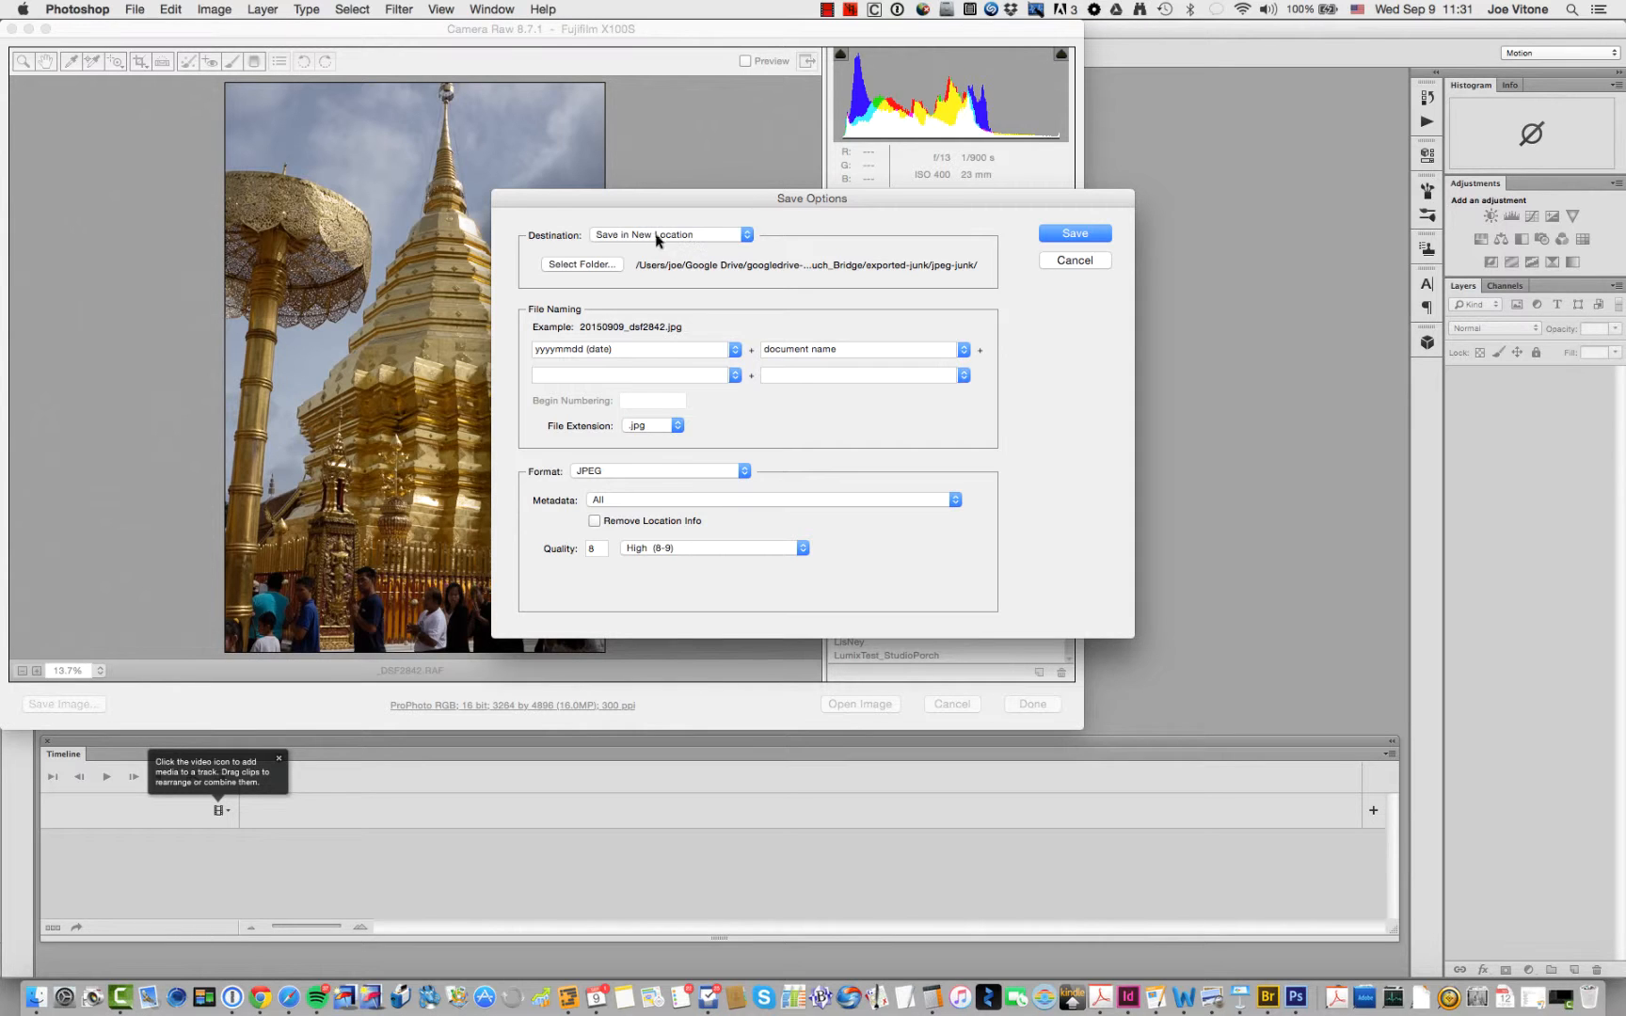
left_click(574, 266)
left_click_drag(769, 170, 462, 24)
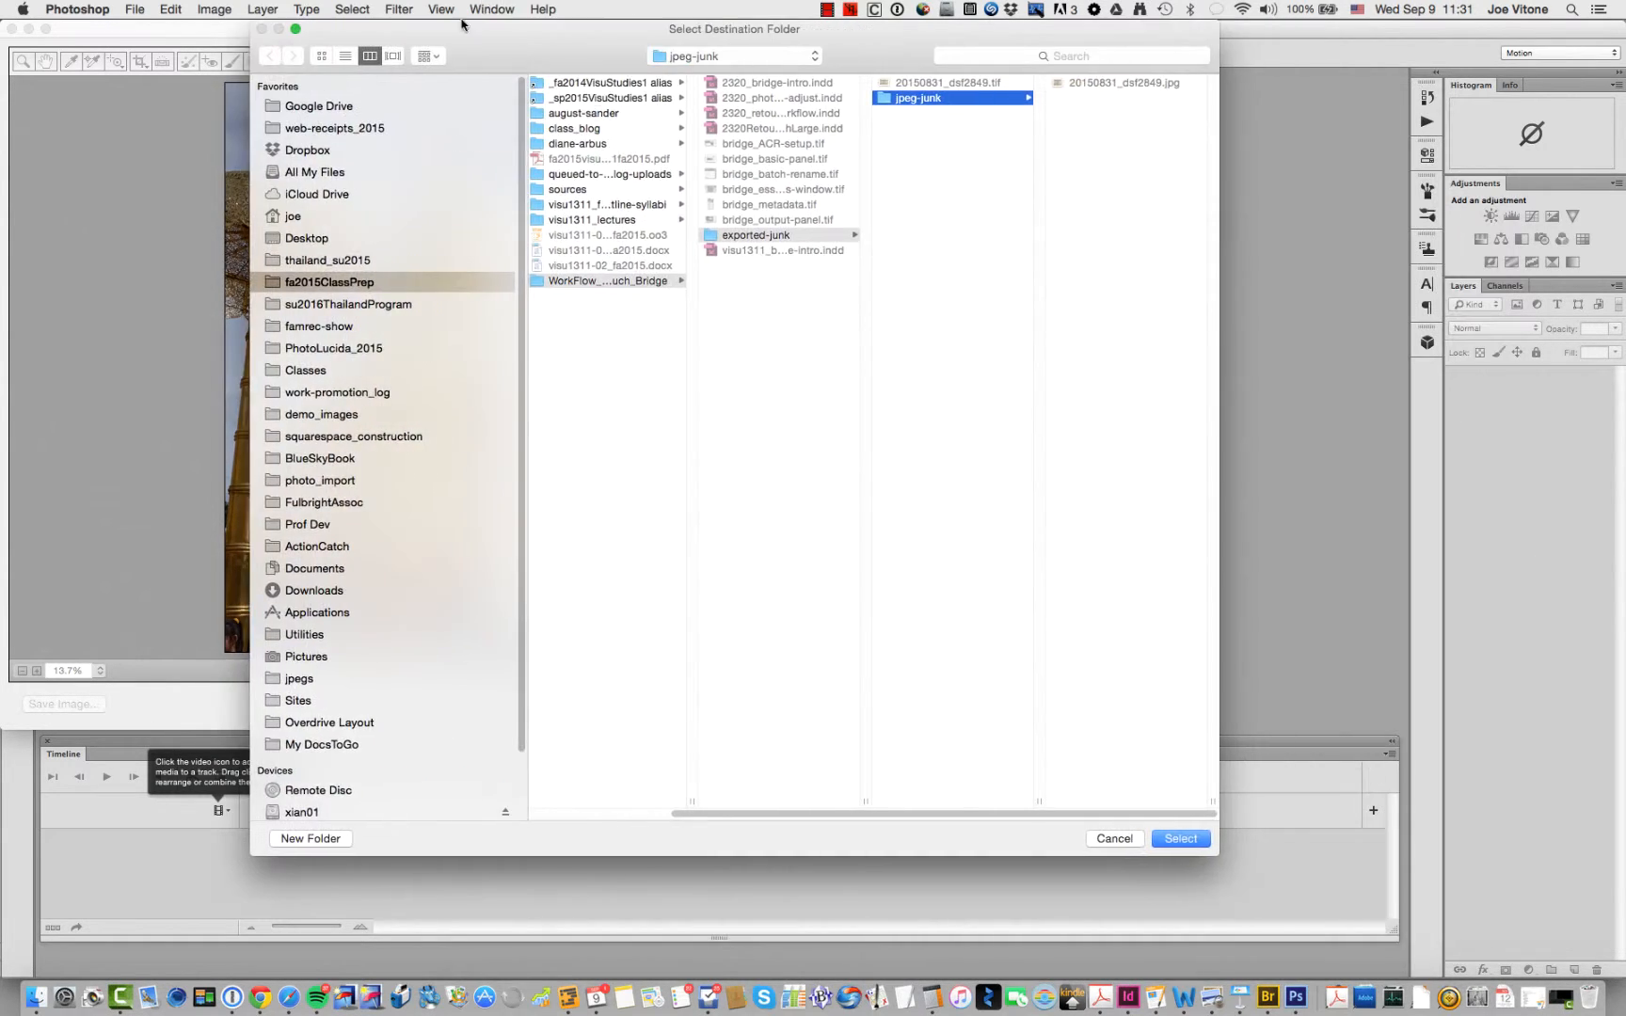
scroll(392, 670, "down", 2)
left_click(281, 793)
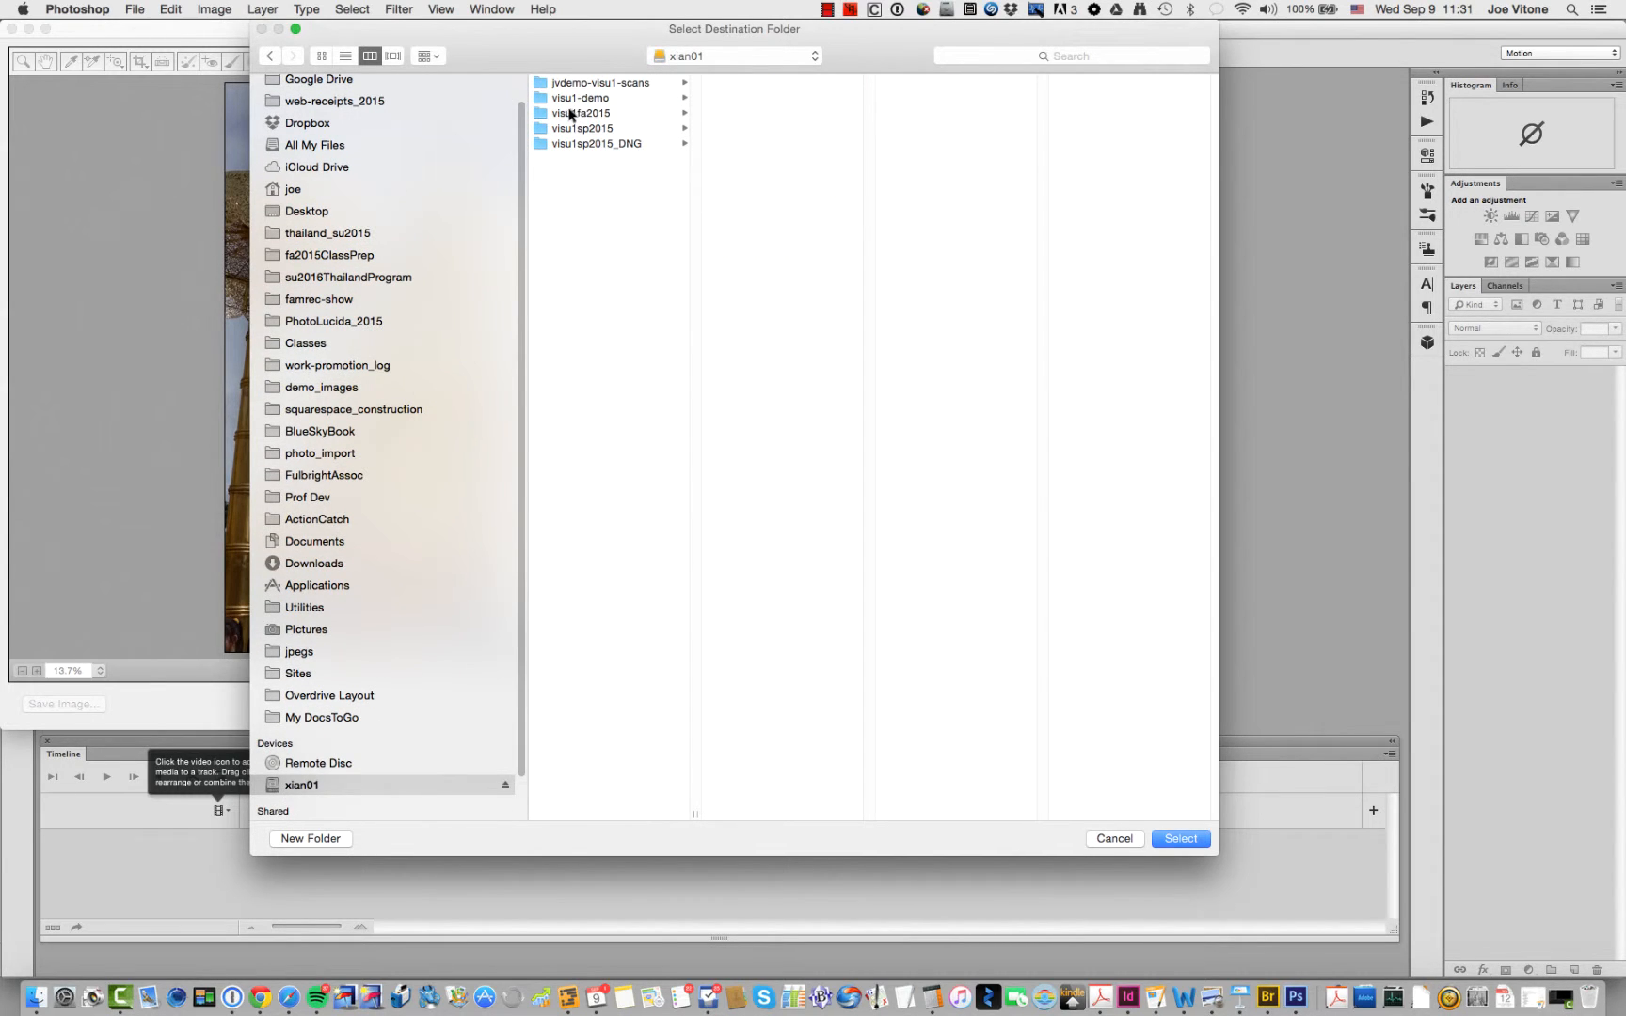
left_click(570, 115)
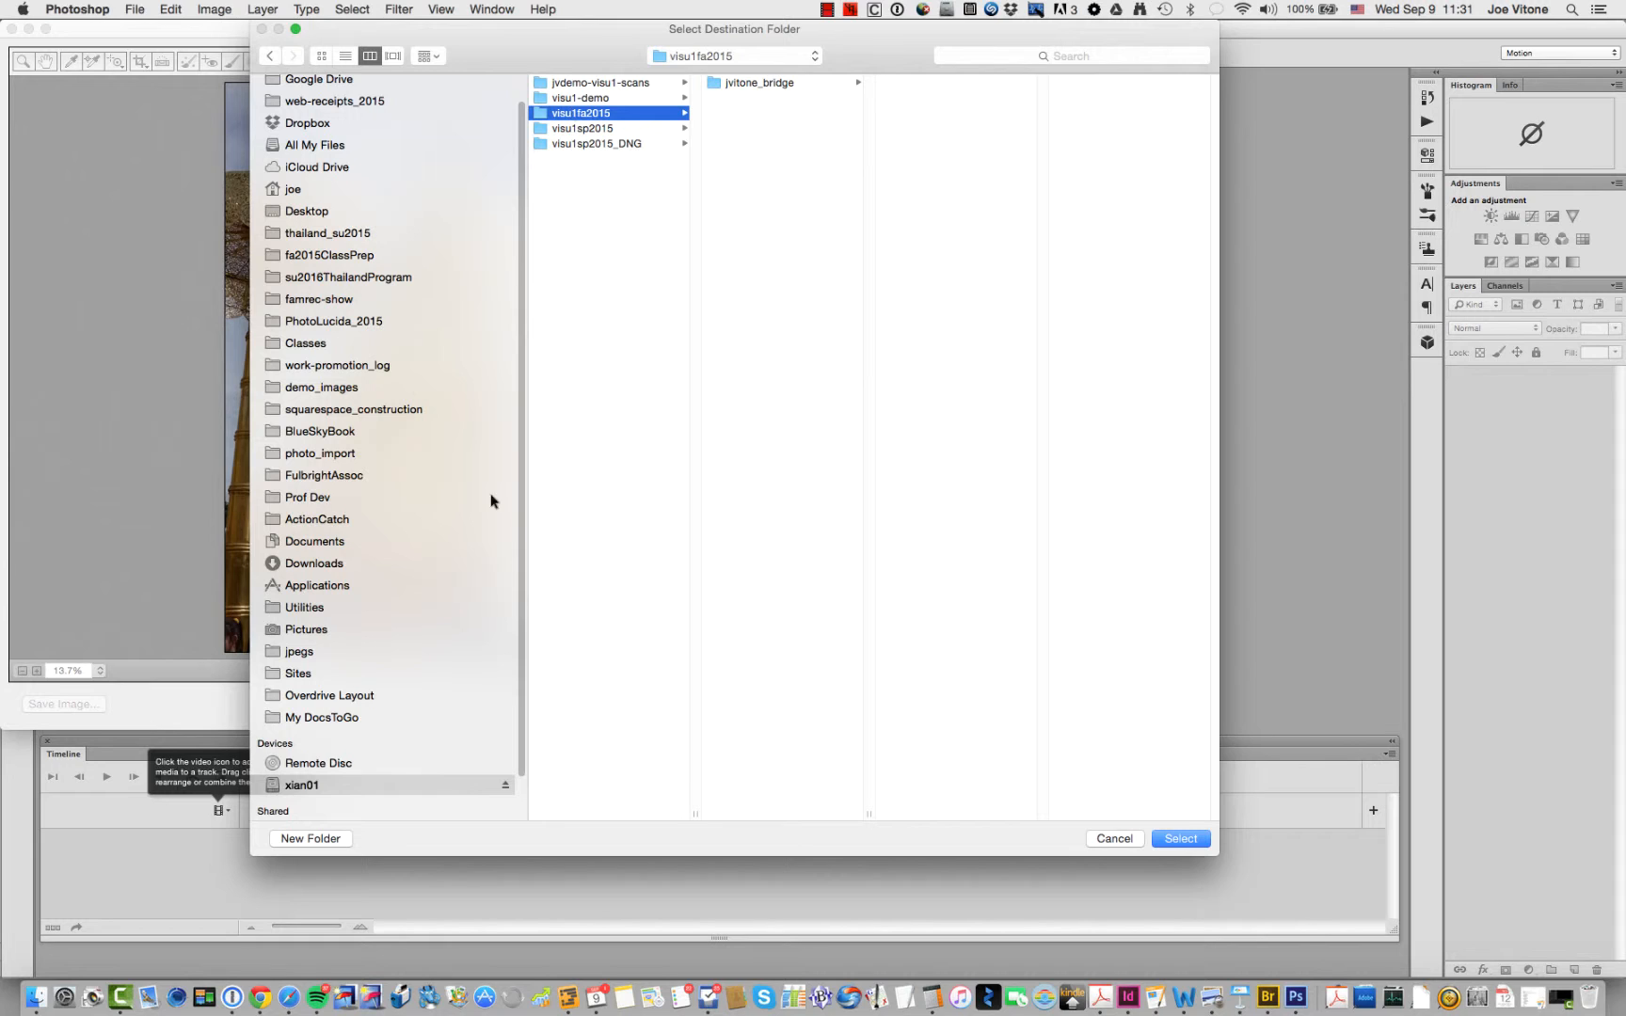
left_click(334, 840)
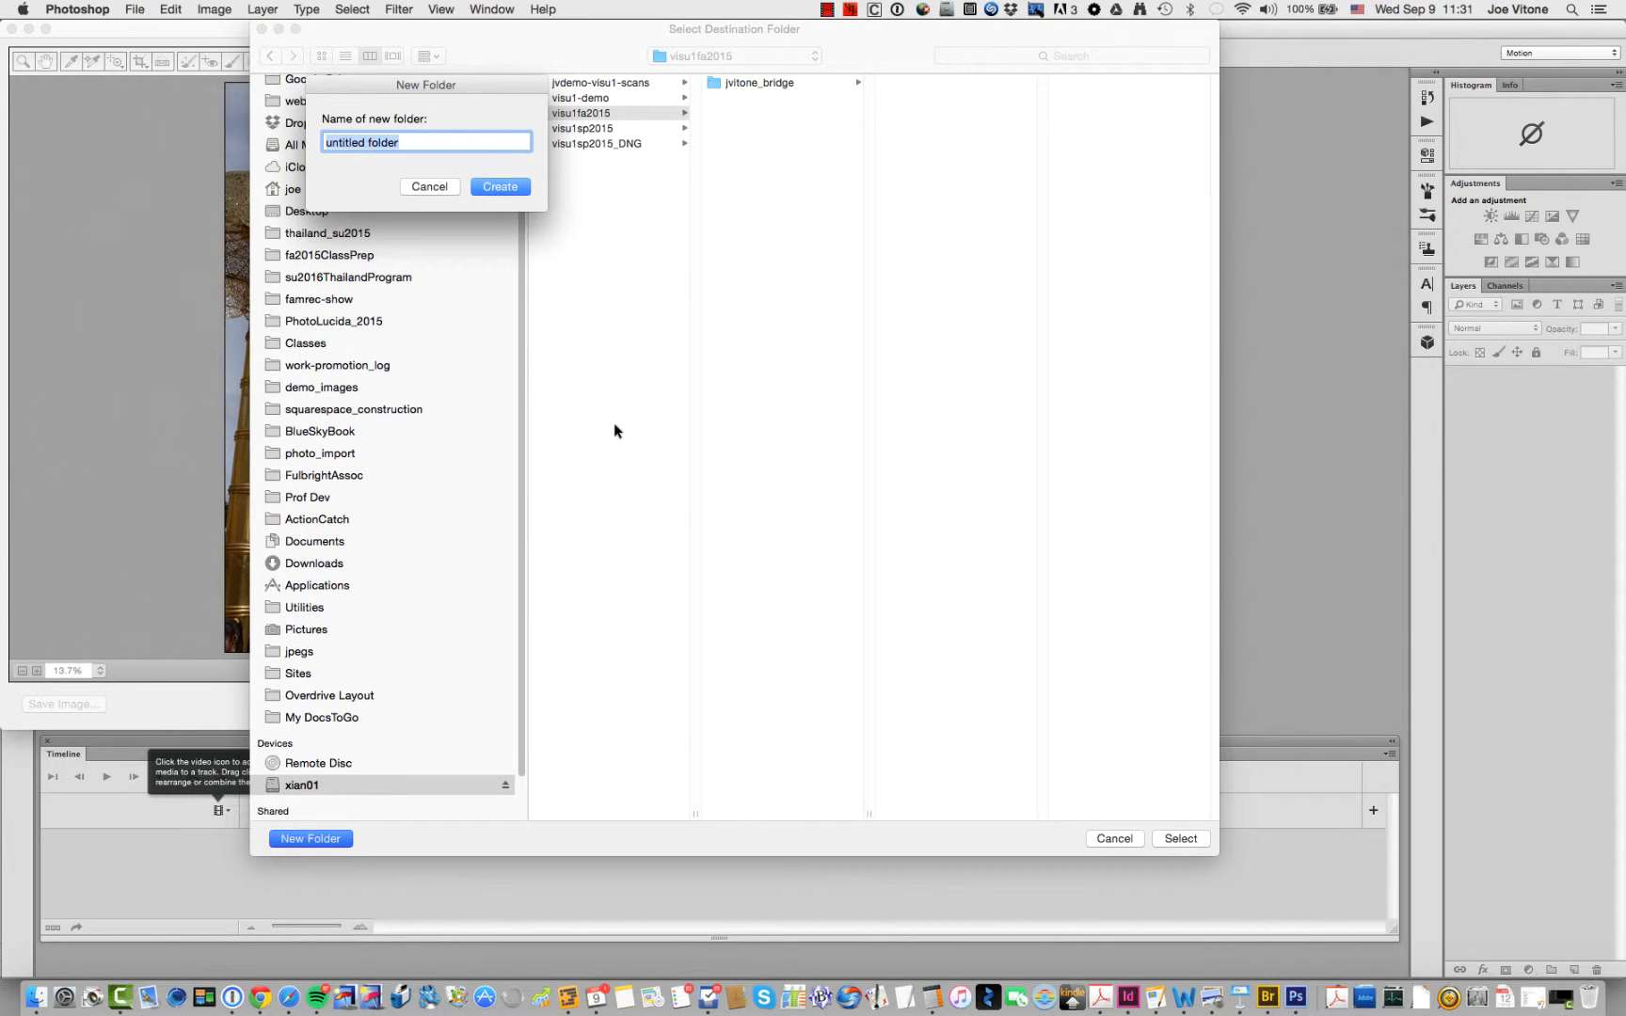
type("gestalt")
key("Return")
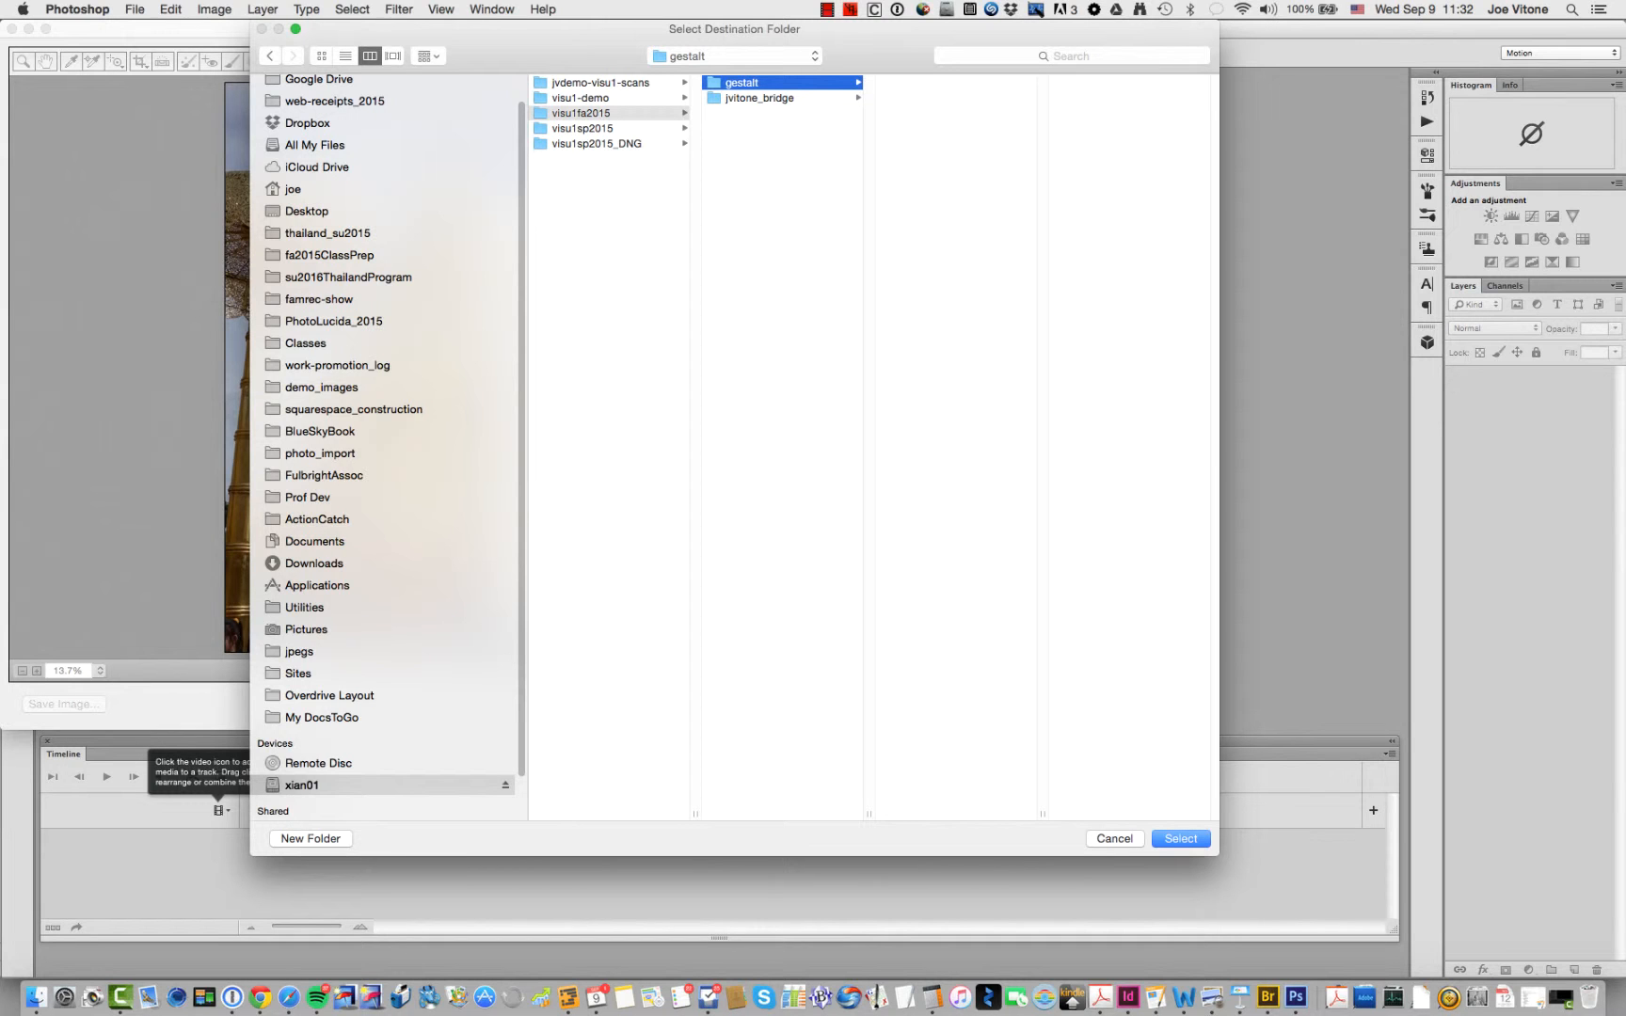
- Create two subfolders named tiff and jpeg inside the gestalt folder
key("super+shift+n")
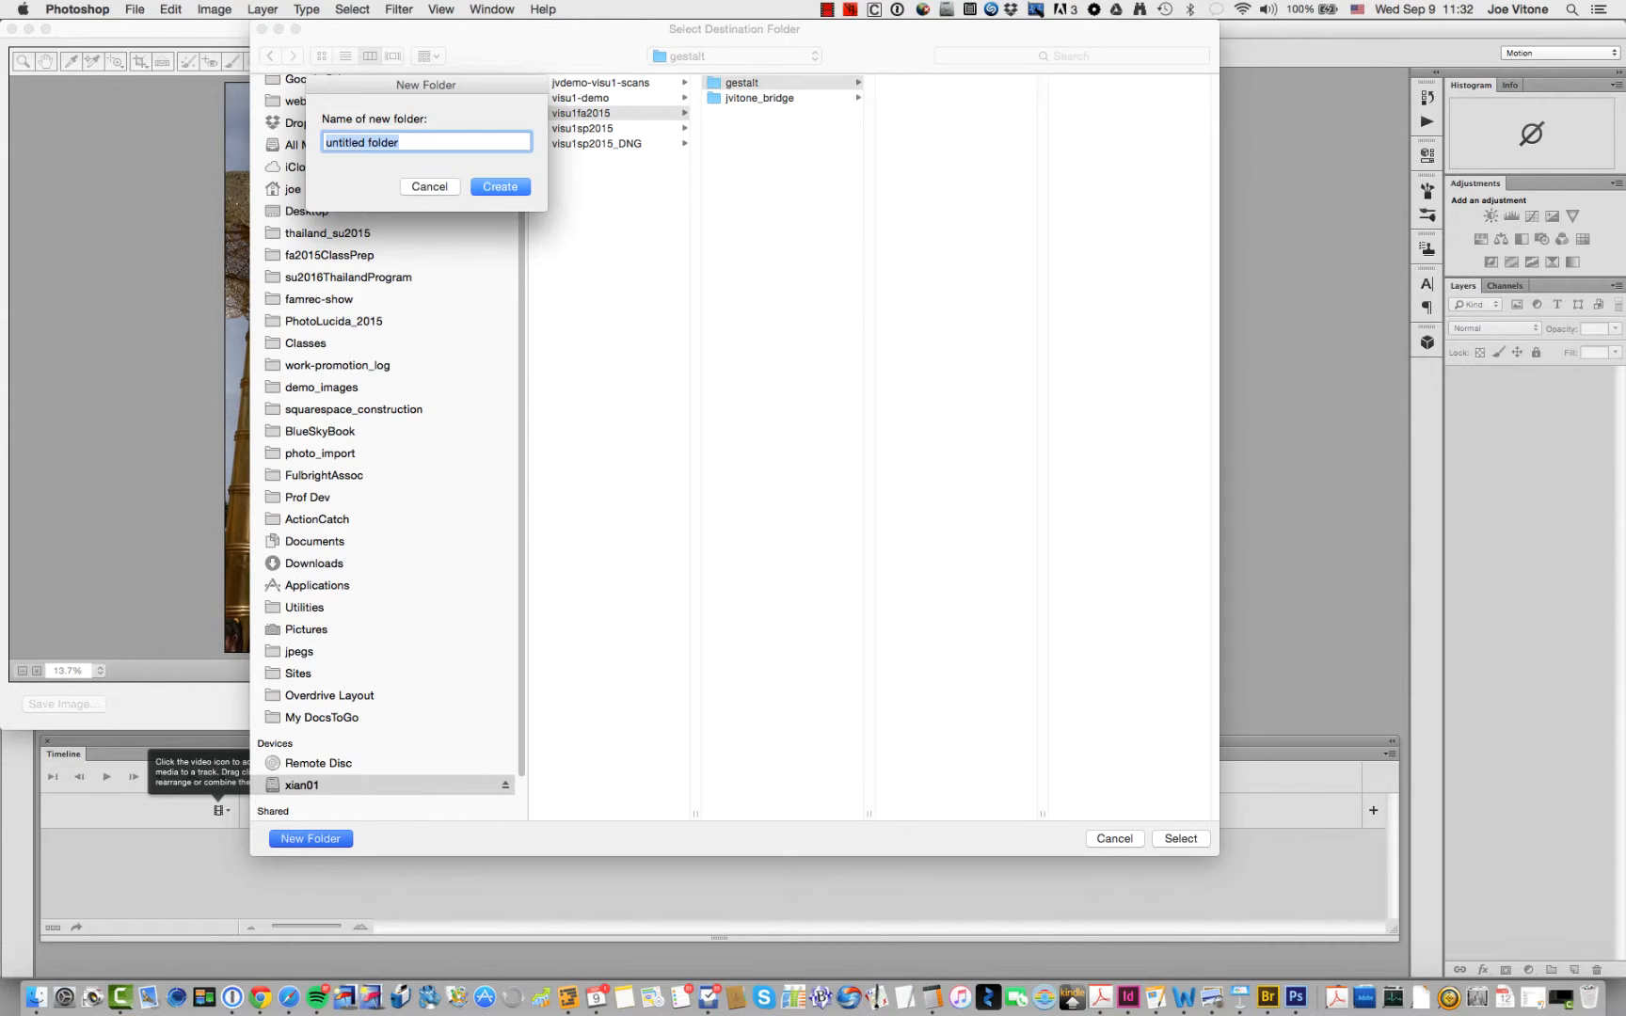
key("BackSpace")
type("tiff")
key("Return")
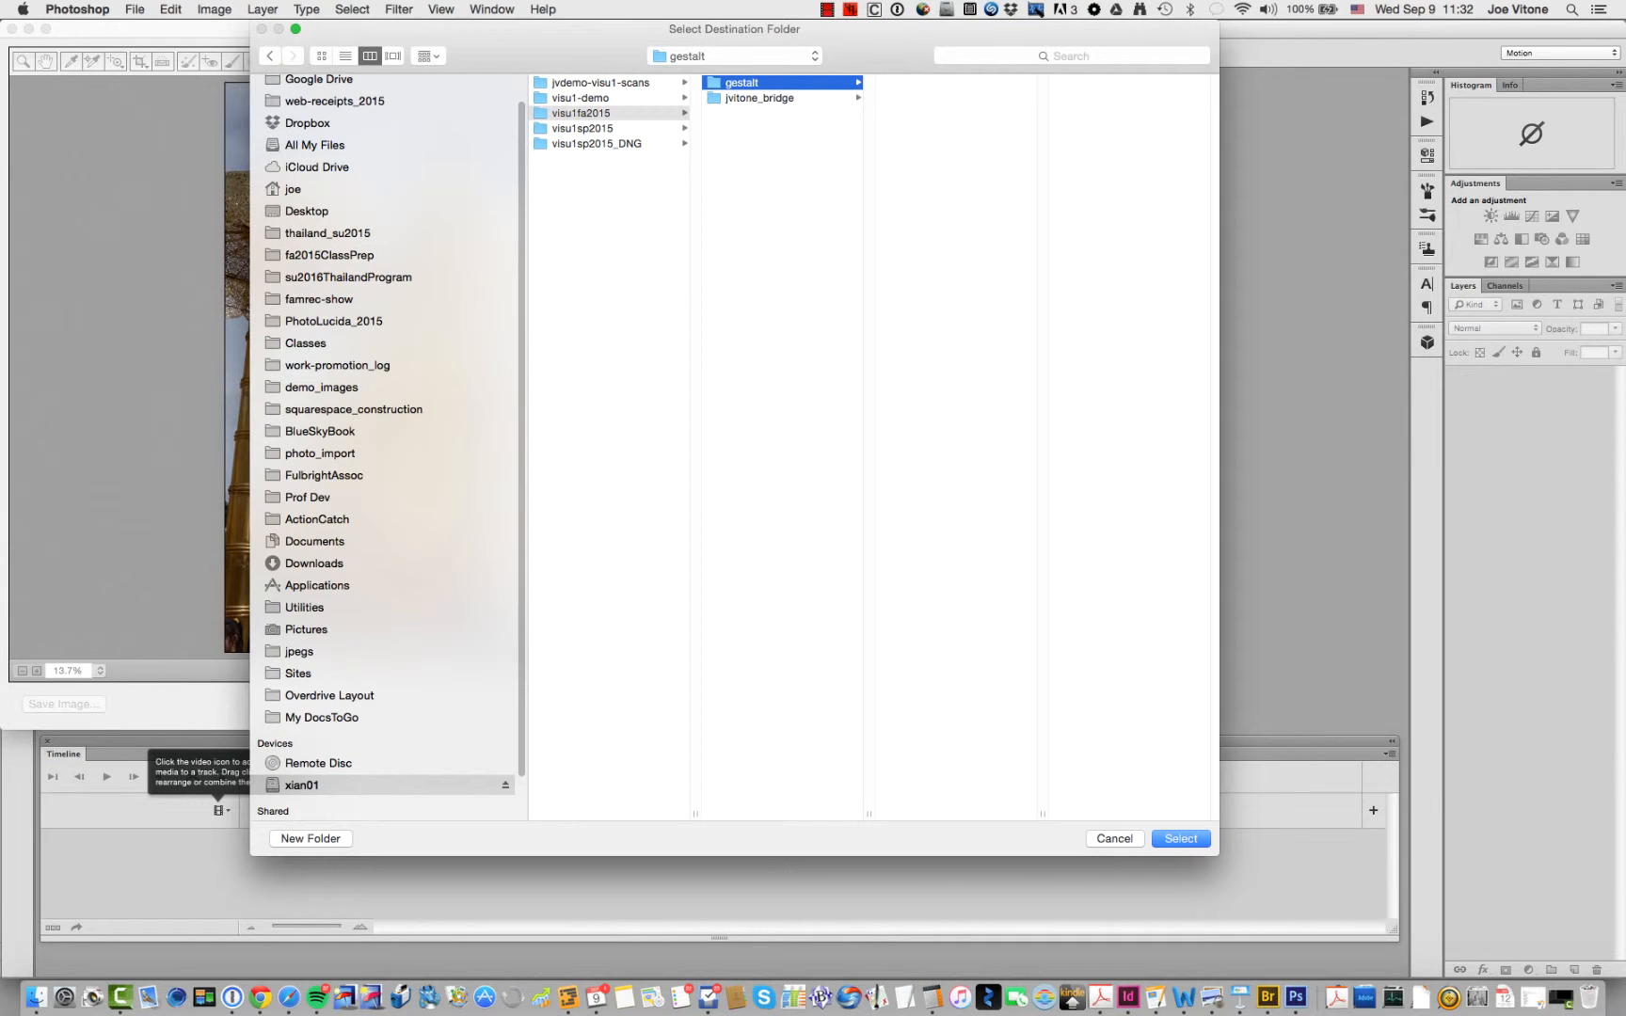
left_click(710, 86)
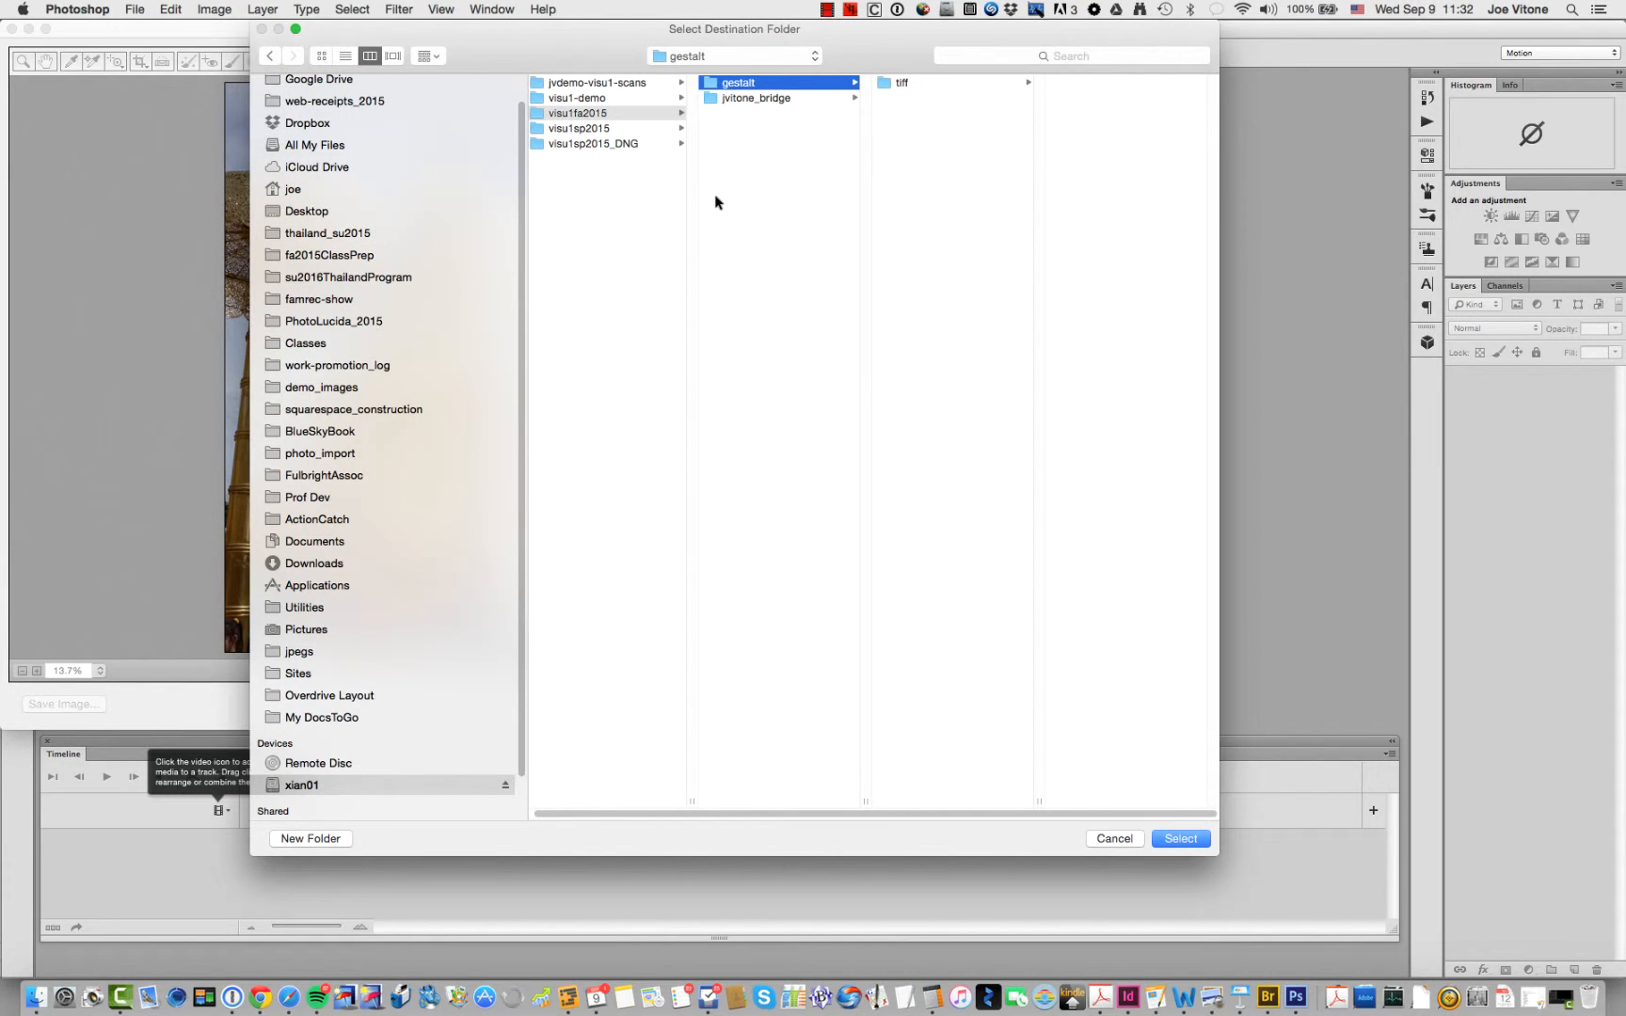
key("super+shift+n")
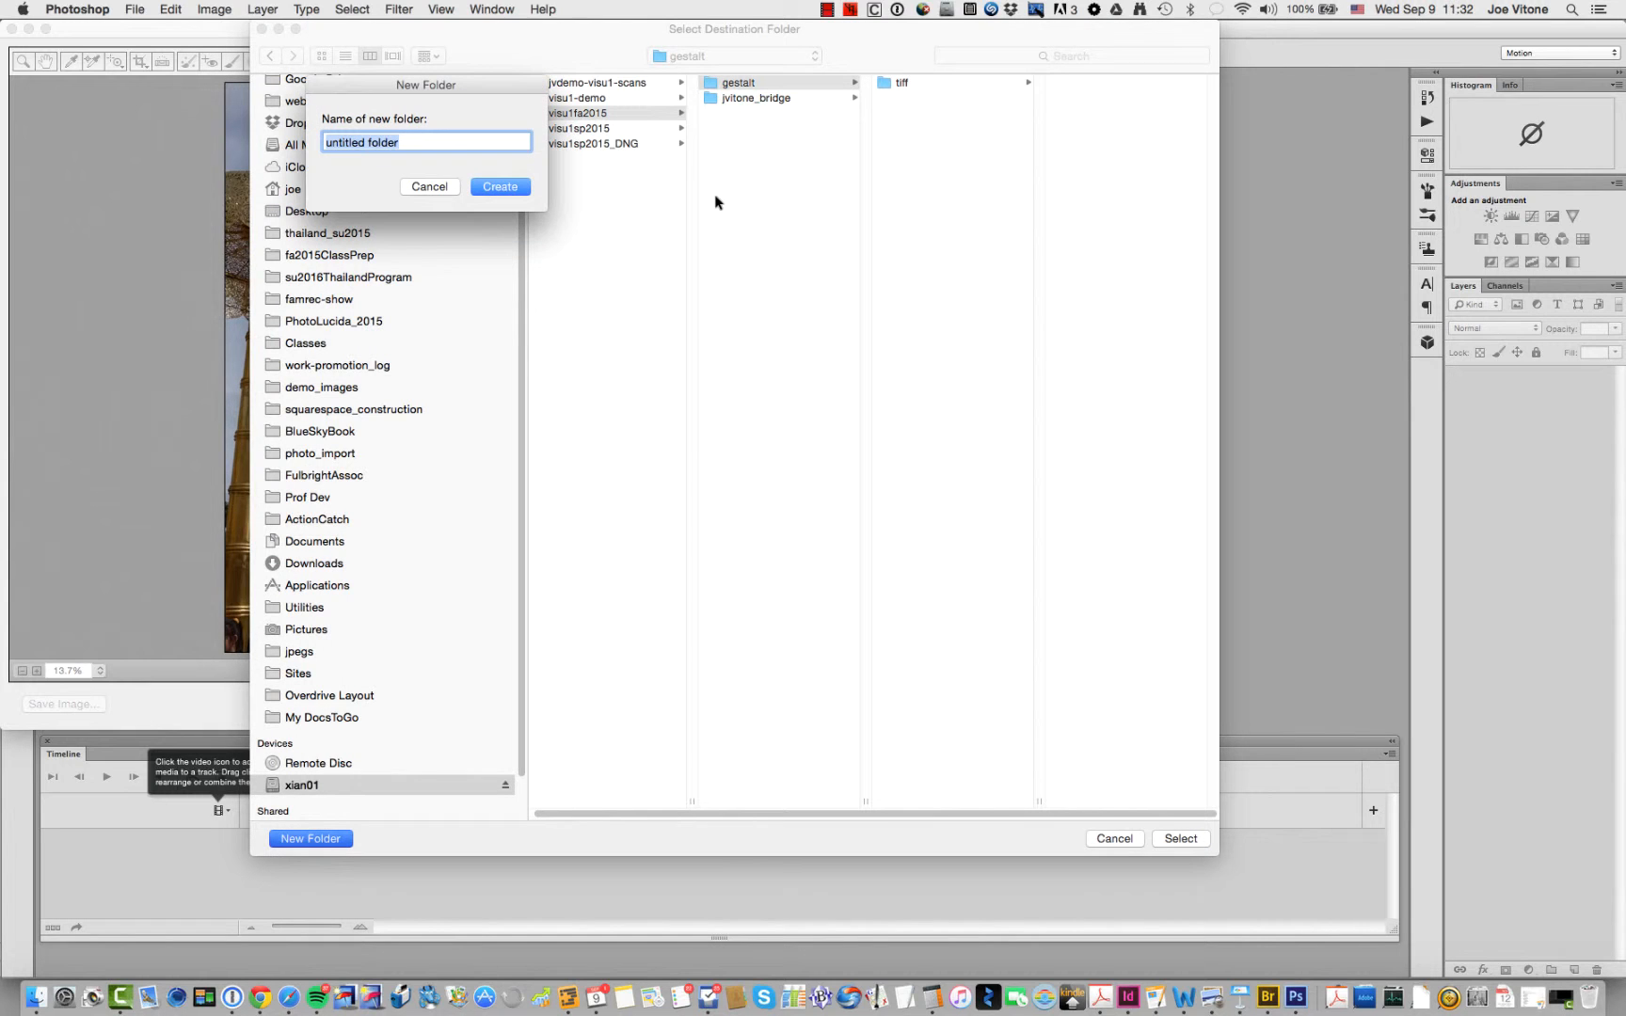
key("BackSpace")
type("jpeg")
left_click(499, 185)
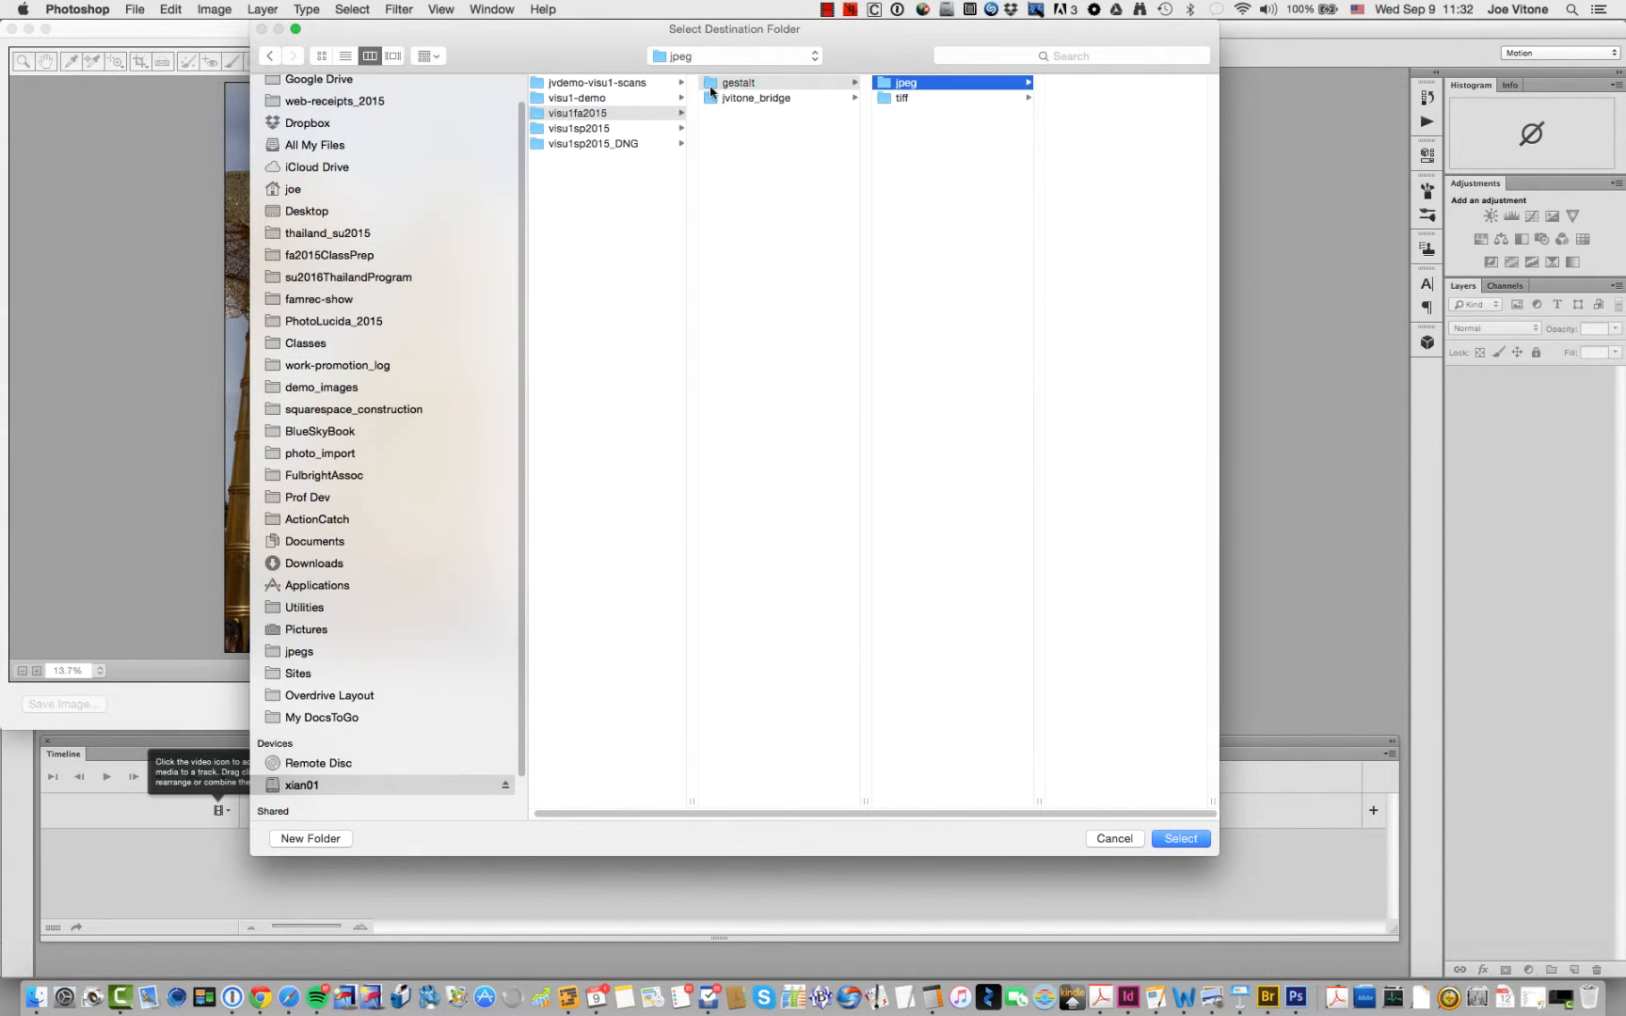
- Save the image in TIFF format with the .tif extension, using the tiff subfolder of gestalt as the destination
left_click(885, 100)
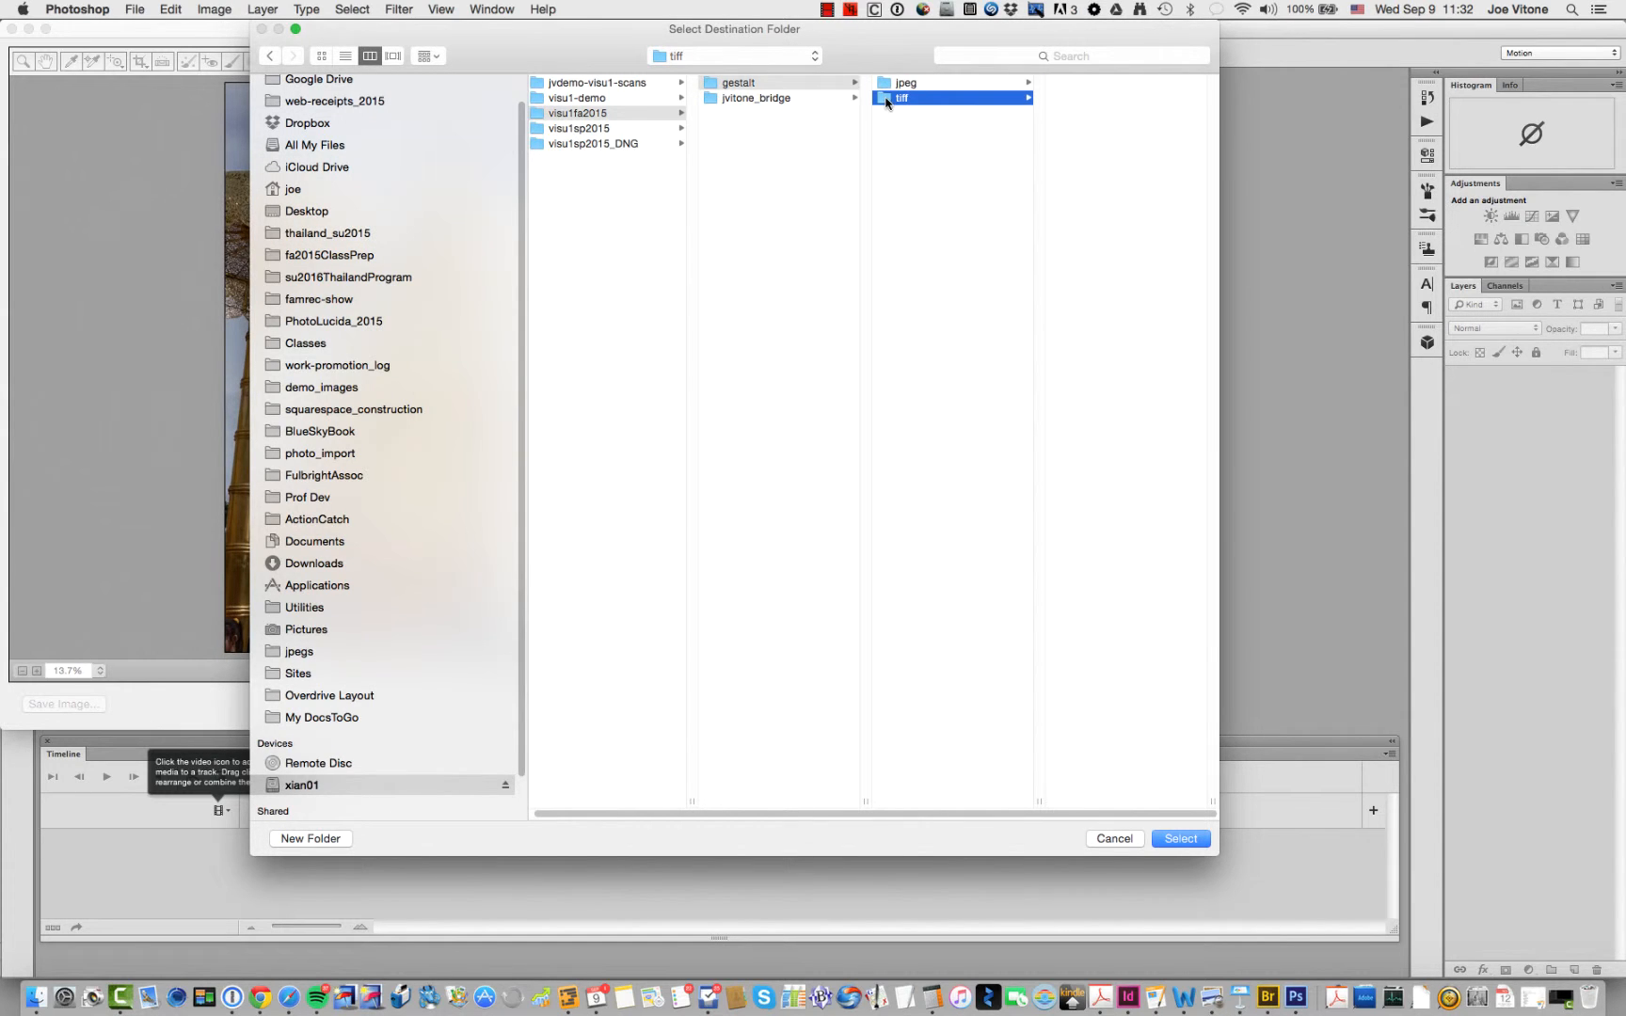
left_click(1181, 838)
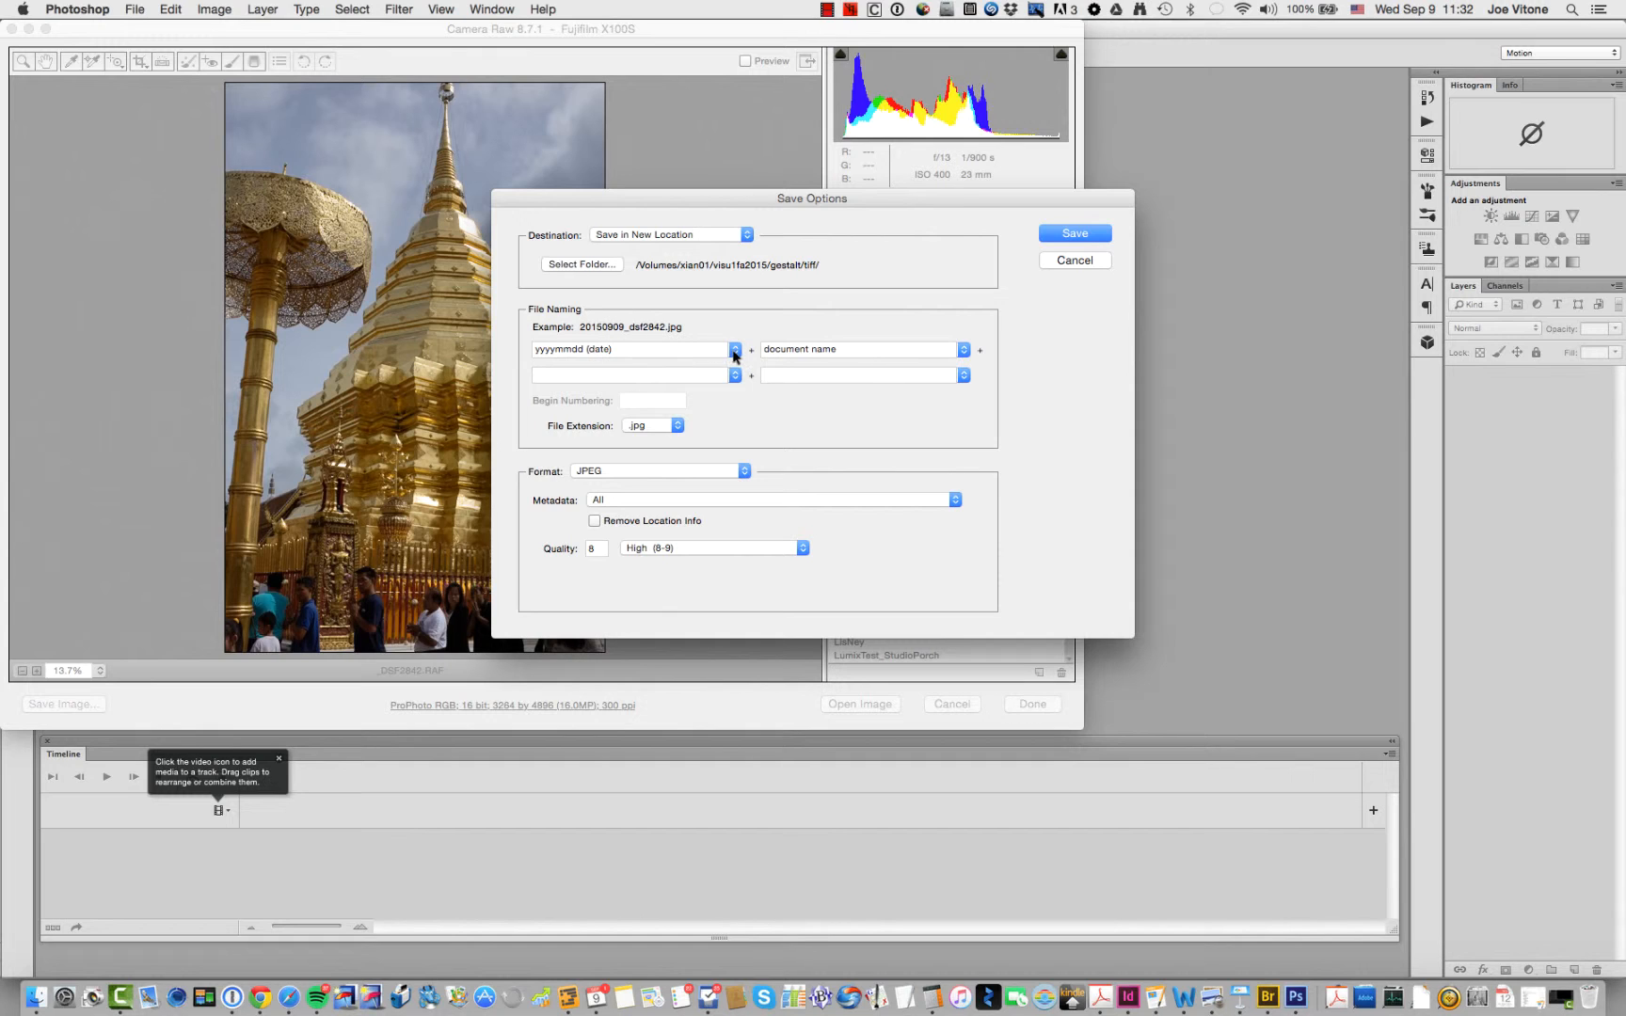
left_click(735, 350)
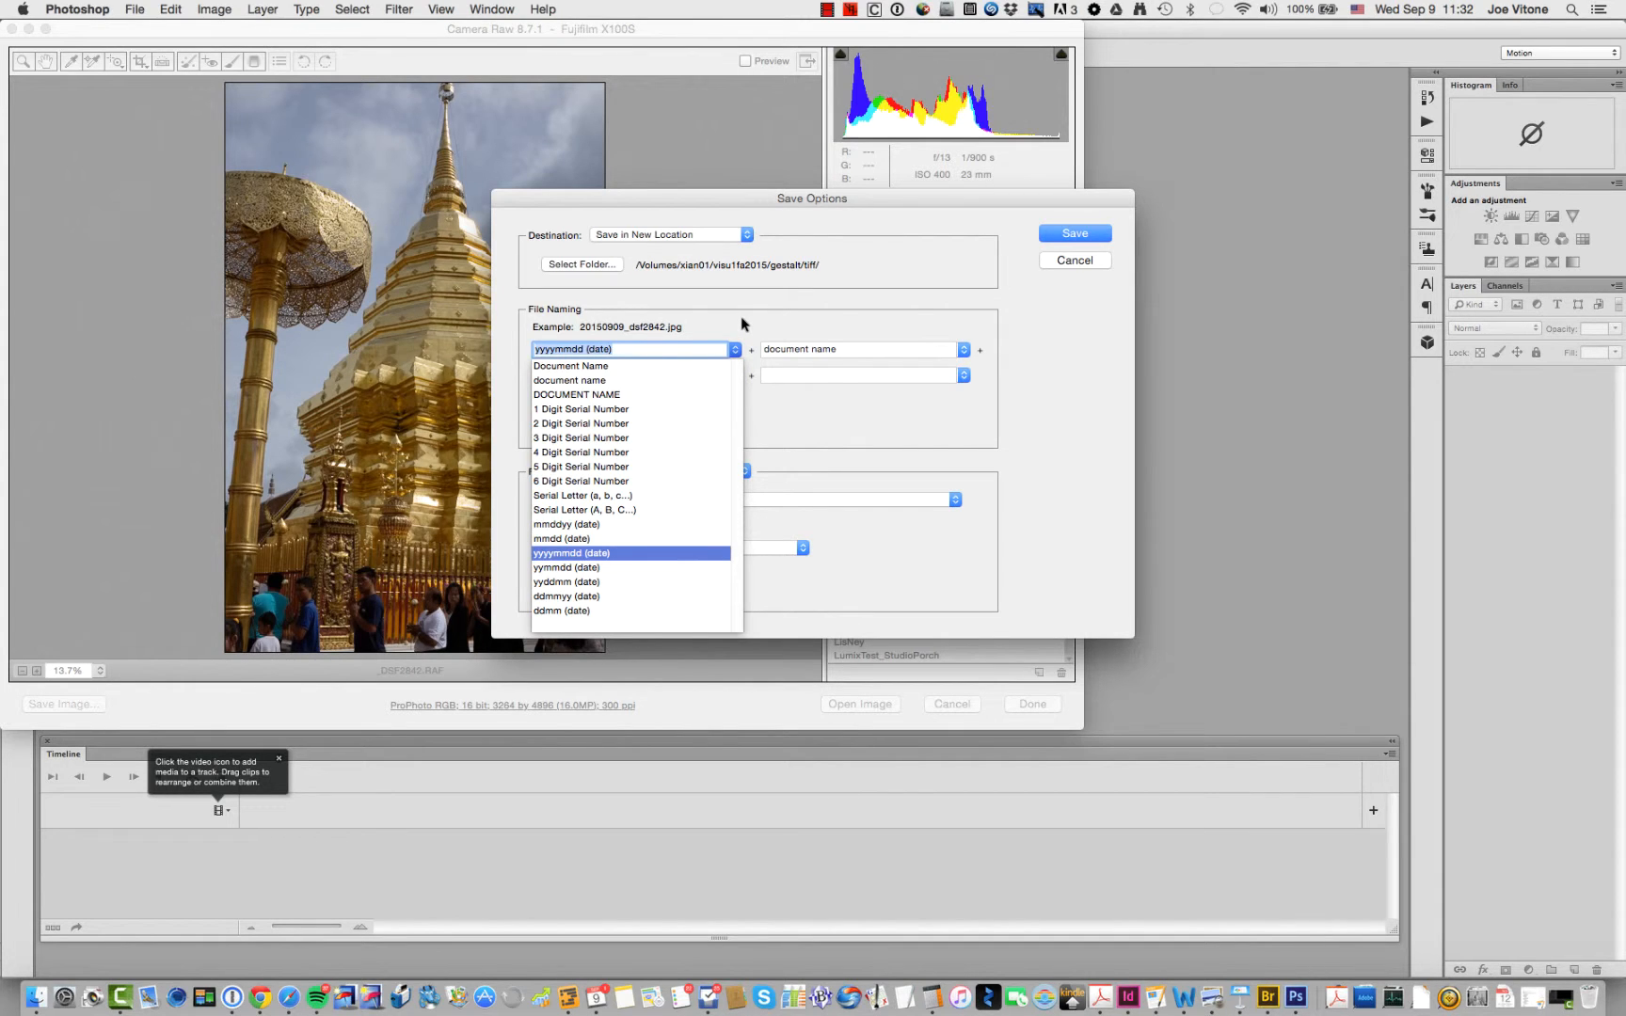
left_click(741, 319)
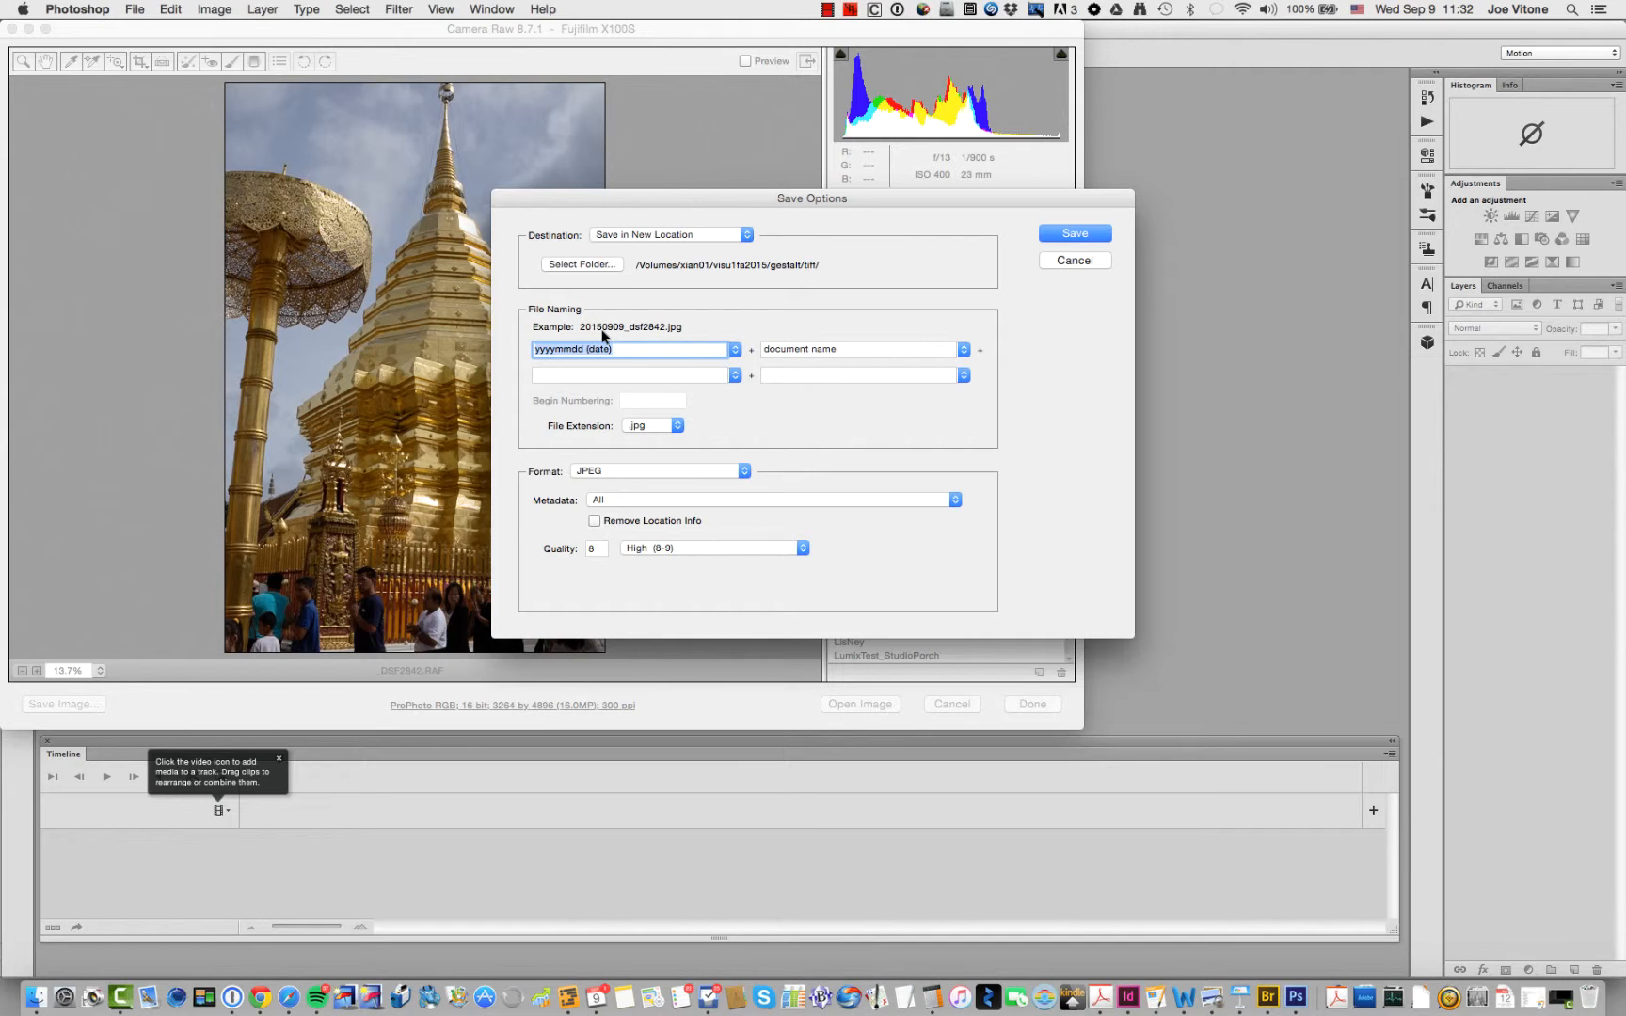
left_click(670, 429)
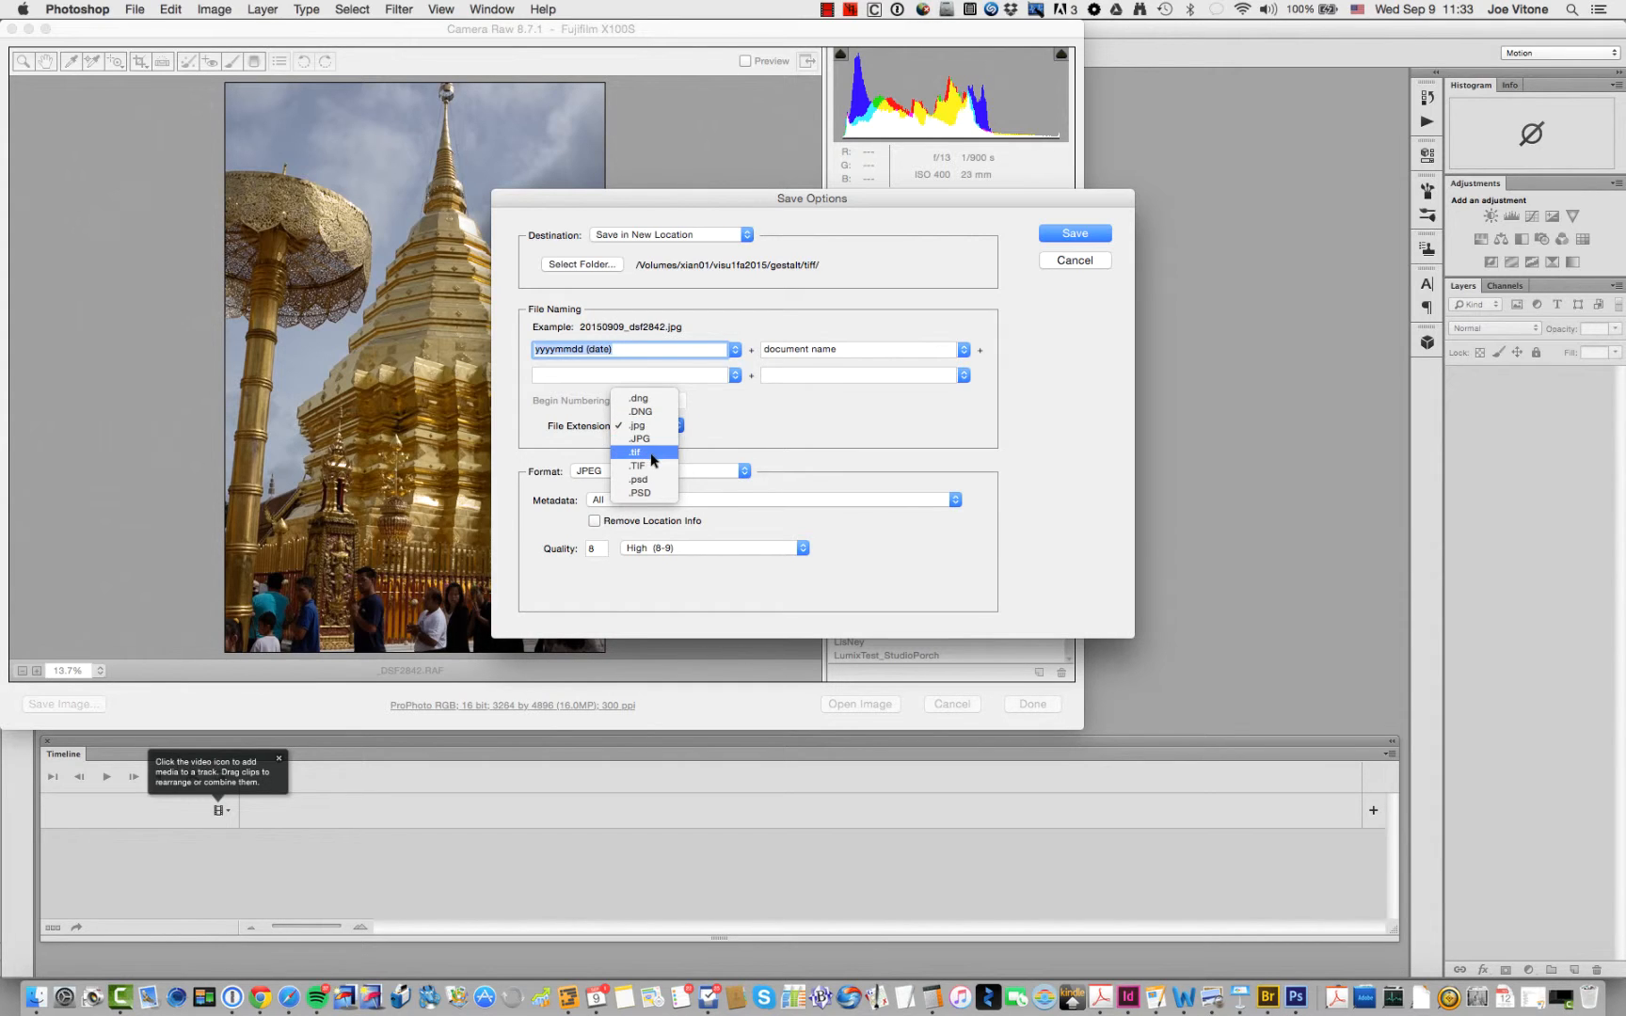
left_click(651, 454)
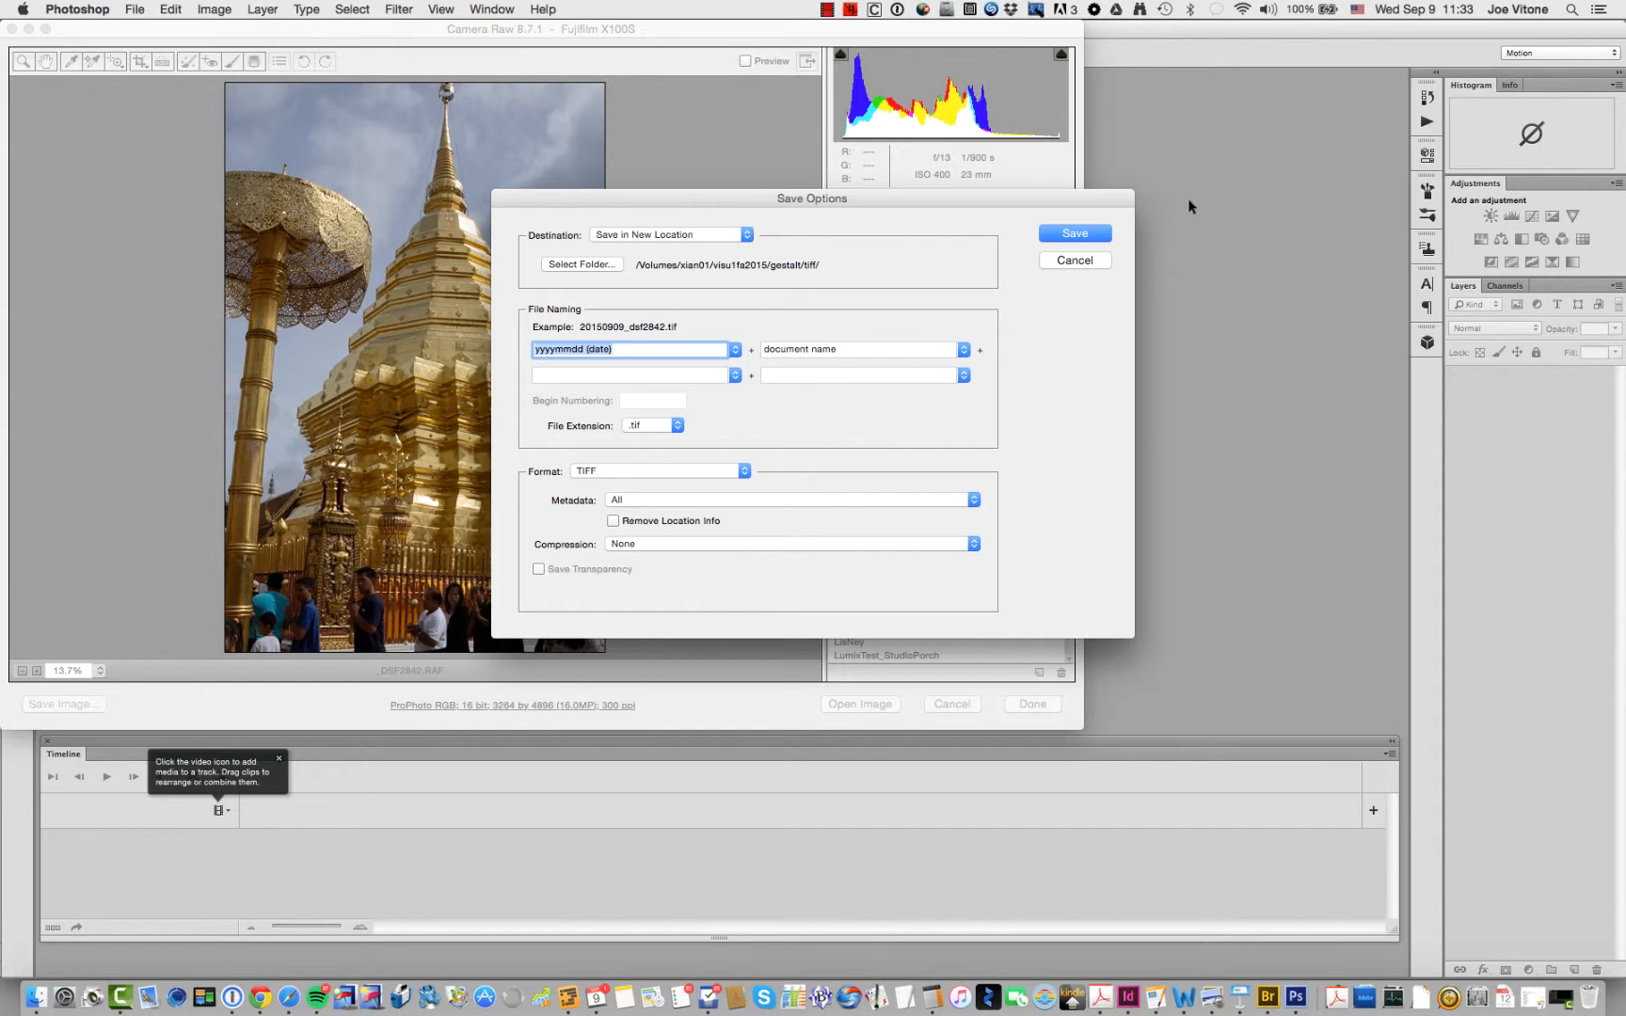
left_click(1065, 236)
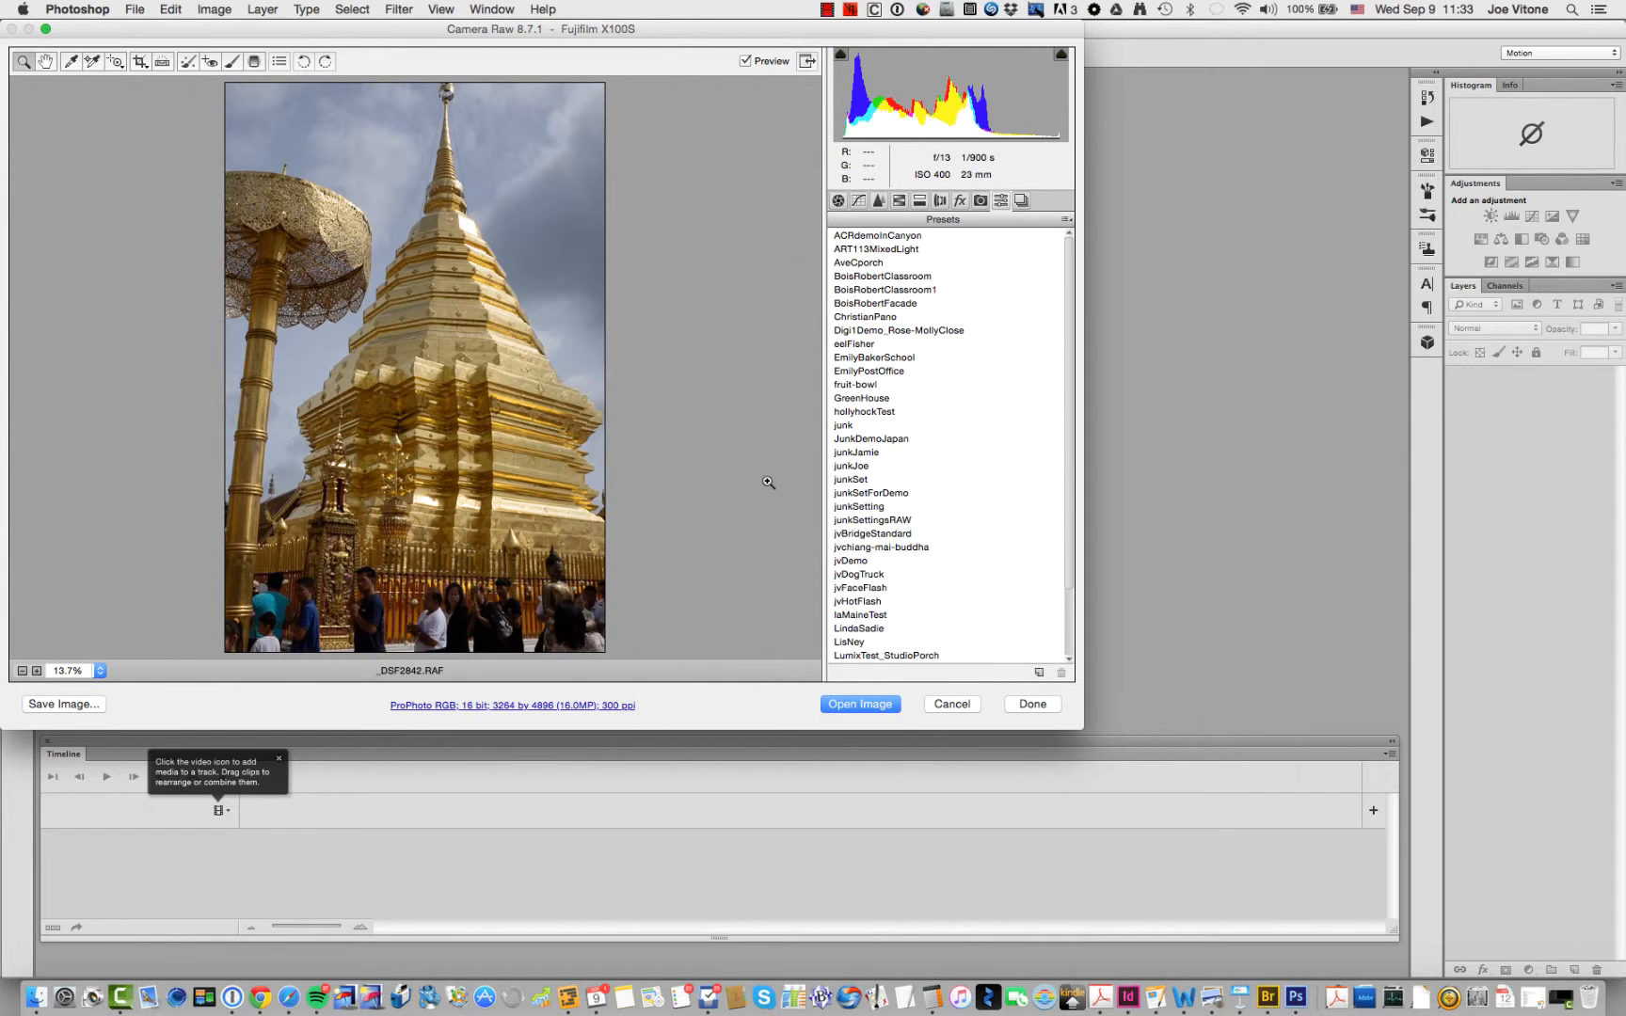
- Set the workflow color space to sRGB IEC61966-2.1 and the depth to 8 Bits/Channel
left_click(407, 708)
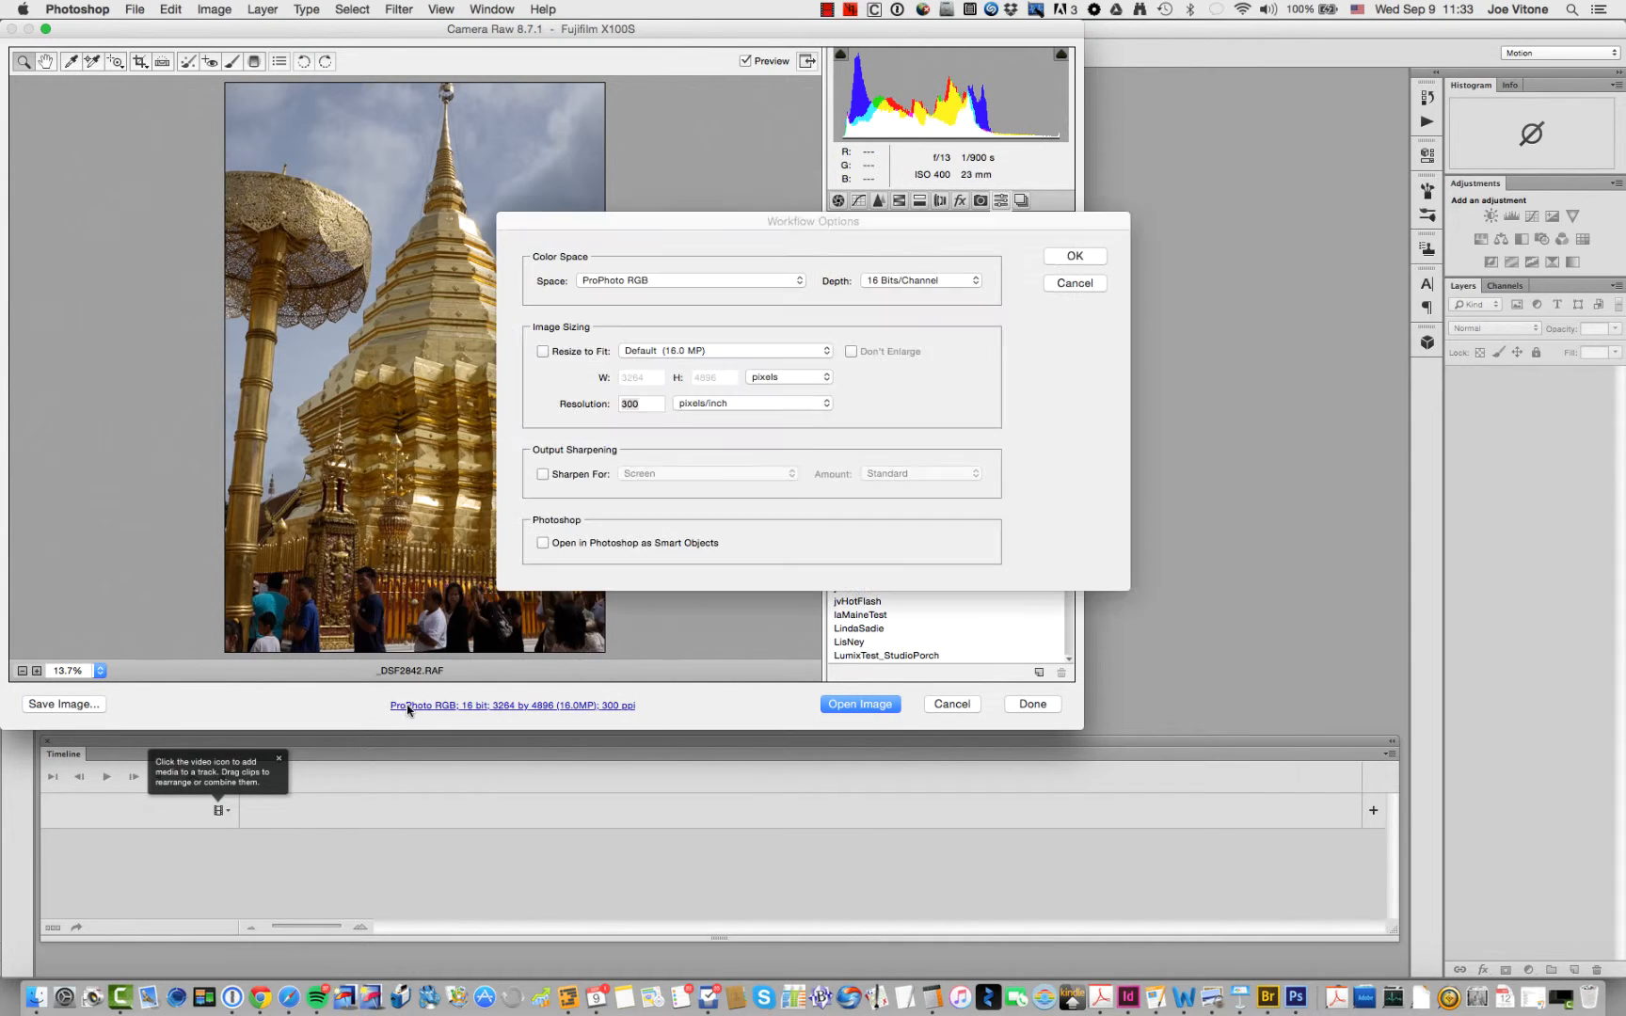
left_click(620, 280)
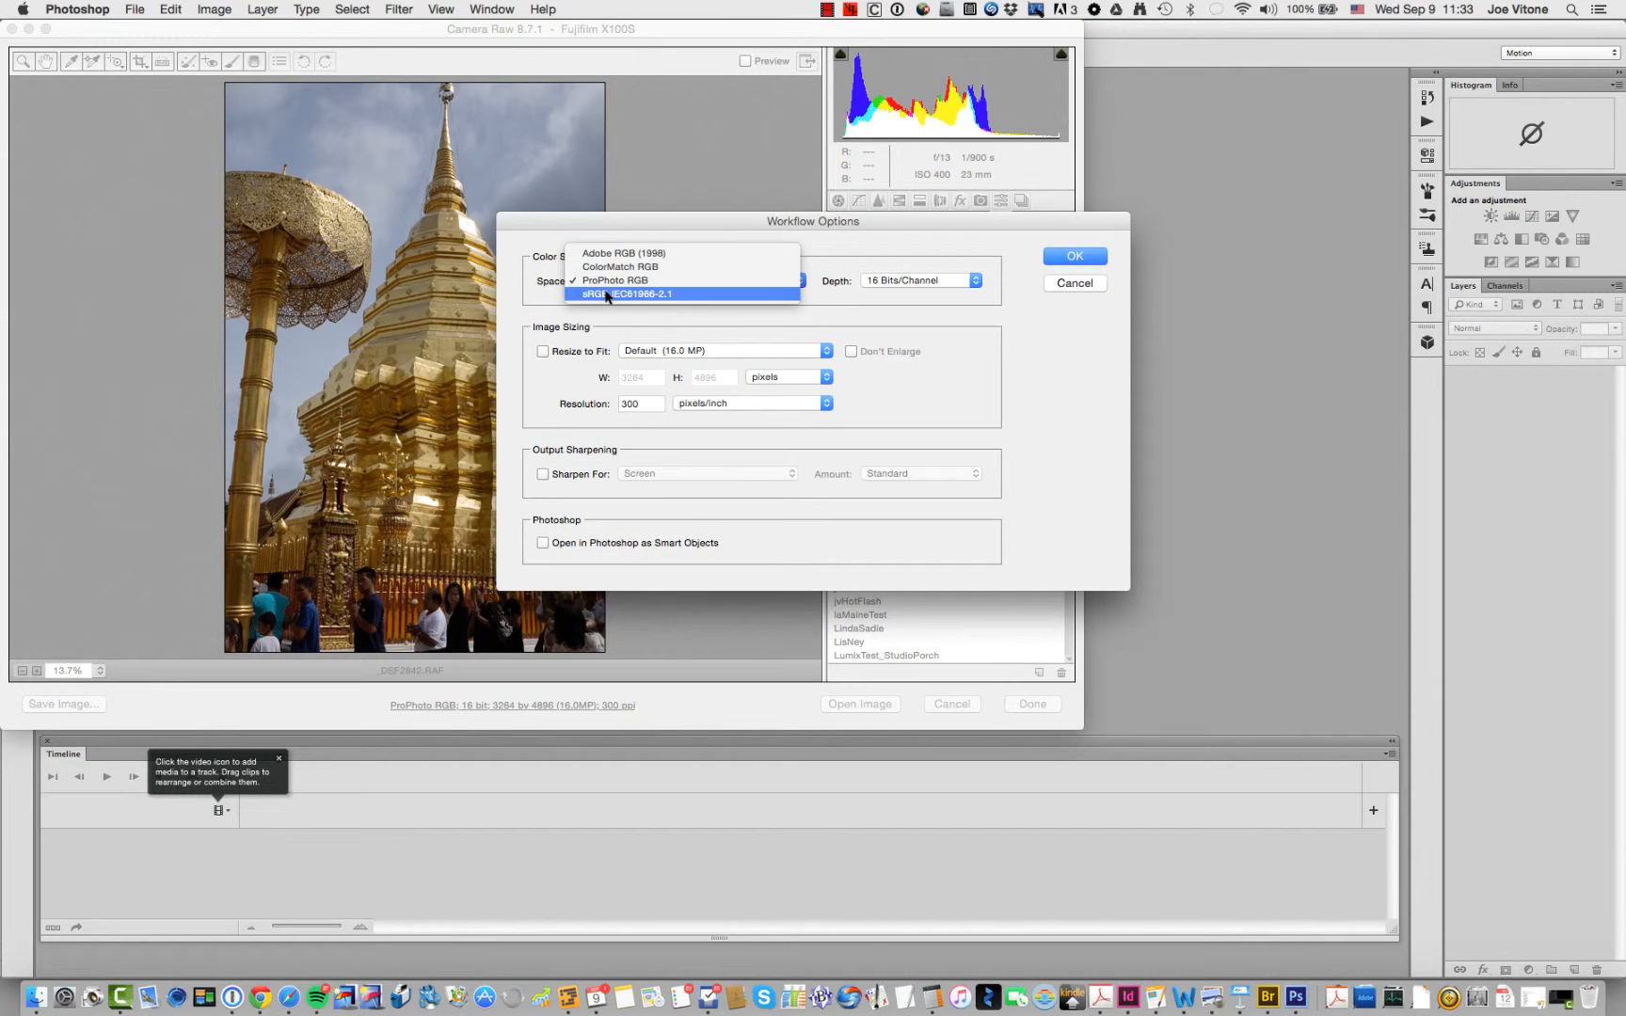
left_click(607, 294)
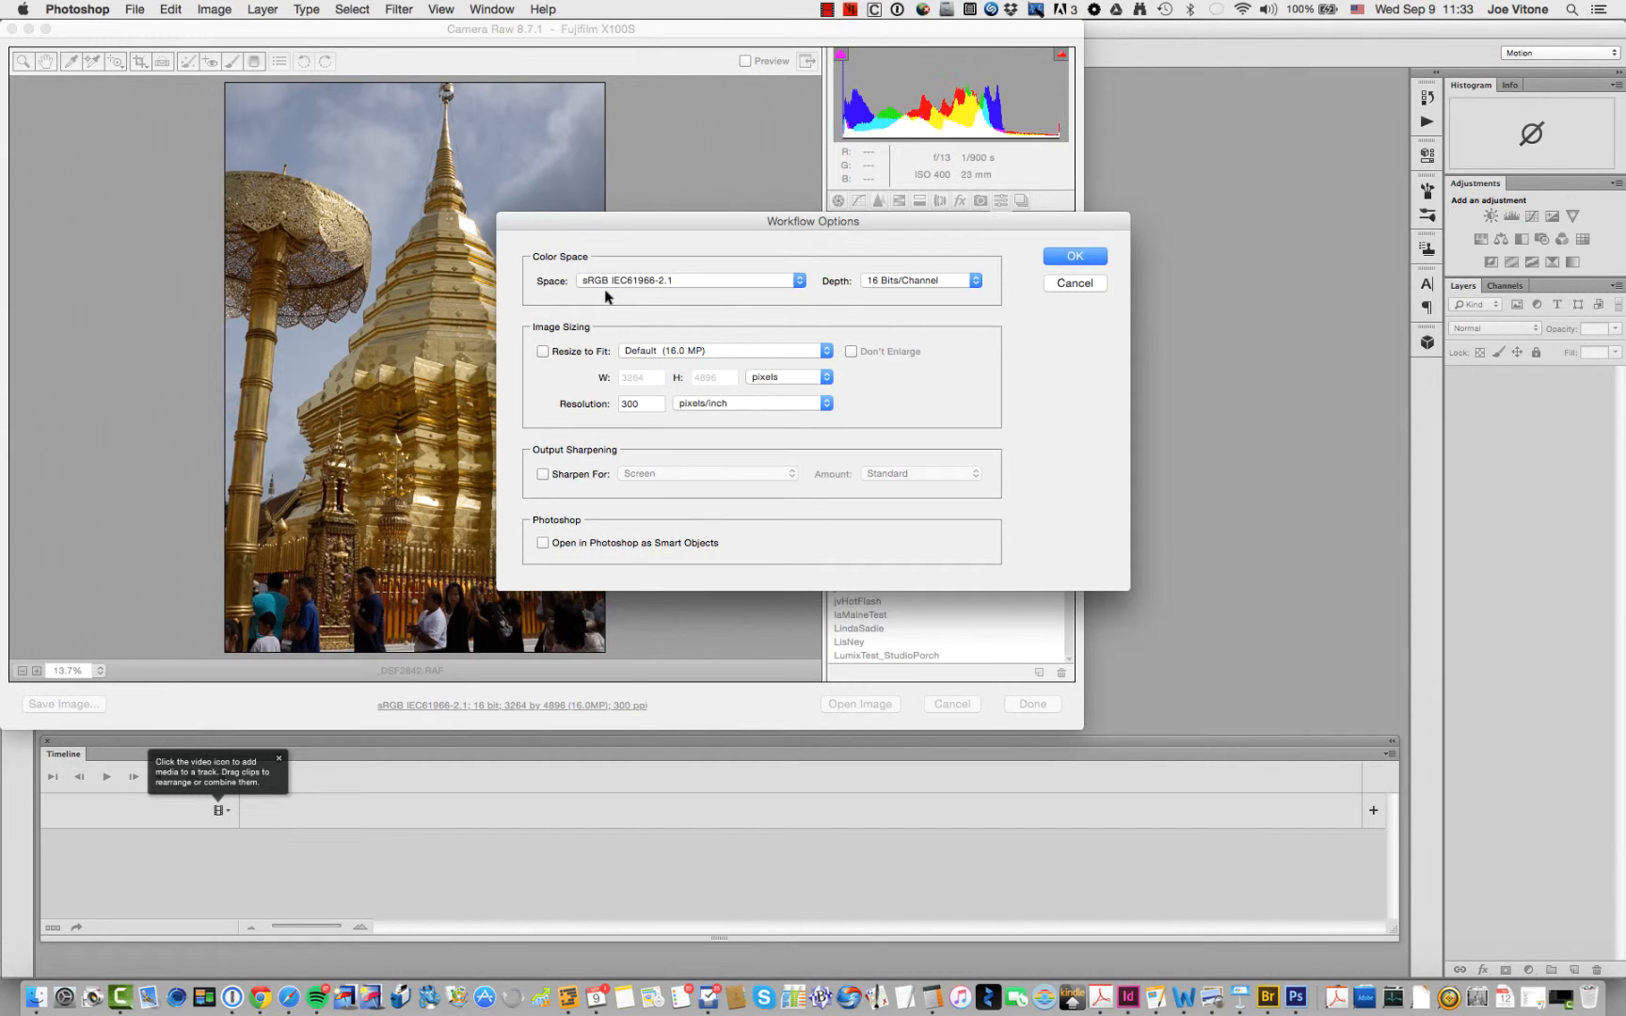
left_click(901, 284)
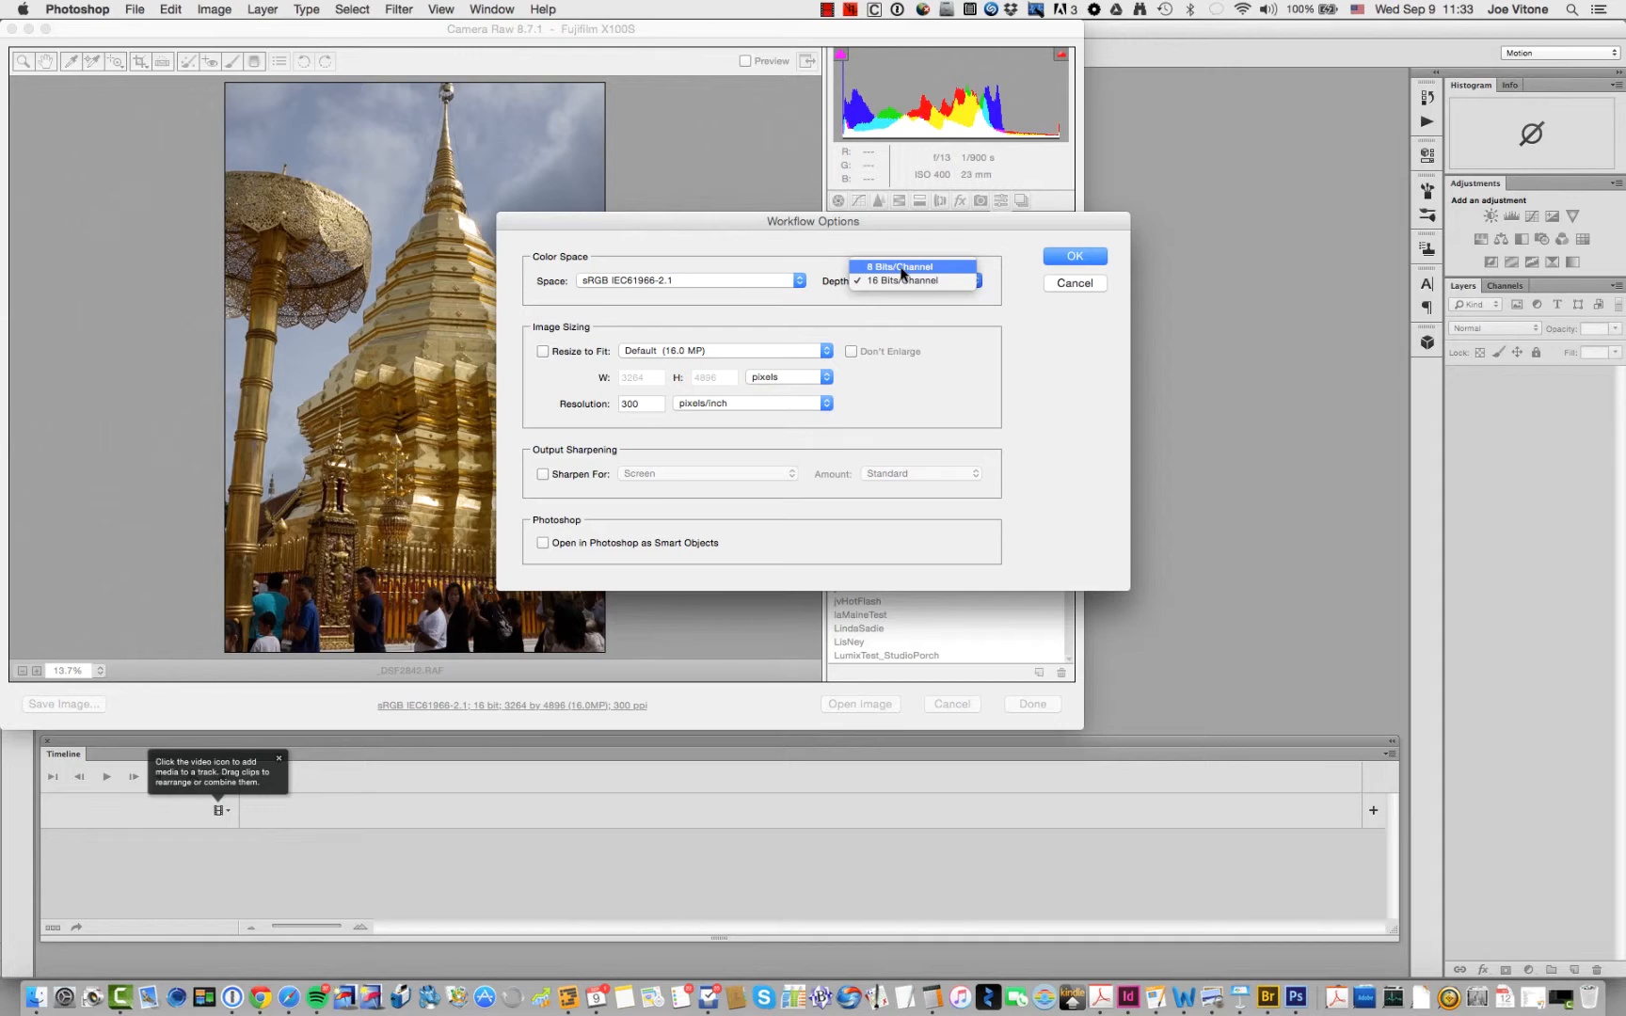
left_click(901, 269)
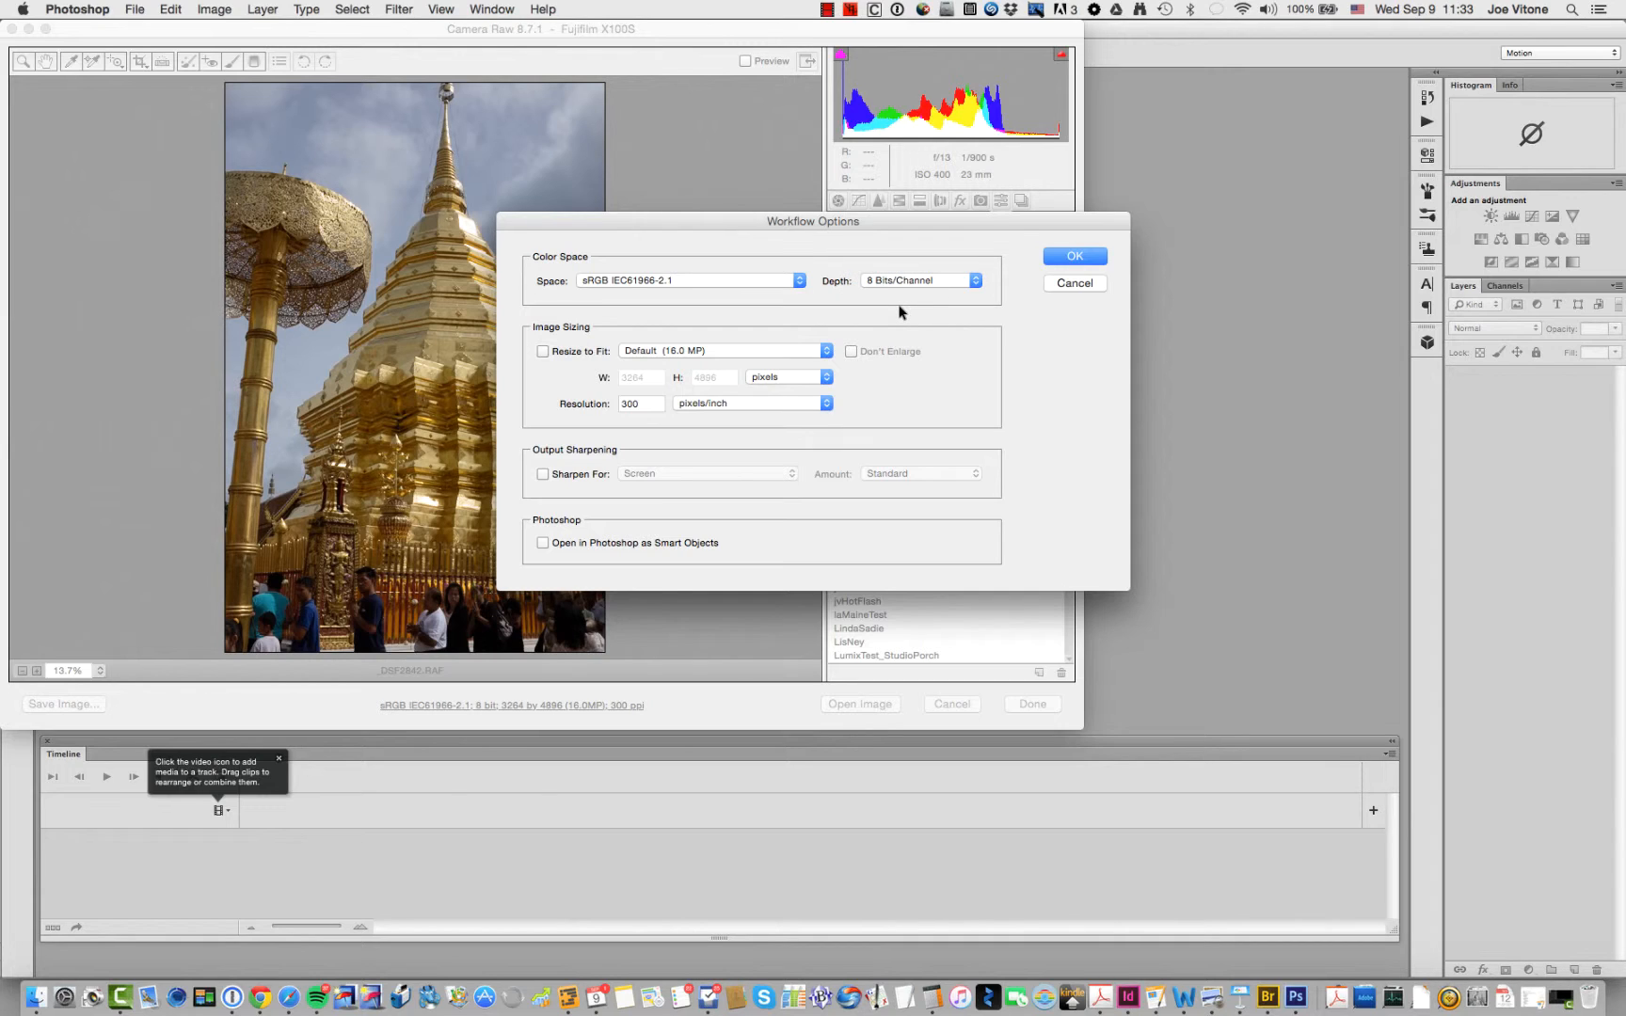
- Enable Resize to Fit with a width and height of 1000 pixels, set the resolution to 72 pixels/inch, and apply the workflow options
left_click(543, 352)
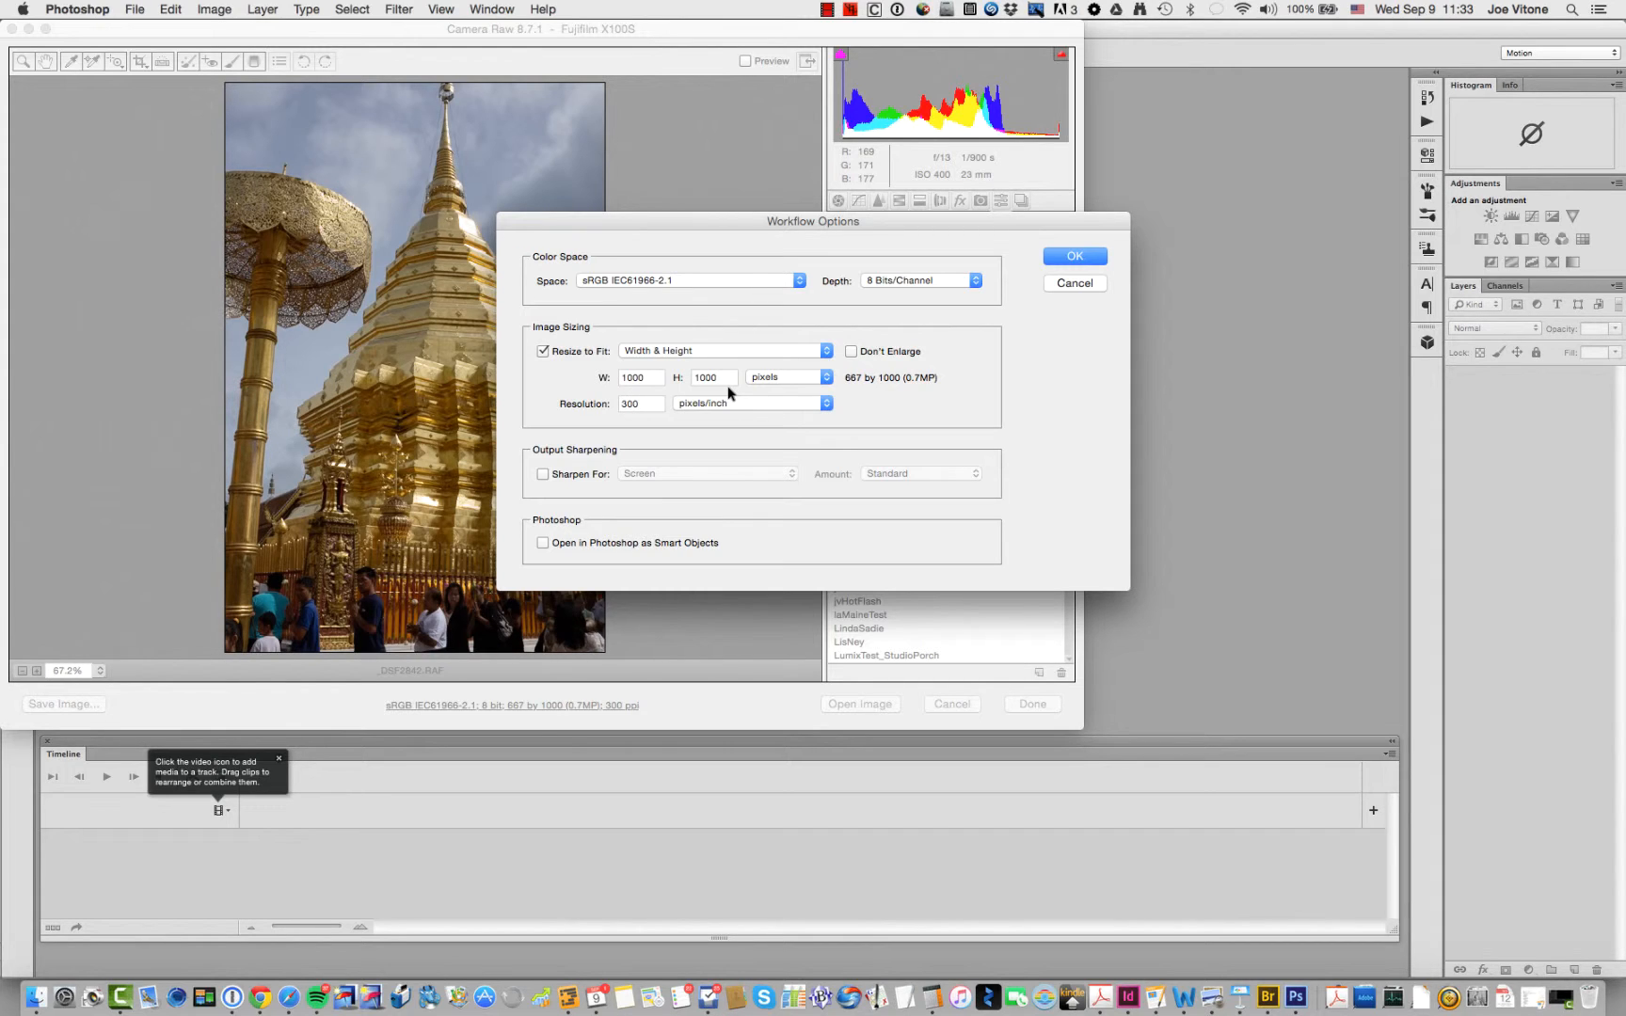
double_click(639, 405)
type("72")
key("Tab")
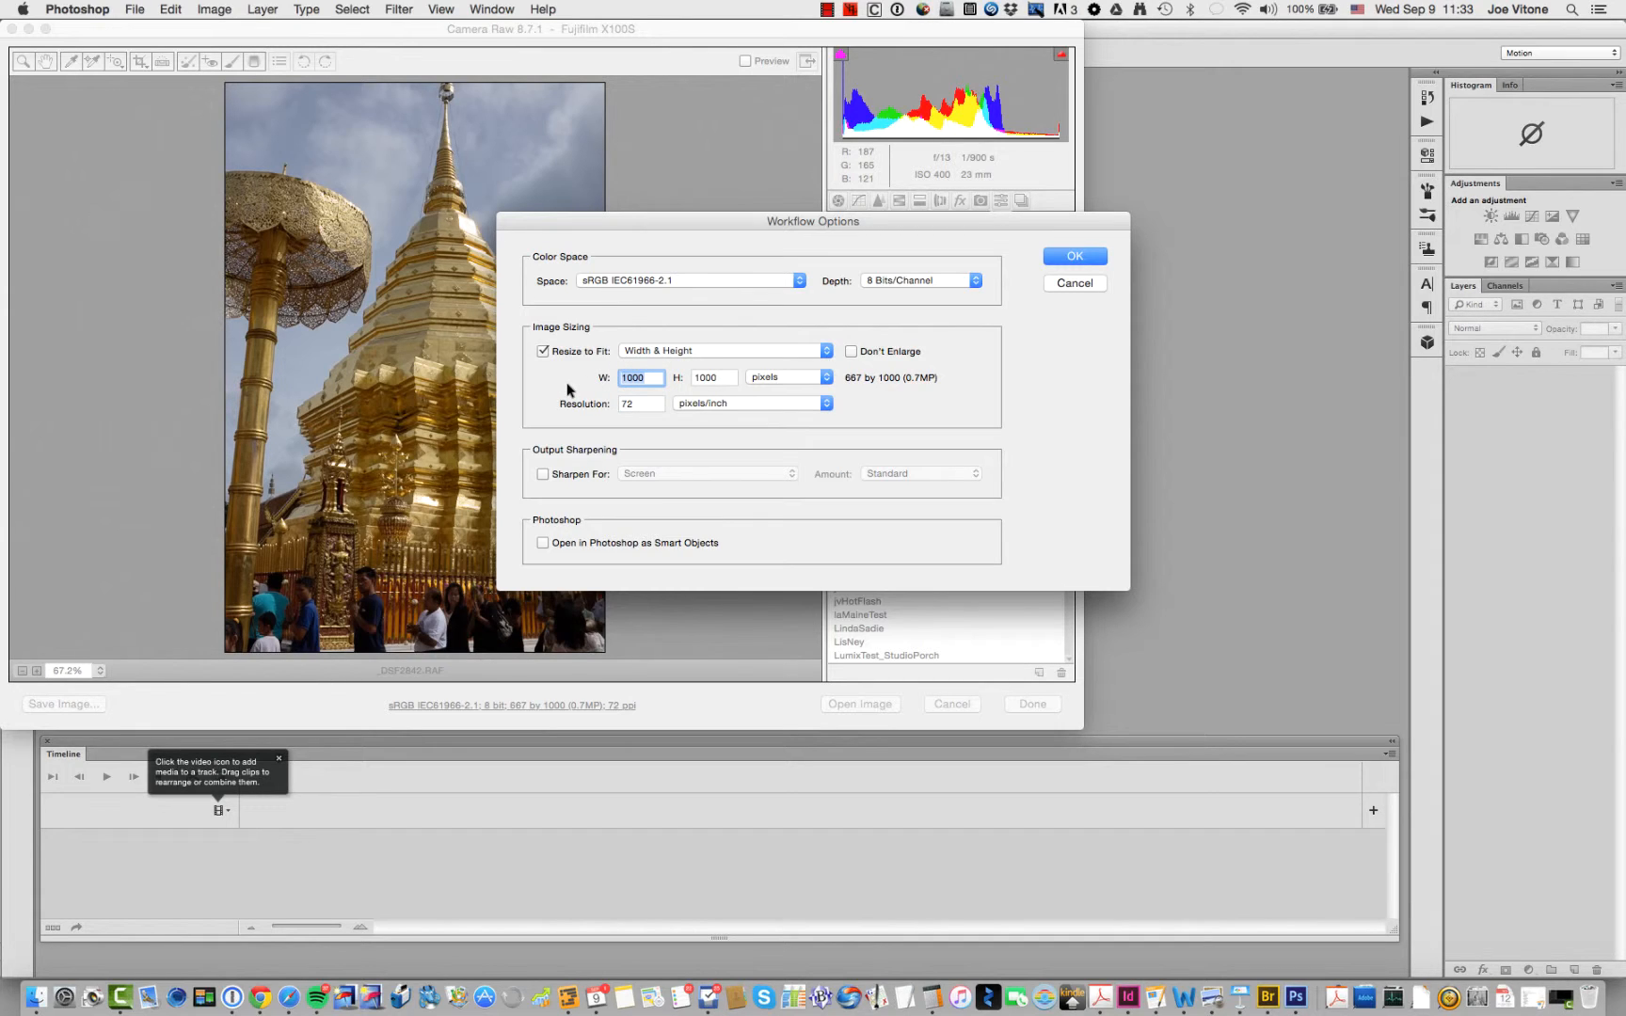
left_click(1075, 257)
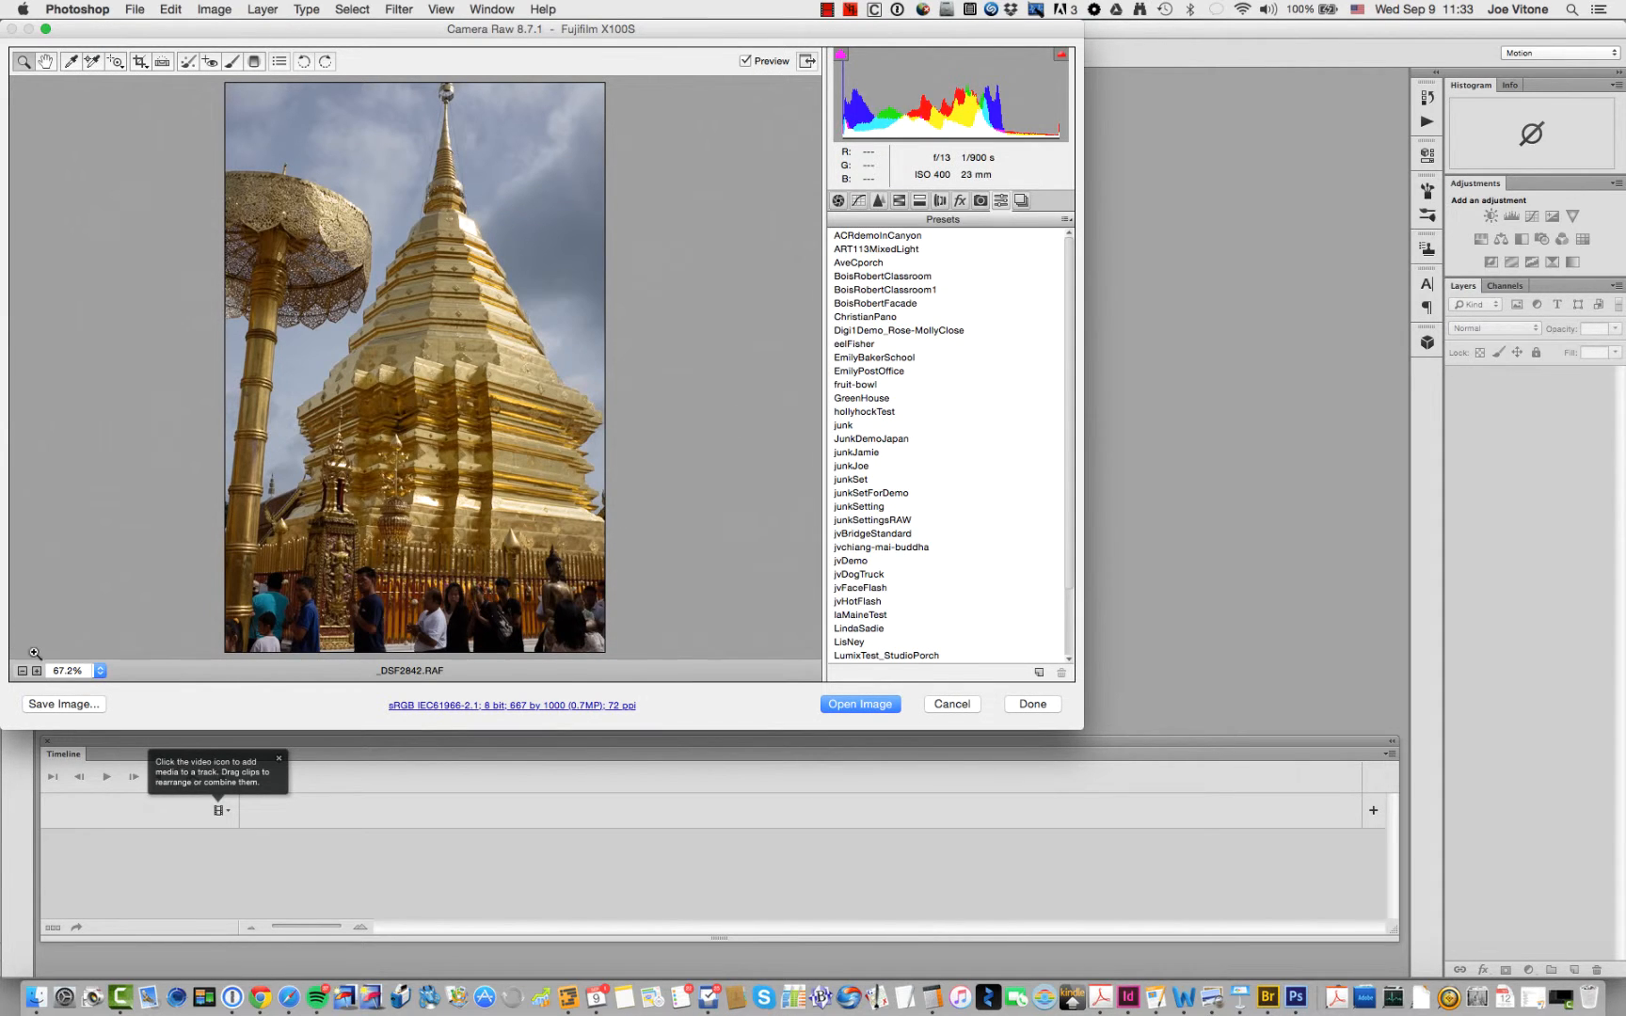
- Save the image in JPEG format with the .jpg extension, using the jpeg subfolder of gestalt as the destination
left_click(73, 707)
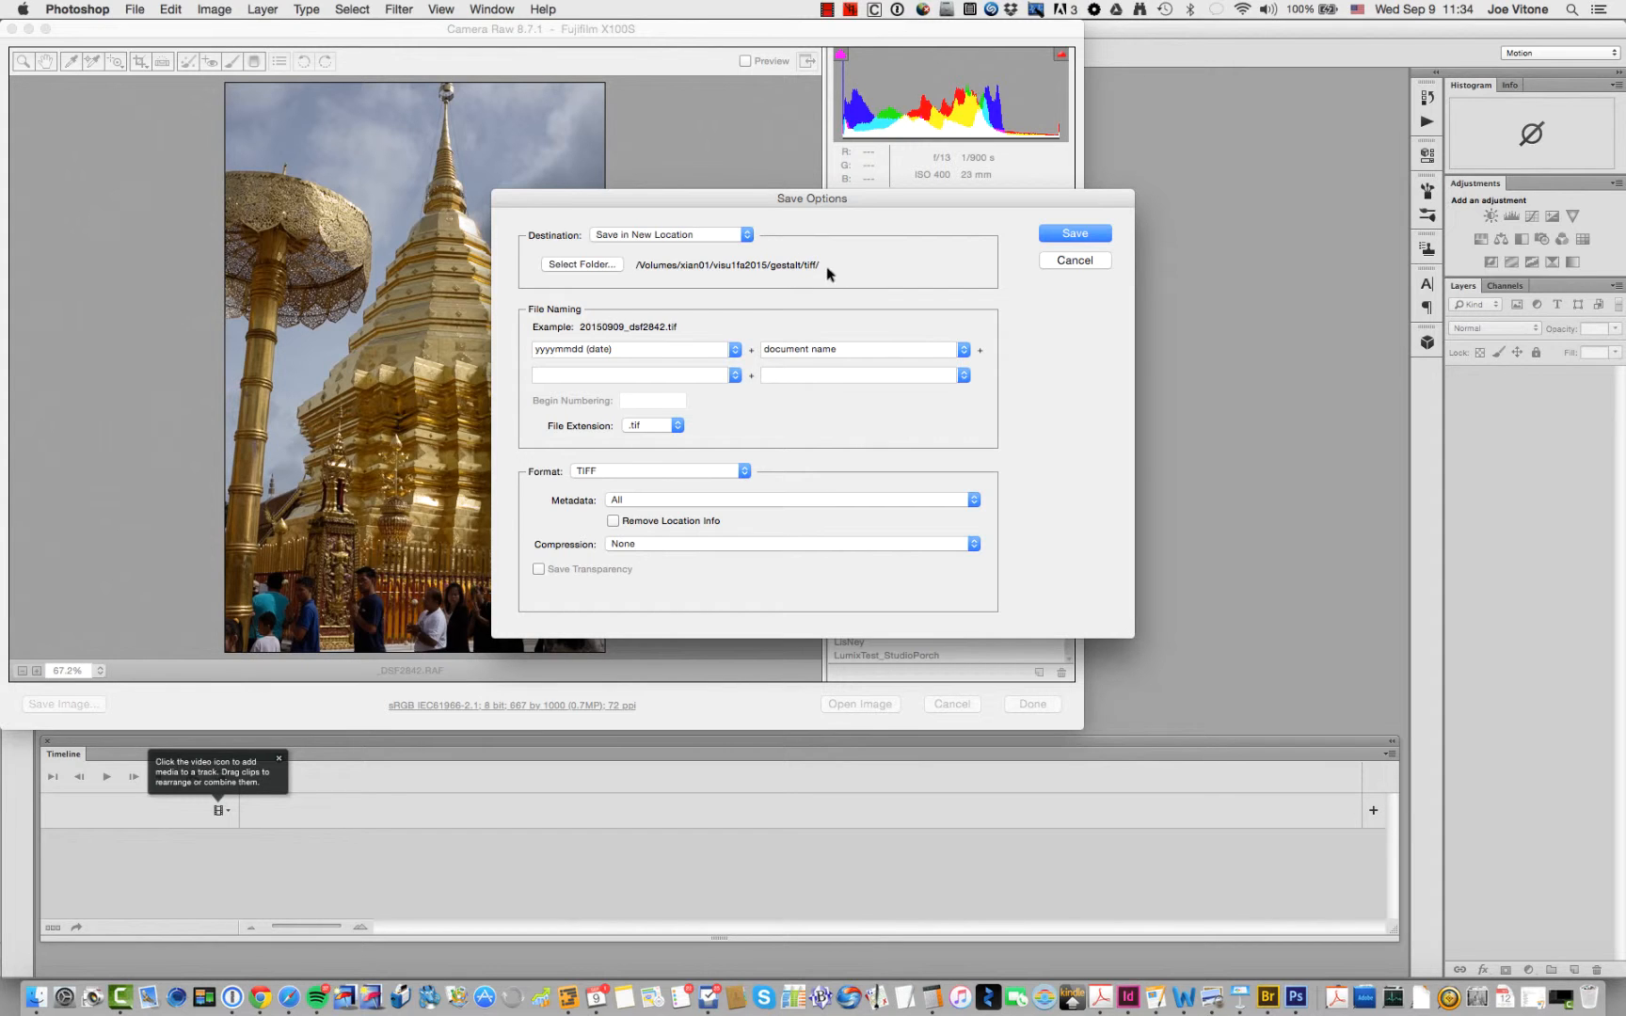
left_click(603, 267)
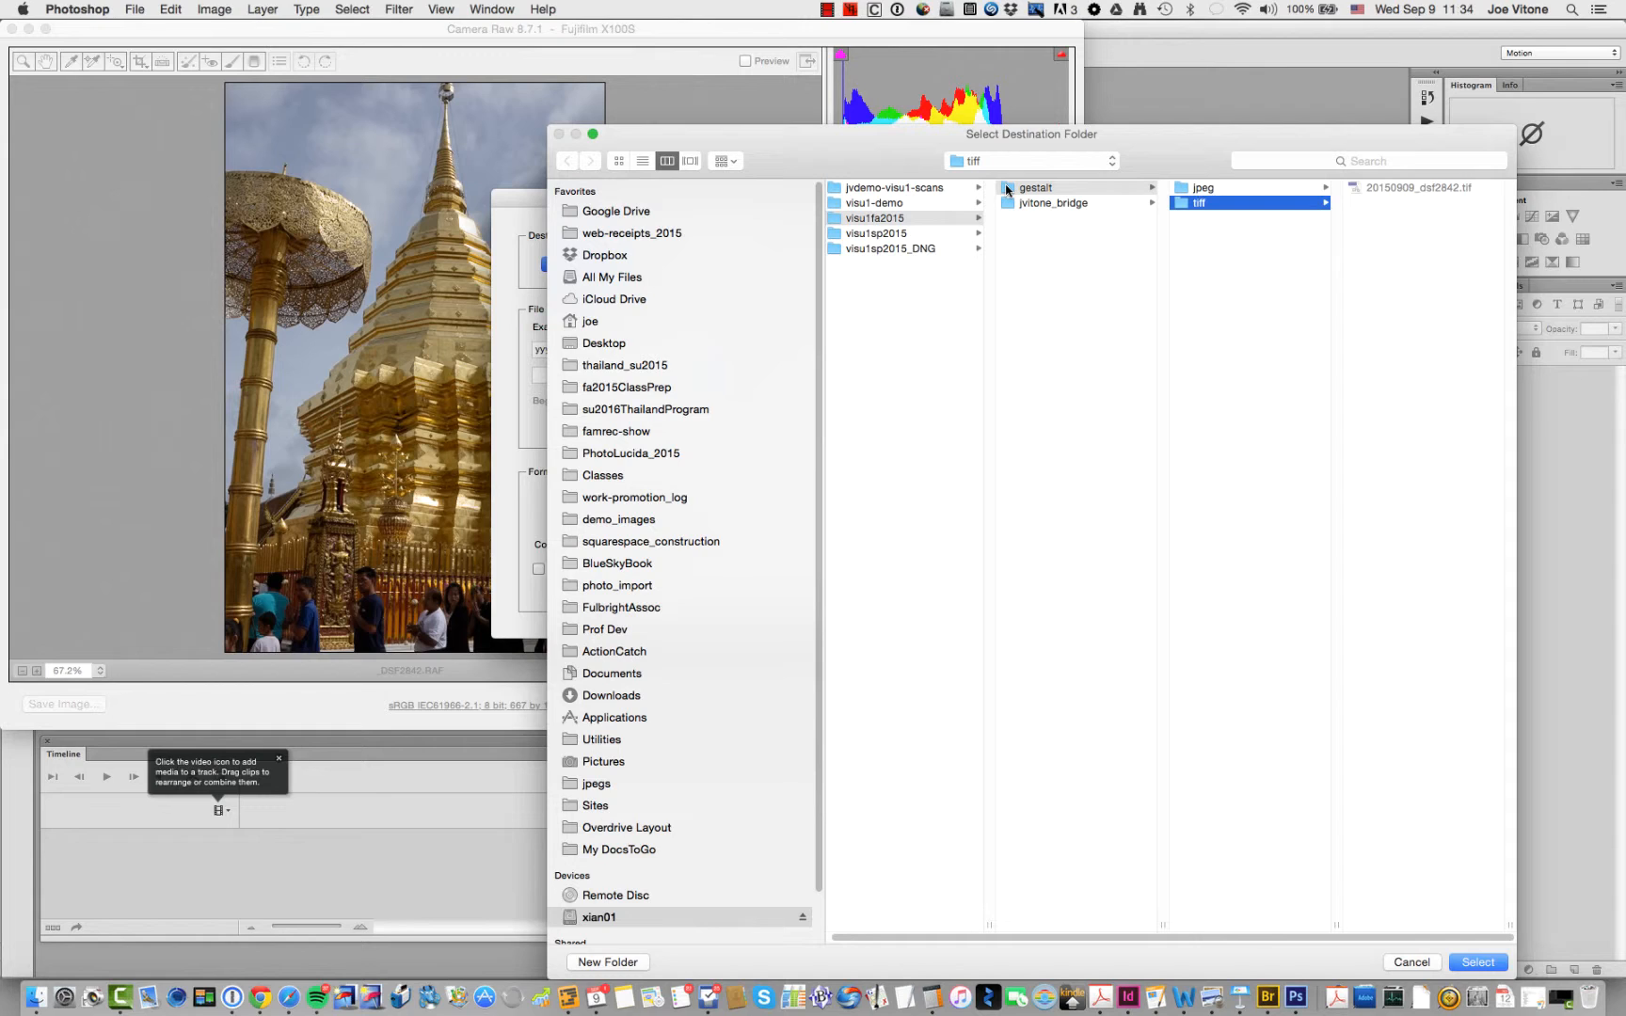
left_click(1180, 189)
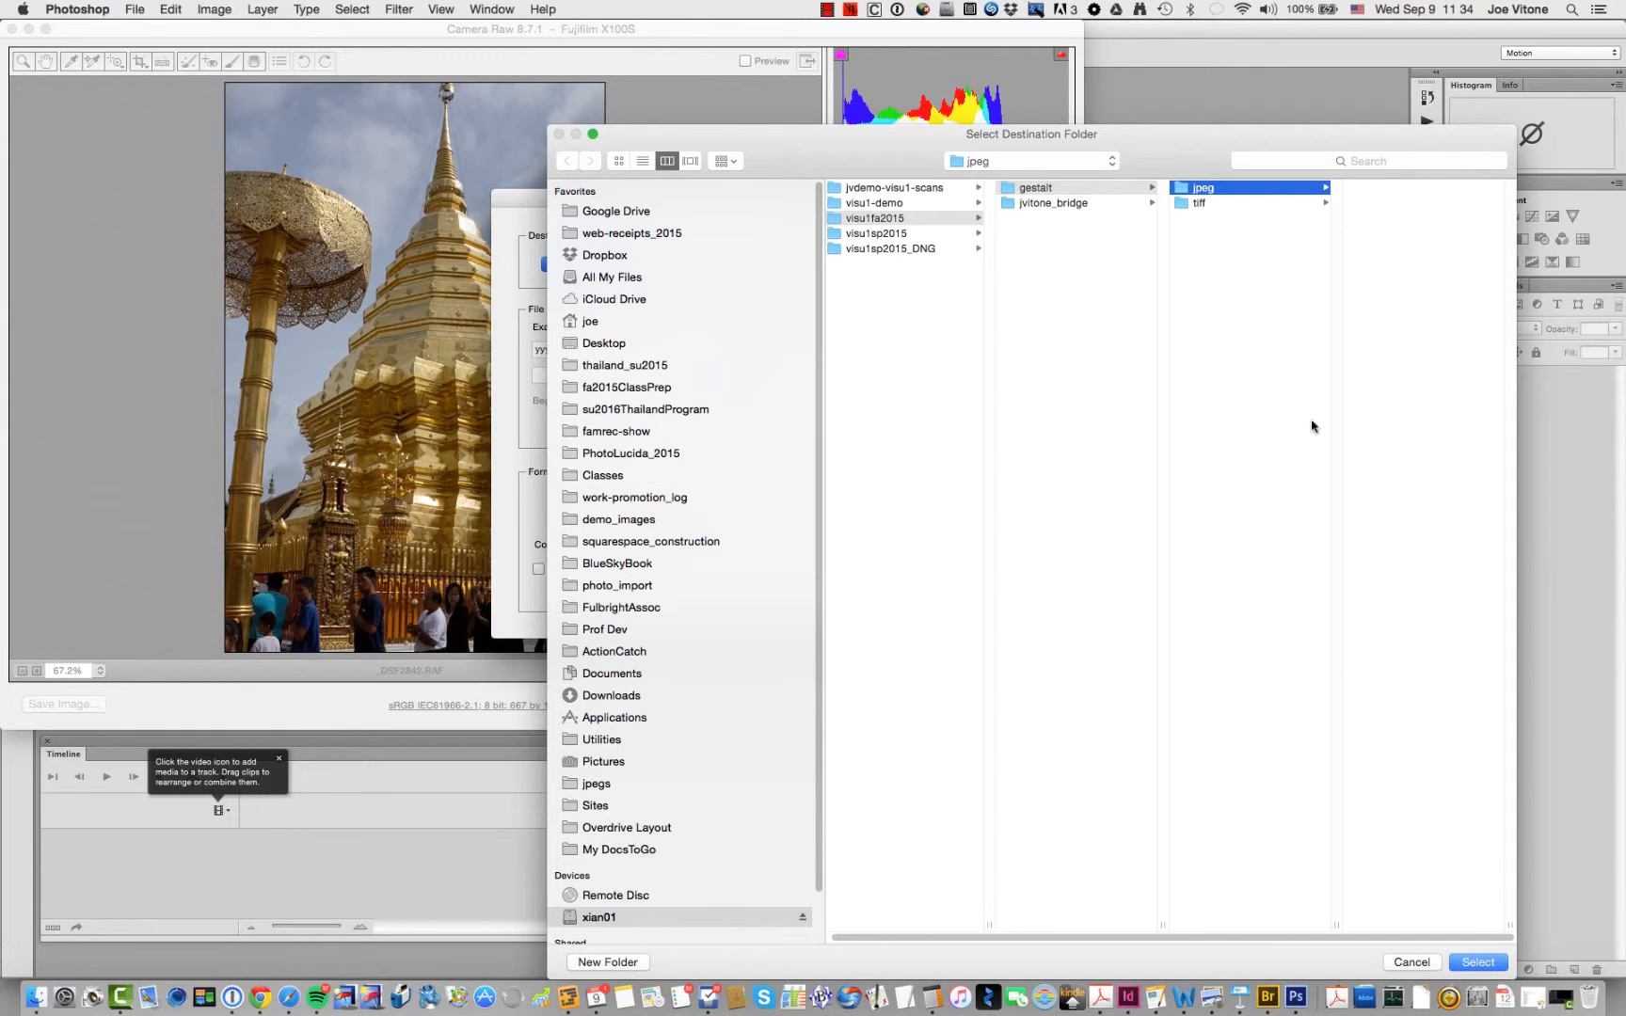
left_click(1477, 962)
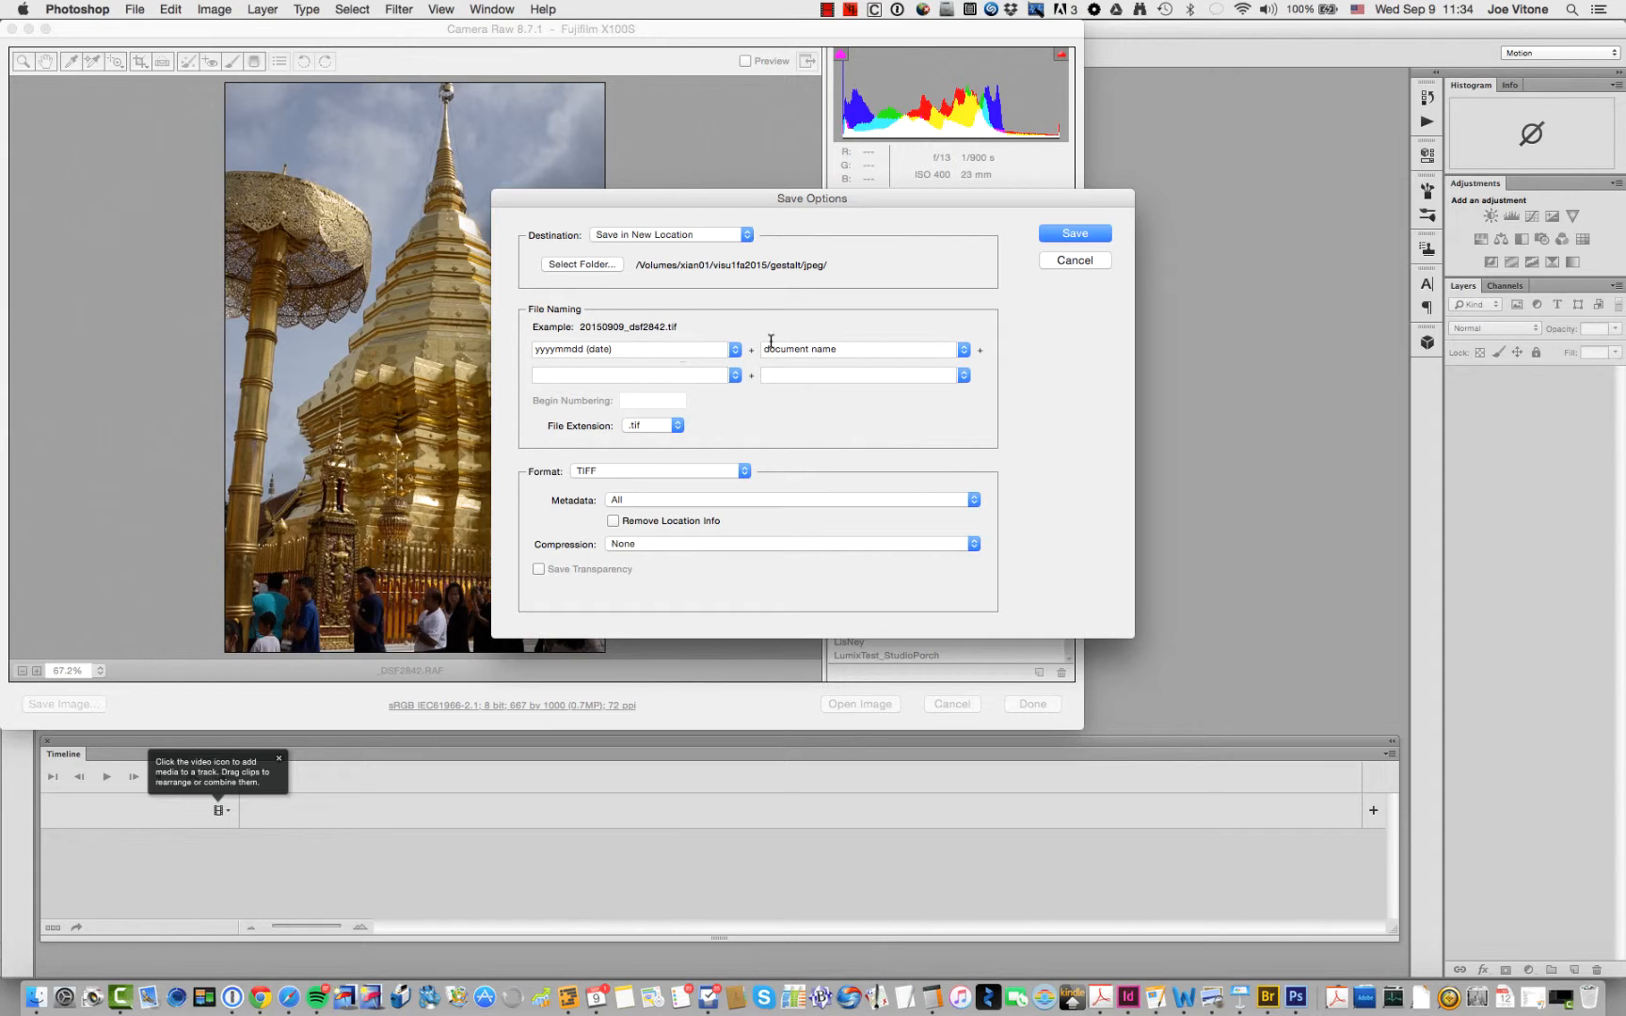
left_click(654, 427)
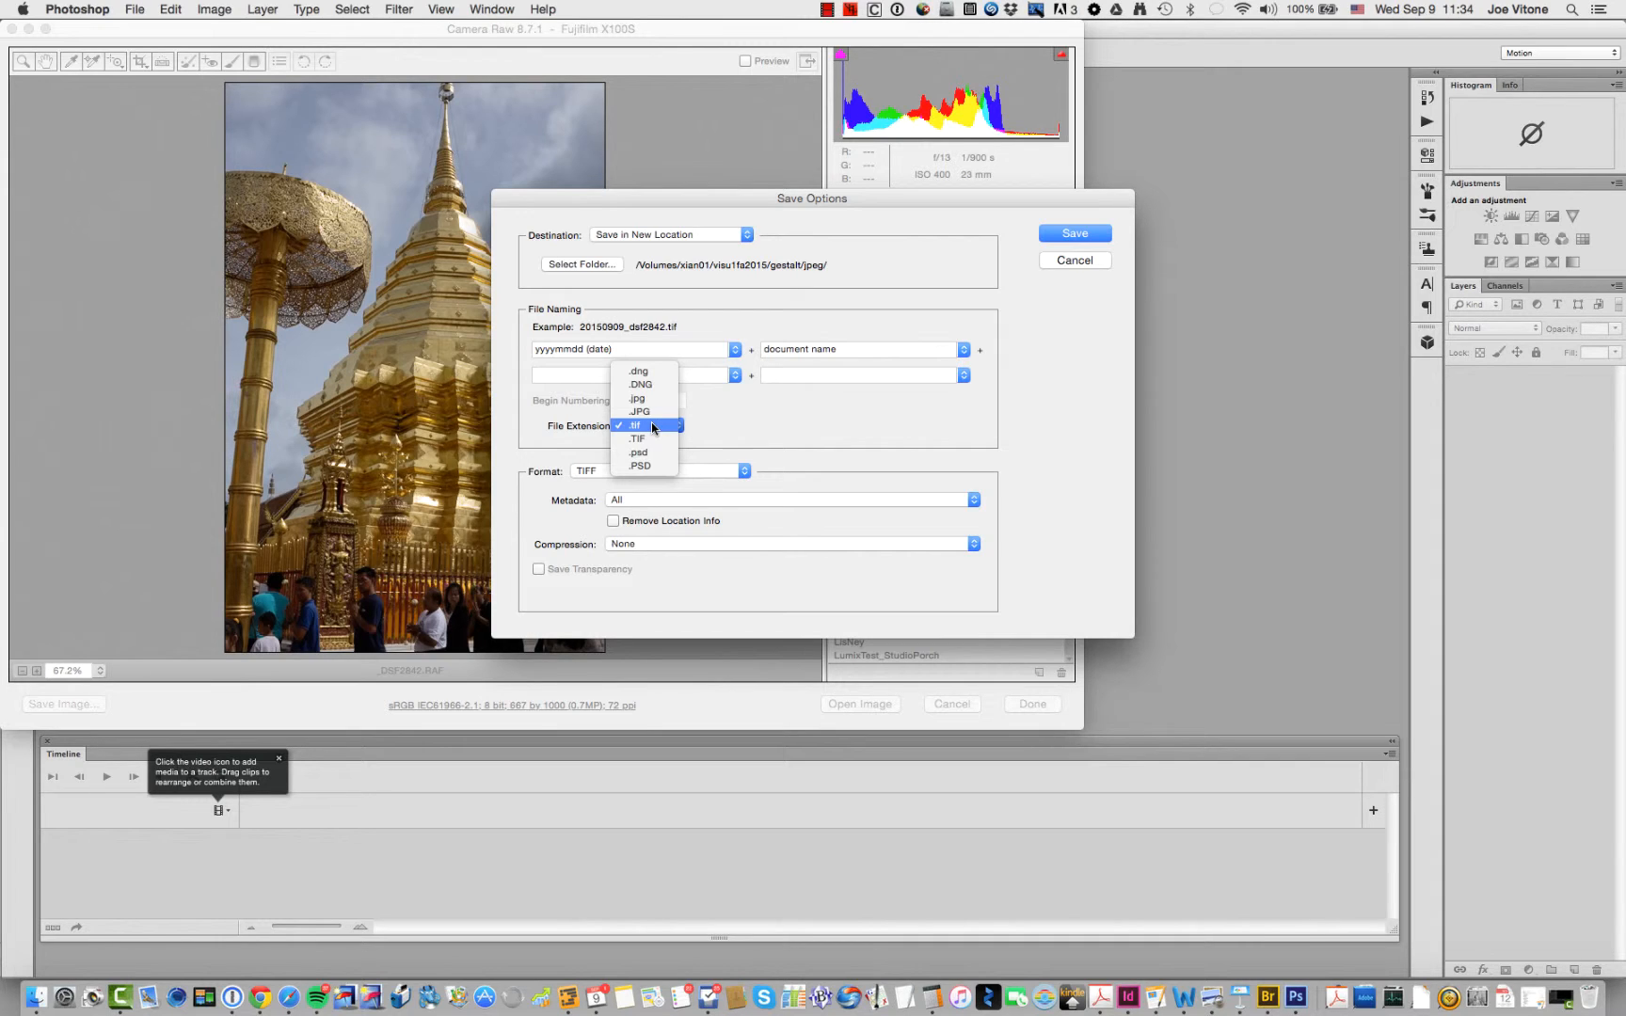
left_click(646, 400)
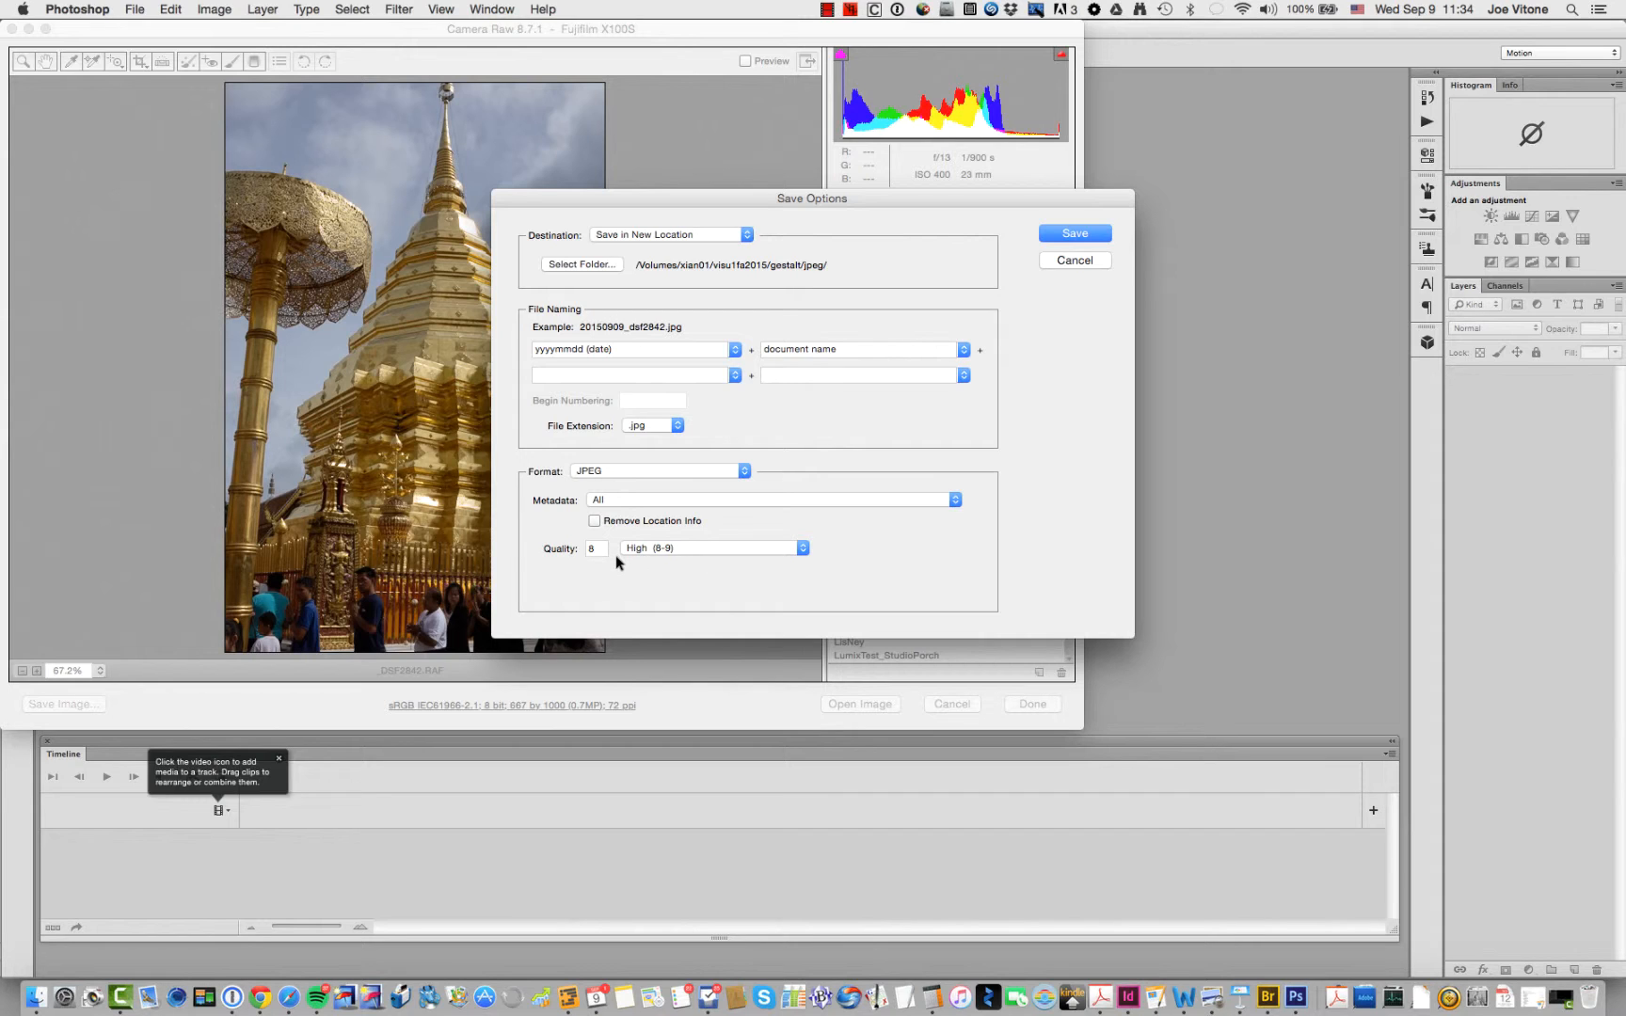
left_click(1059, 236)
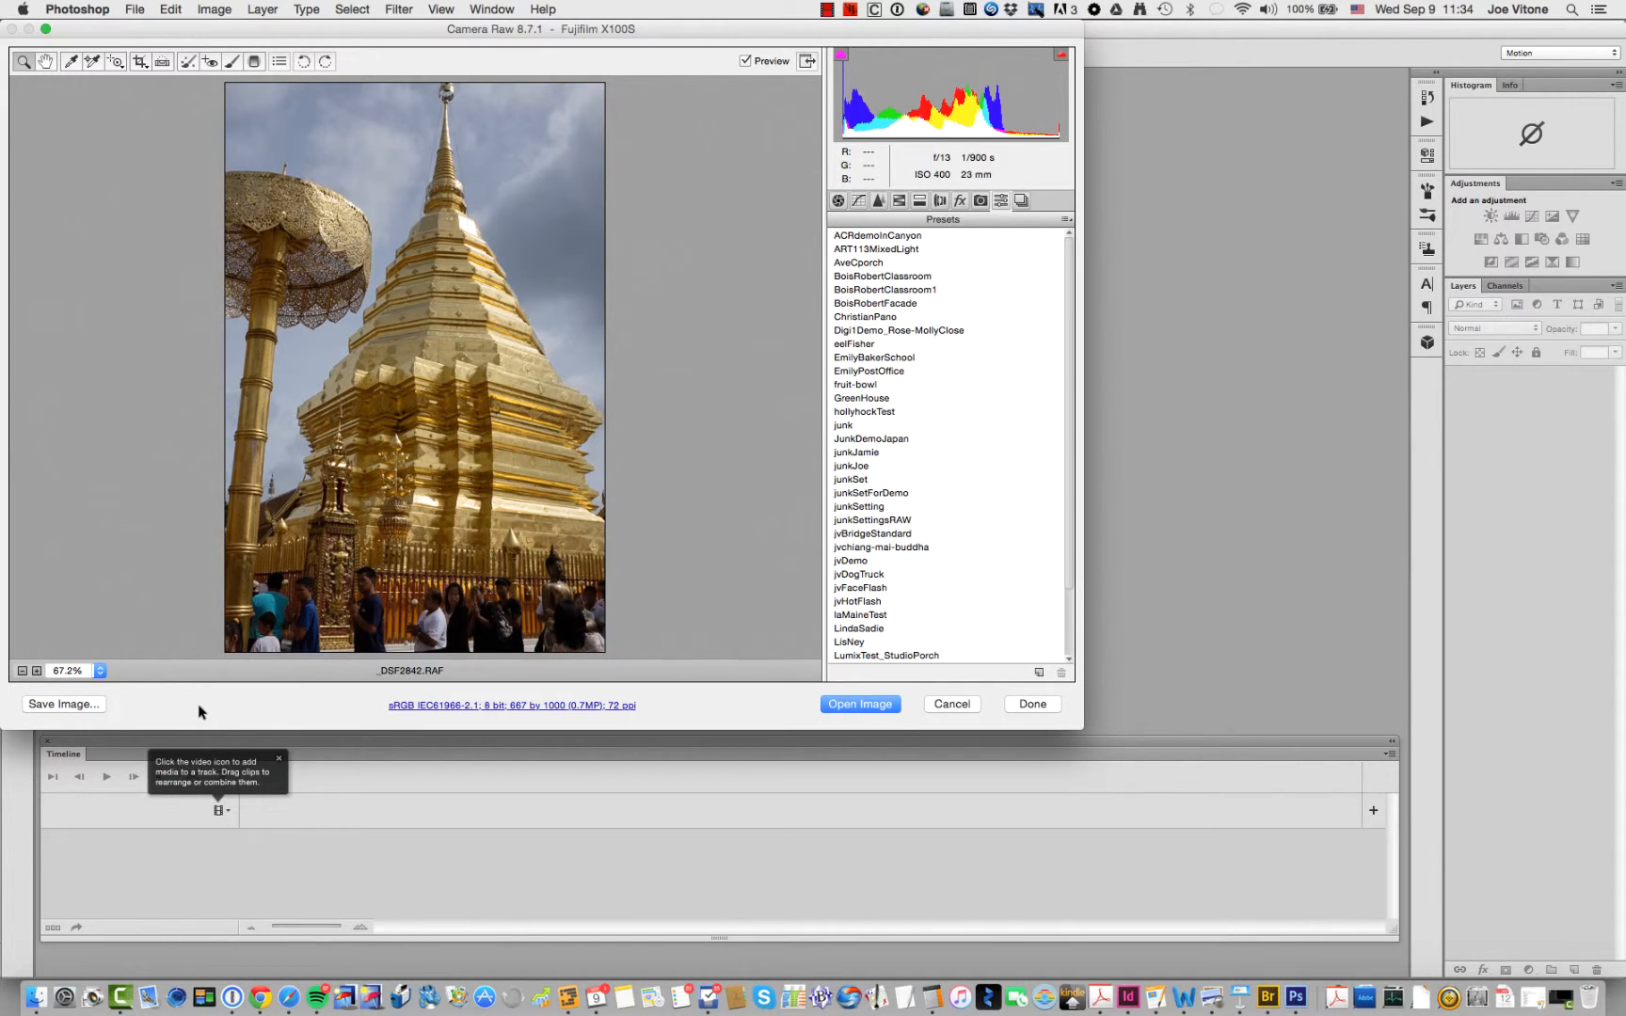
- Switch to Finder and preview 20150909_dsf2842.jpg in the jpeg subfolder of gestalt
key("super+Tab")
key("super+Tab")
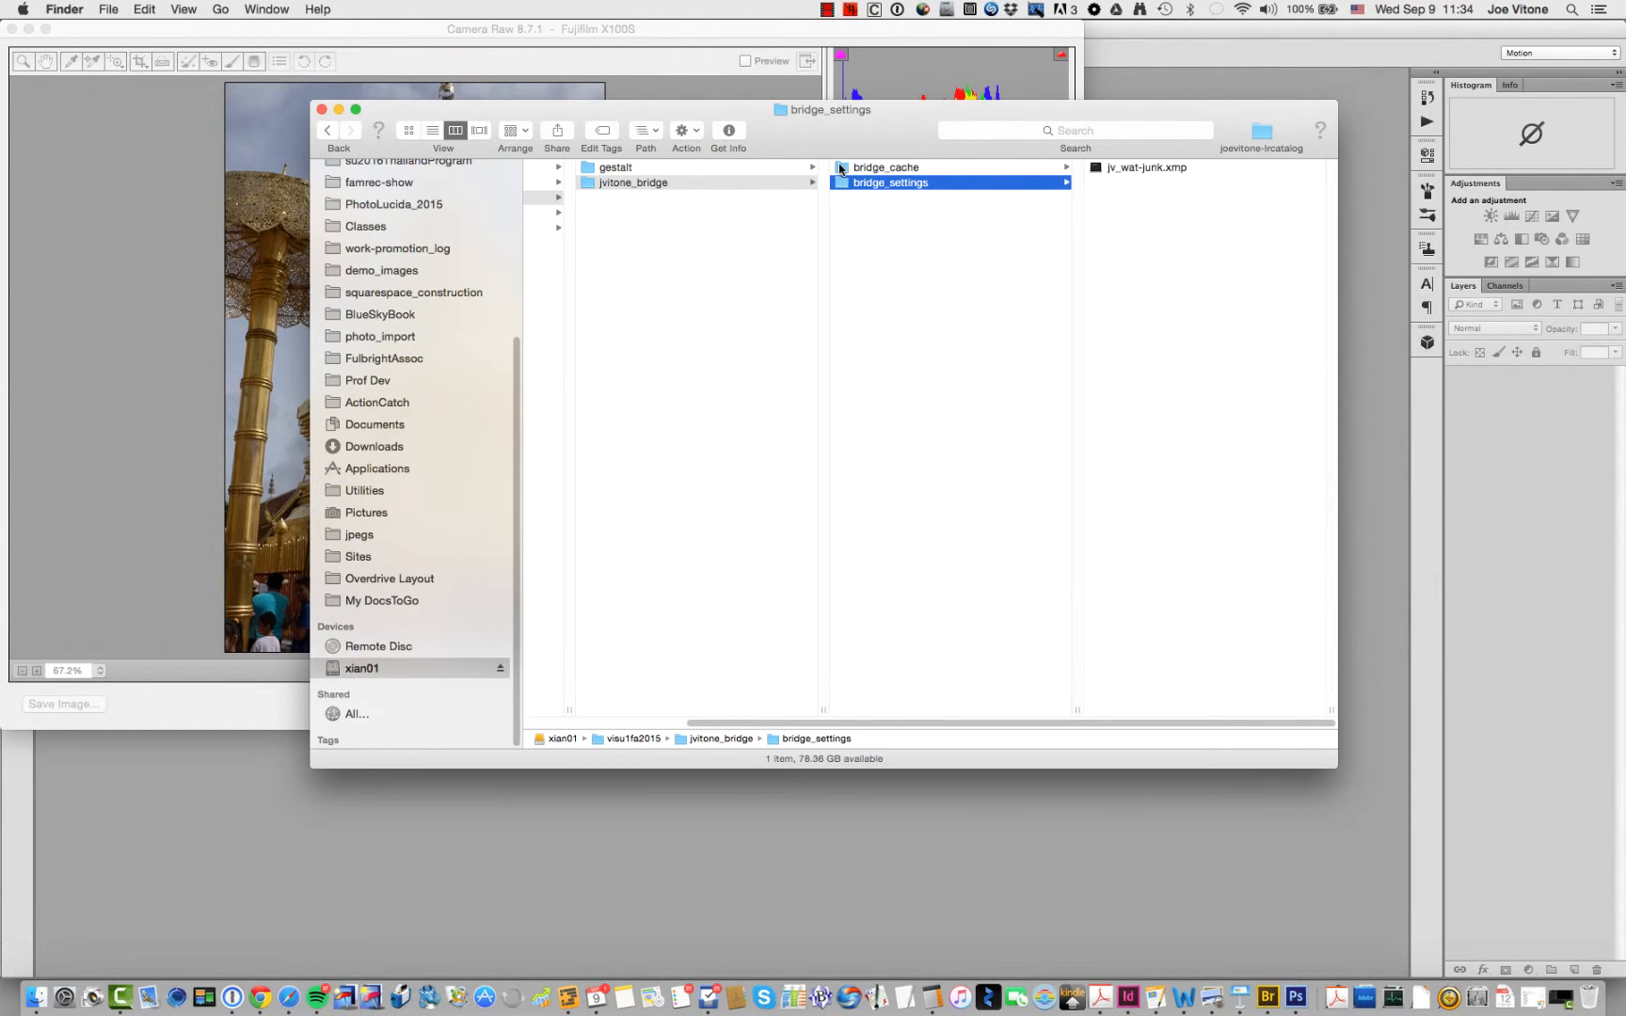
left_click(607, 168)
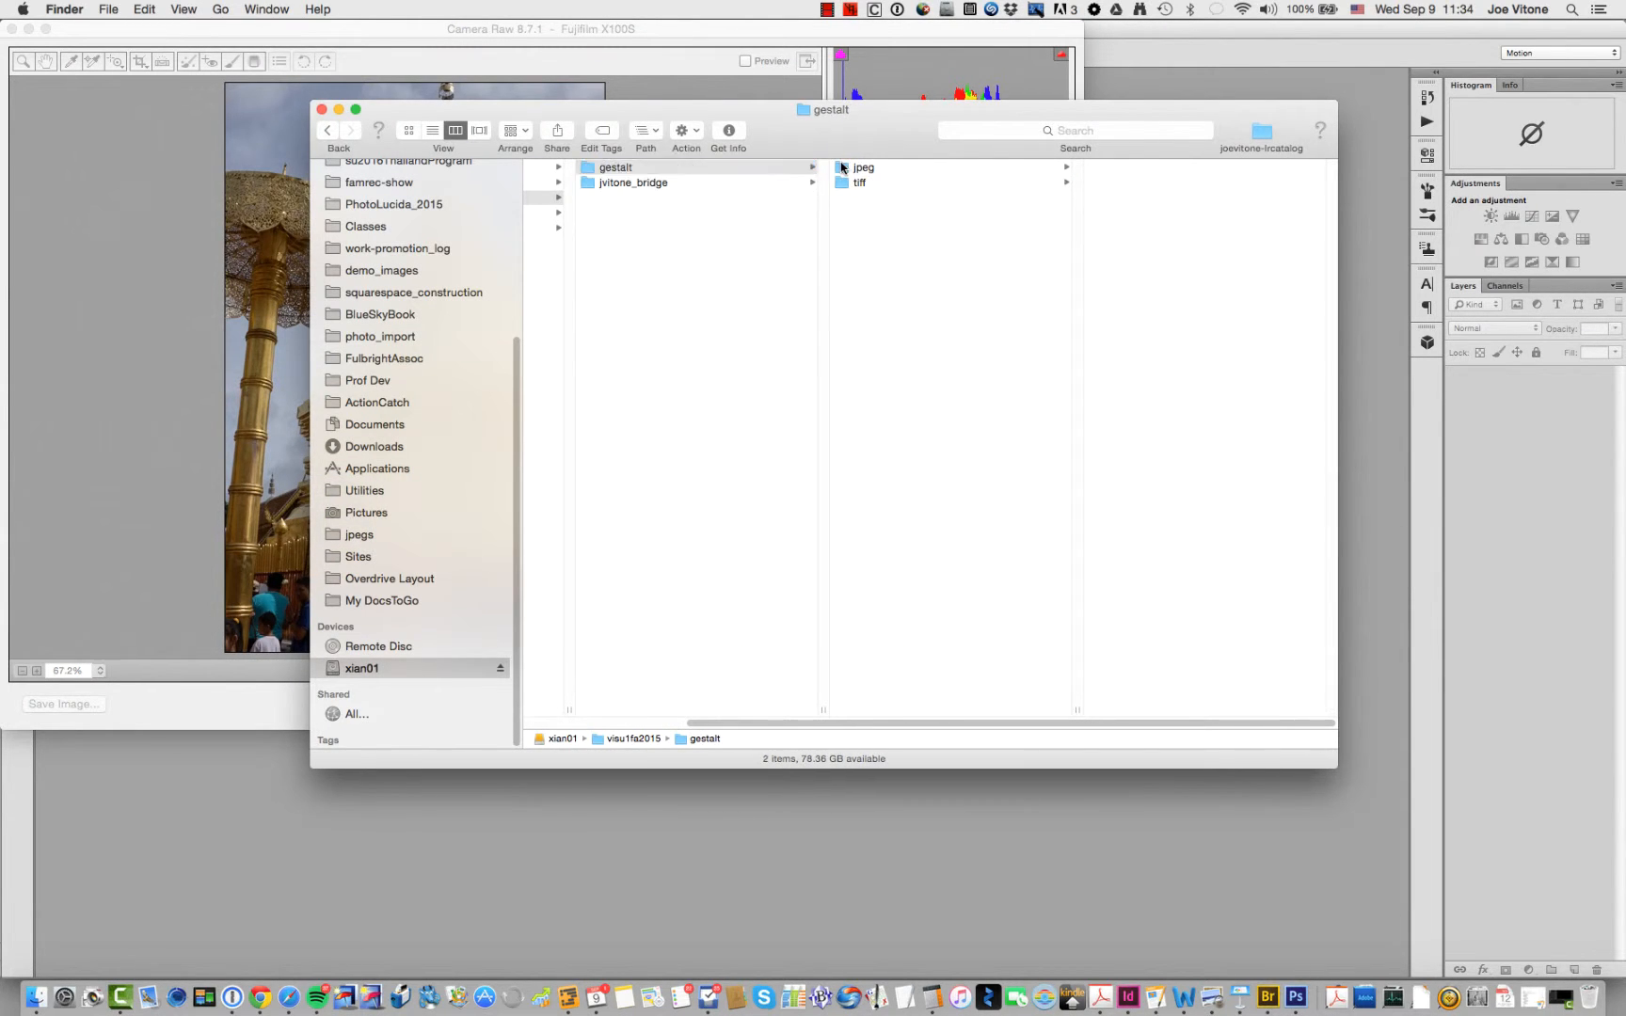
left_click(842, 167)
left_click(1103, 172)
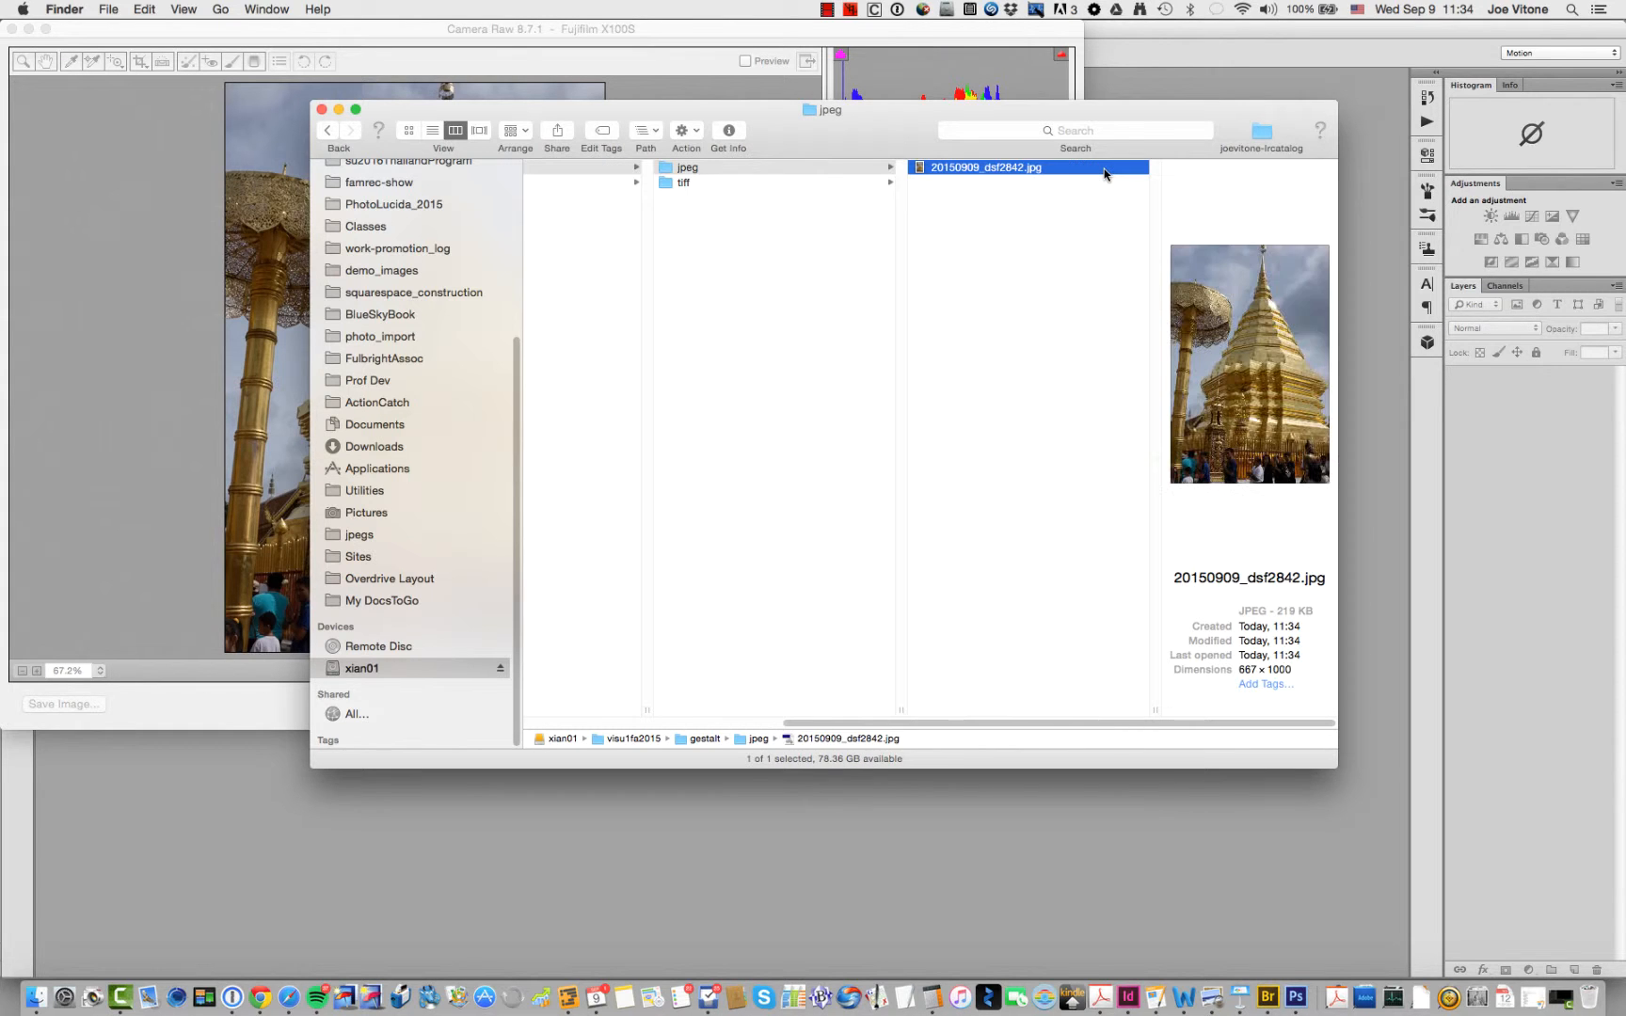
key("space")
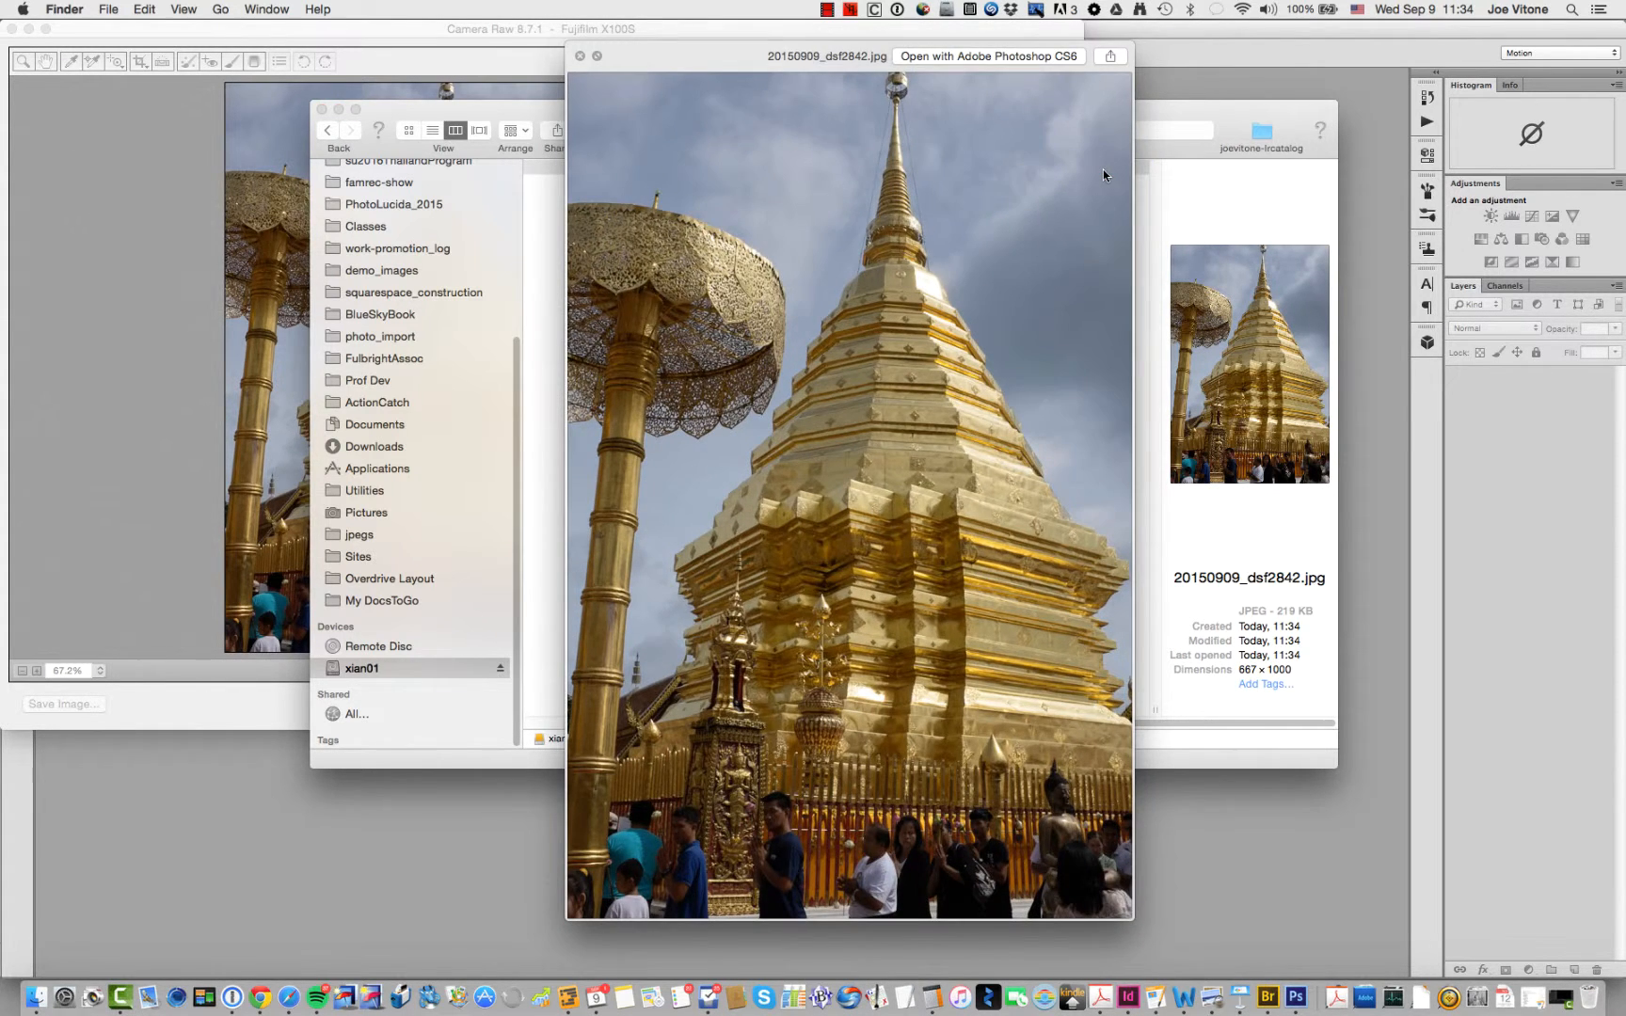
key("space")
- Preview 20150909_dsf2842.tif in the tiff subfolder and compare its file size and dimensions with those of the JPEG version
left_click(670, 182)
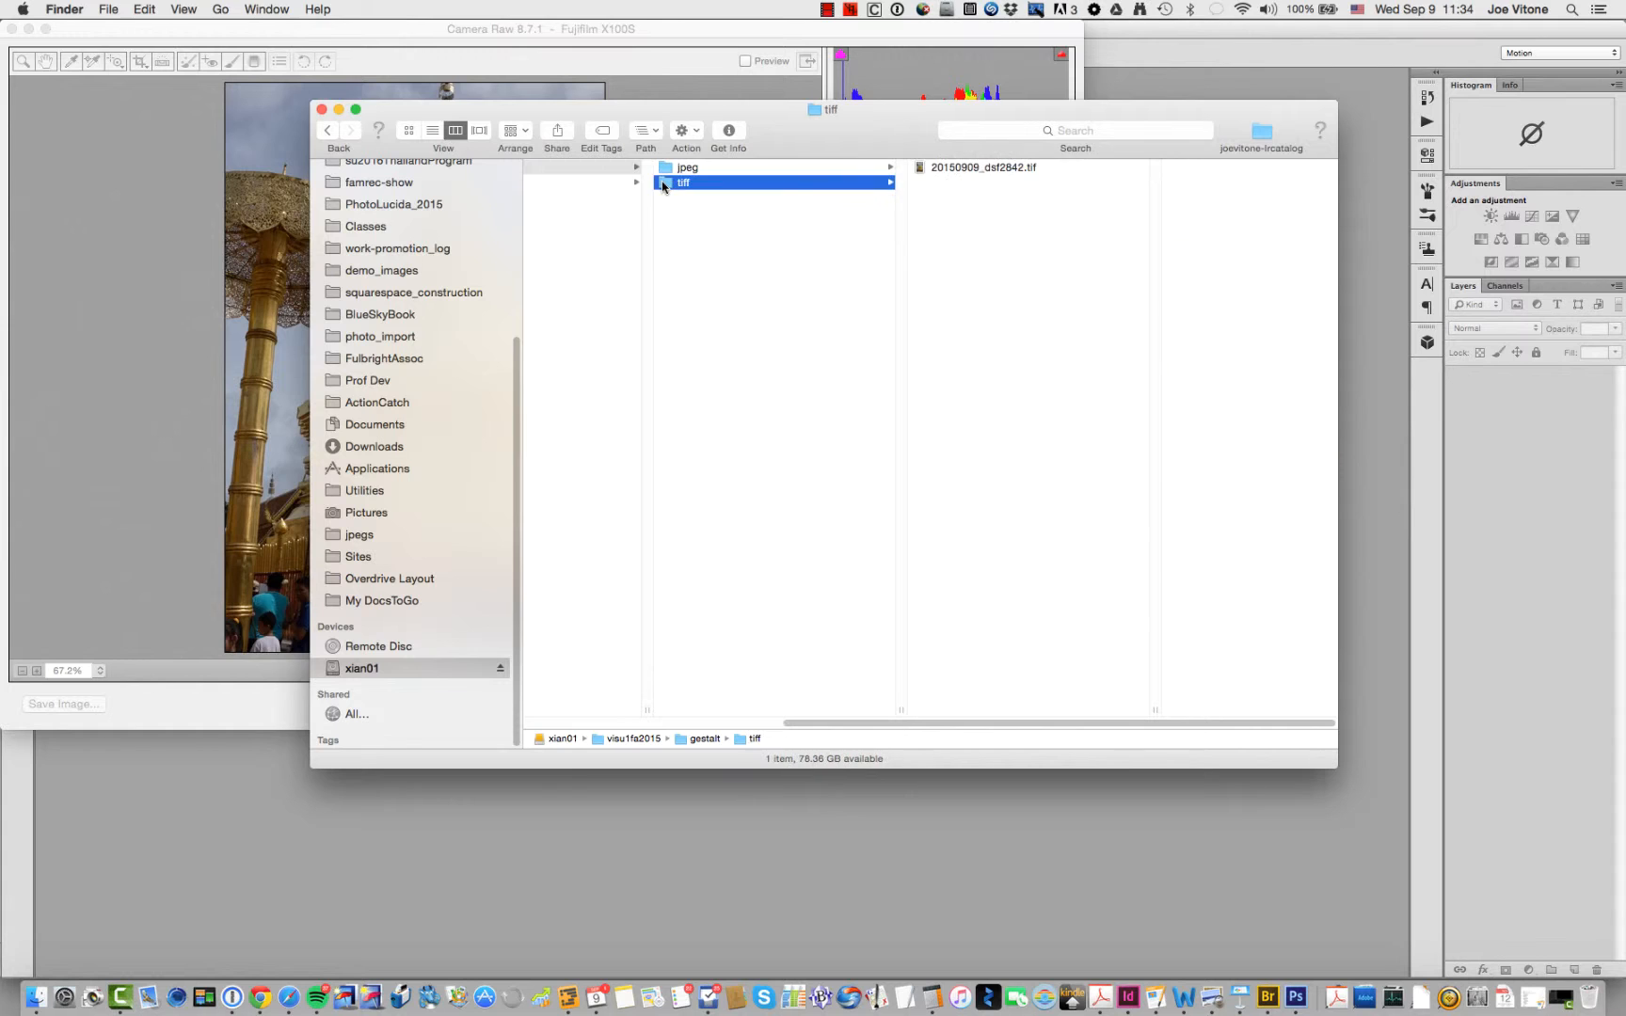
left_click(934, 172)
left_click(935, 171)
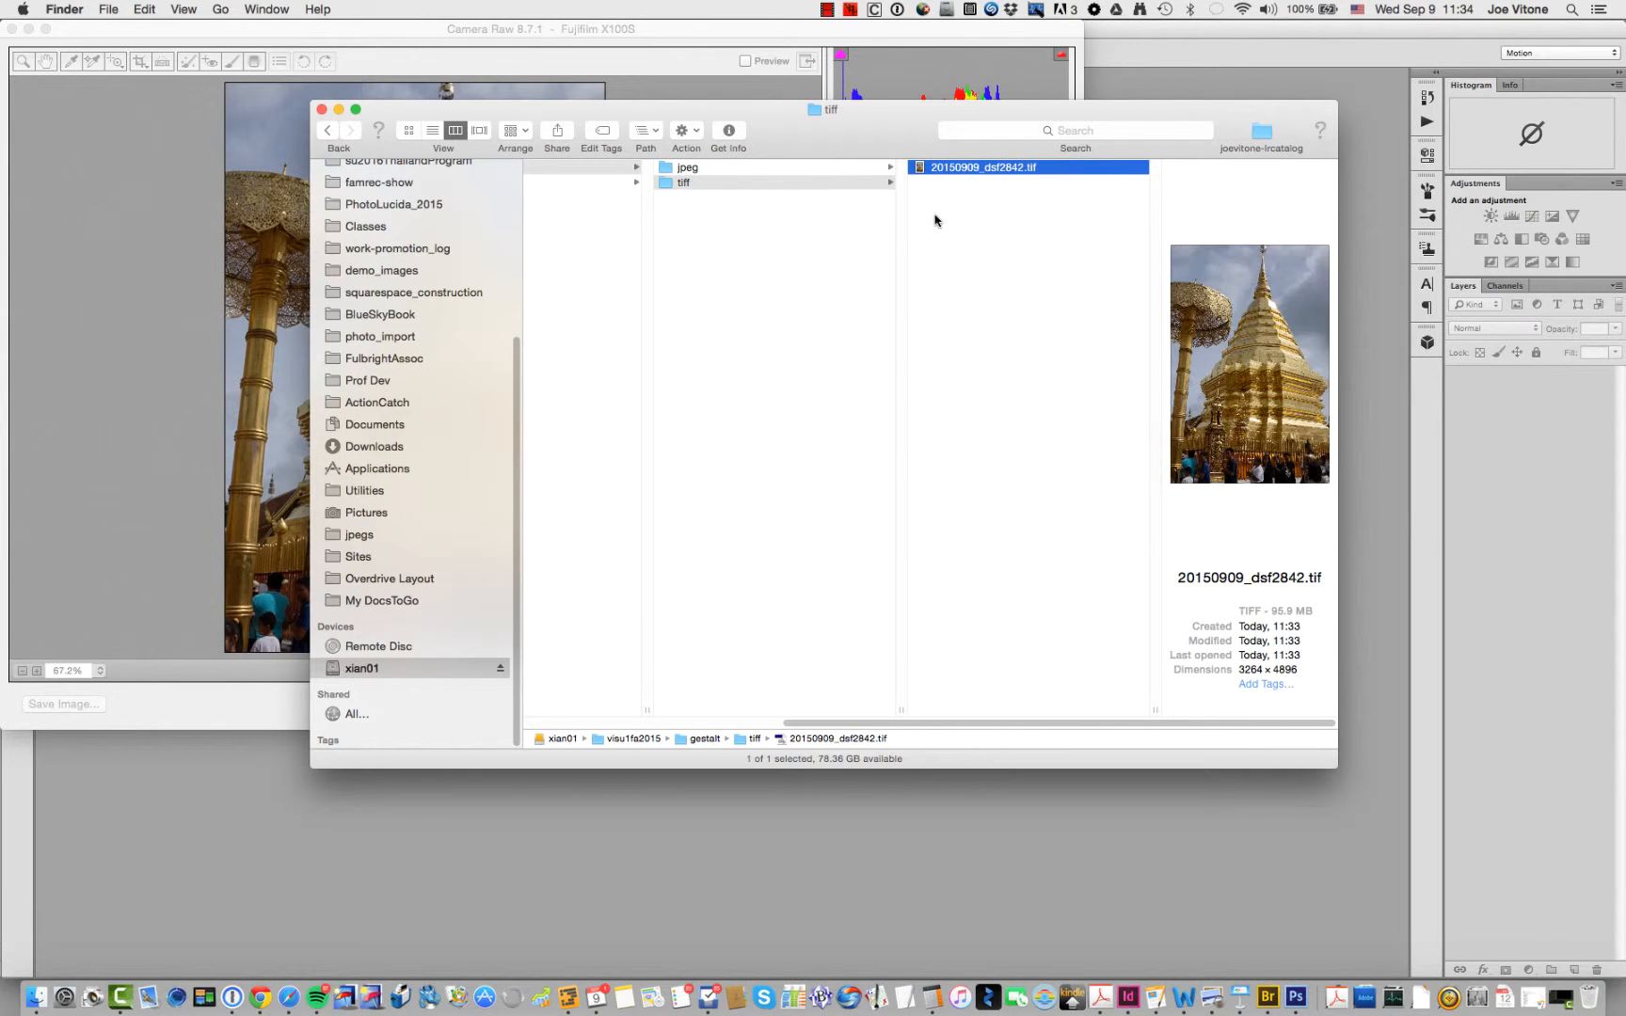
key("space")
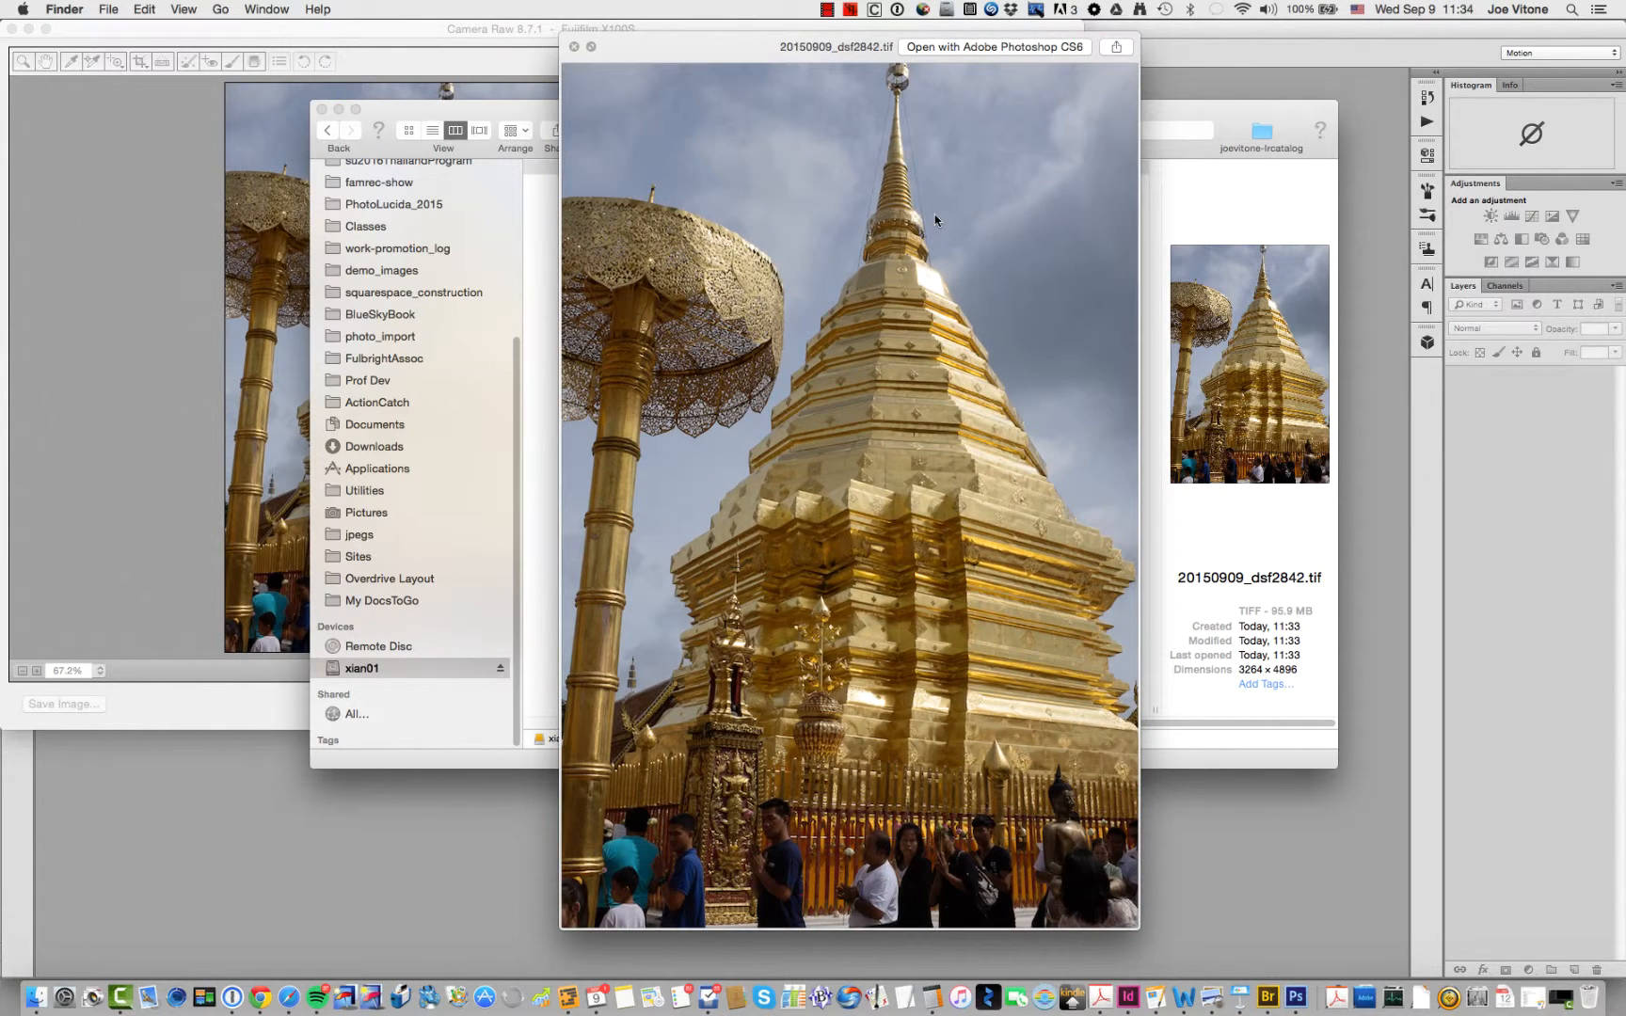
key("space")
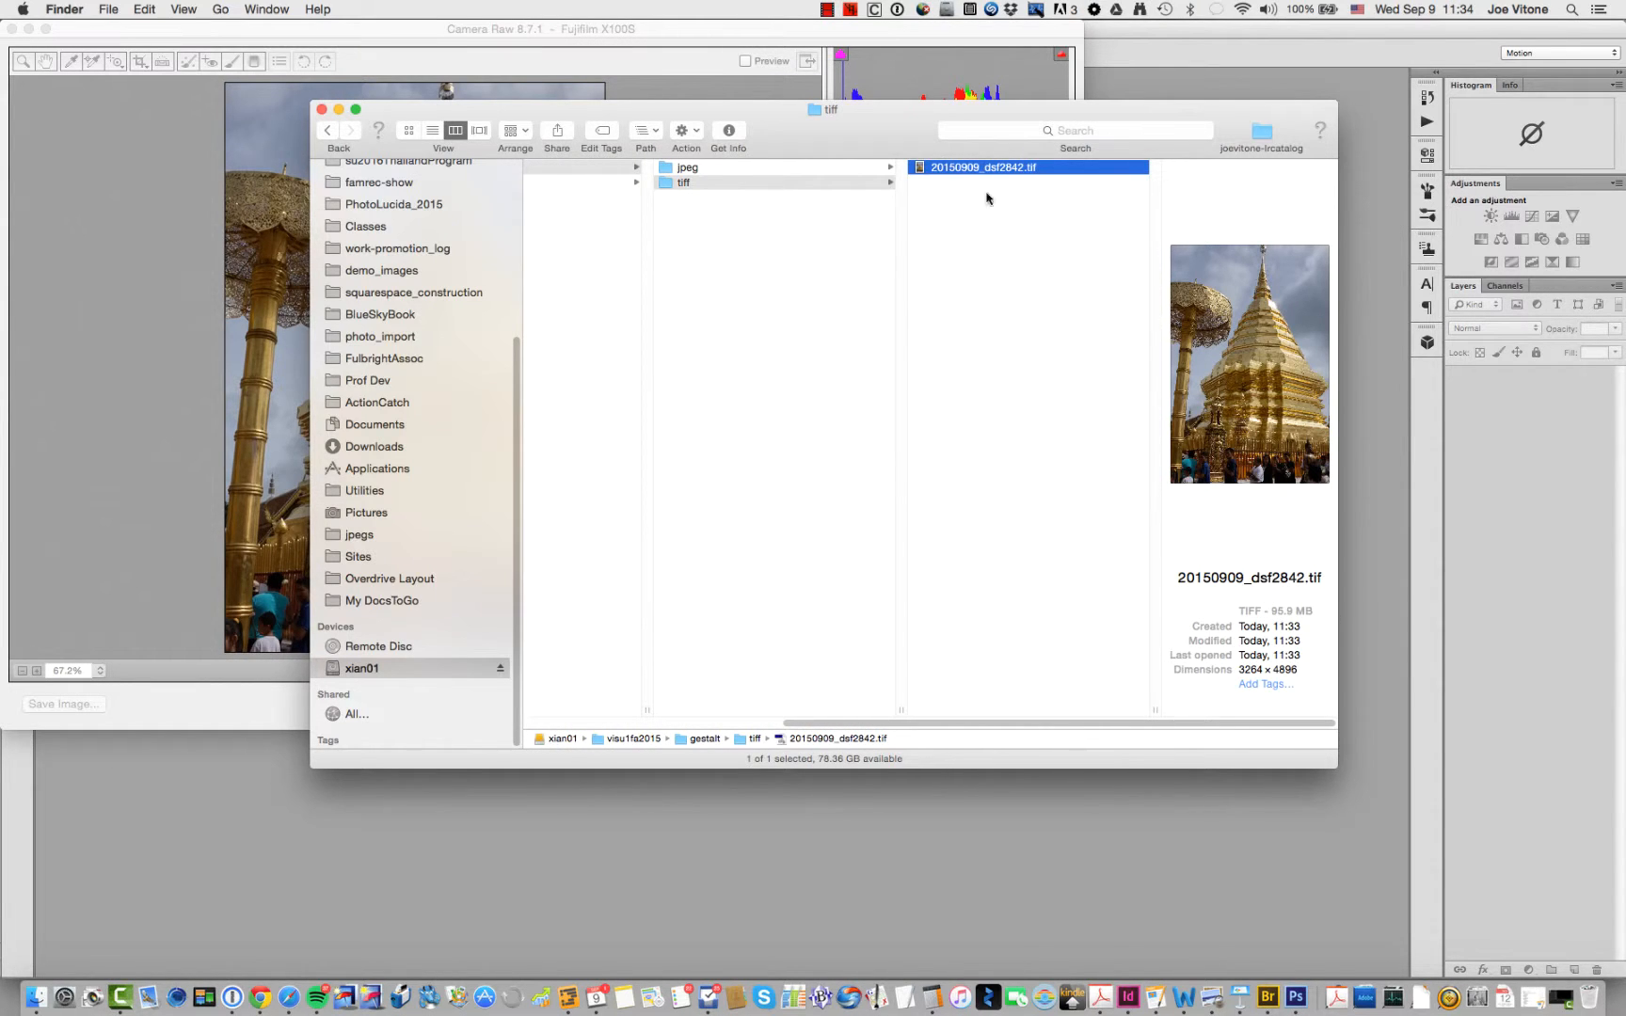
left_click(676, 170)
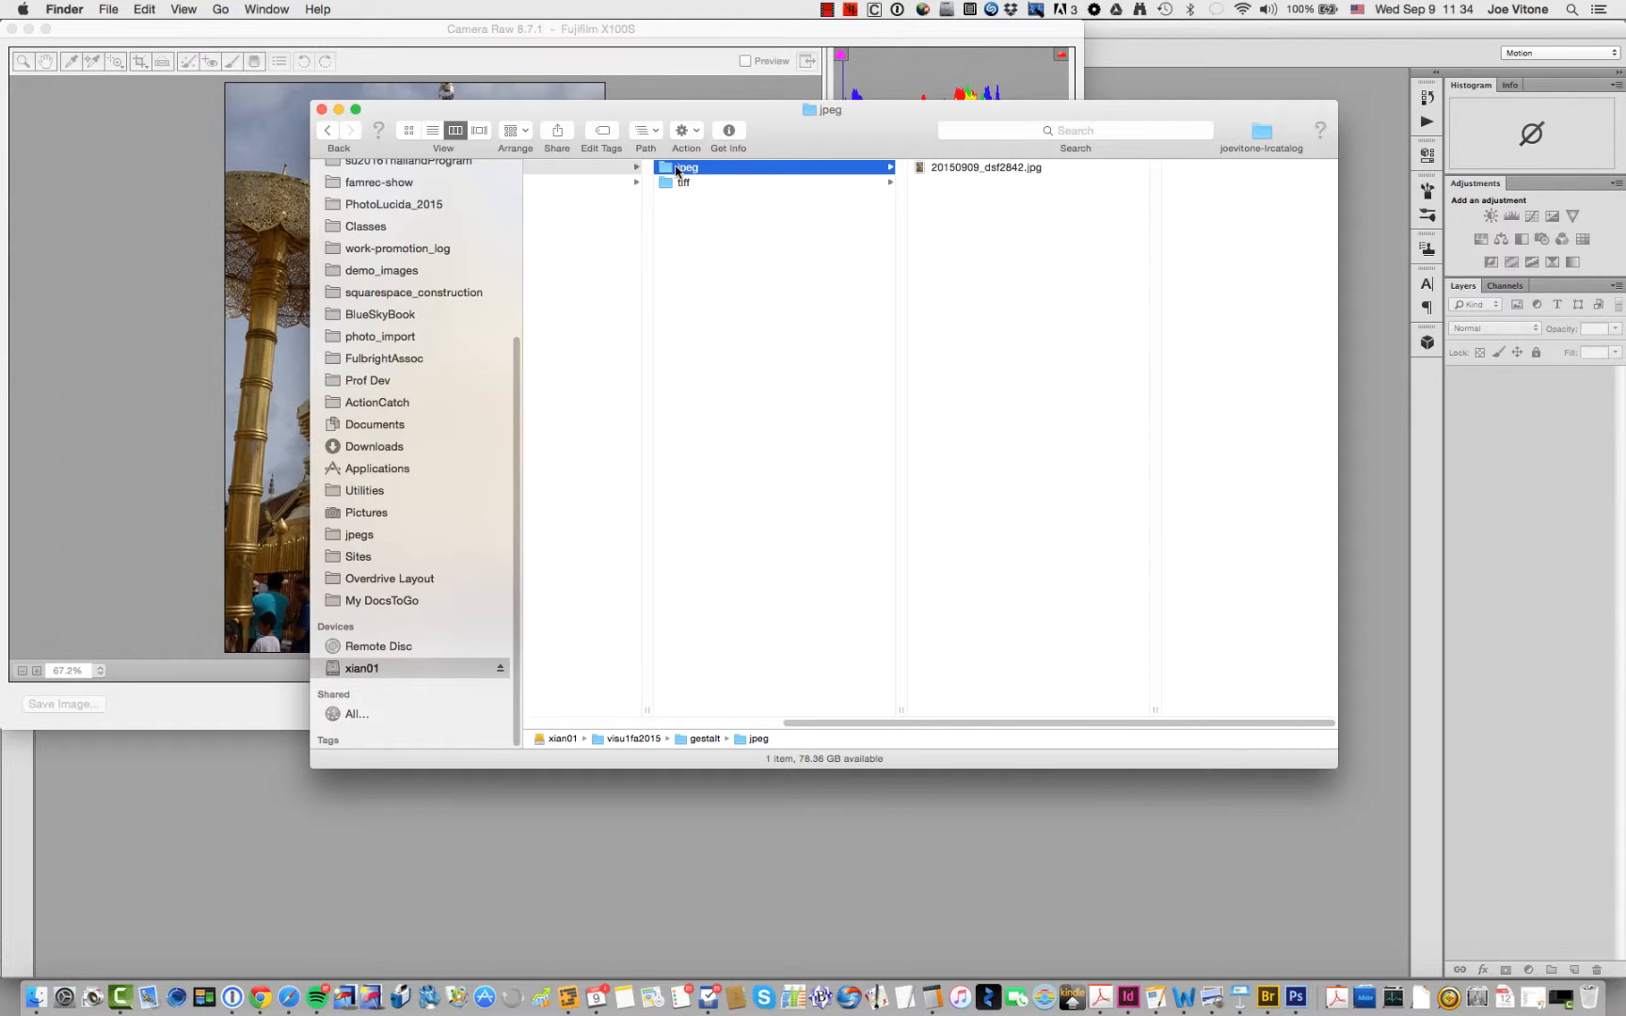
left_click(937, 170)
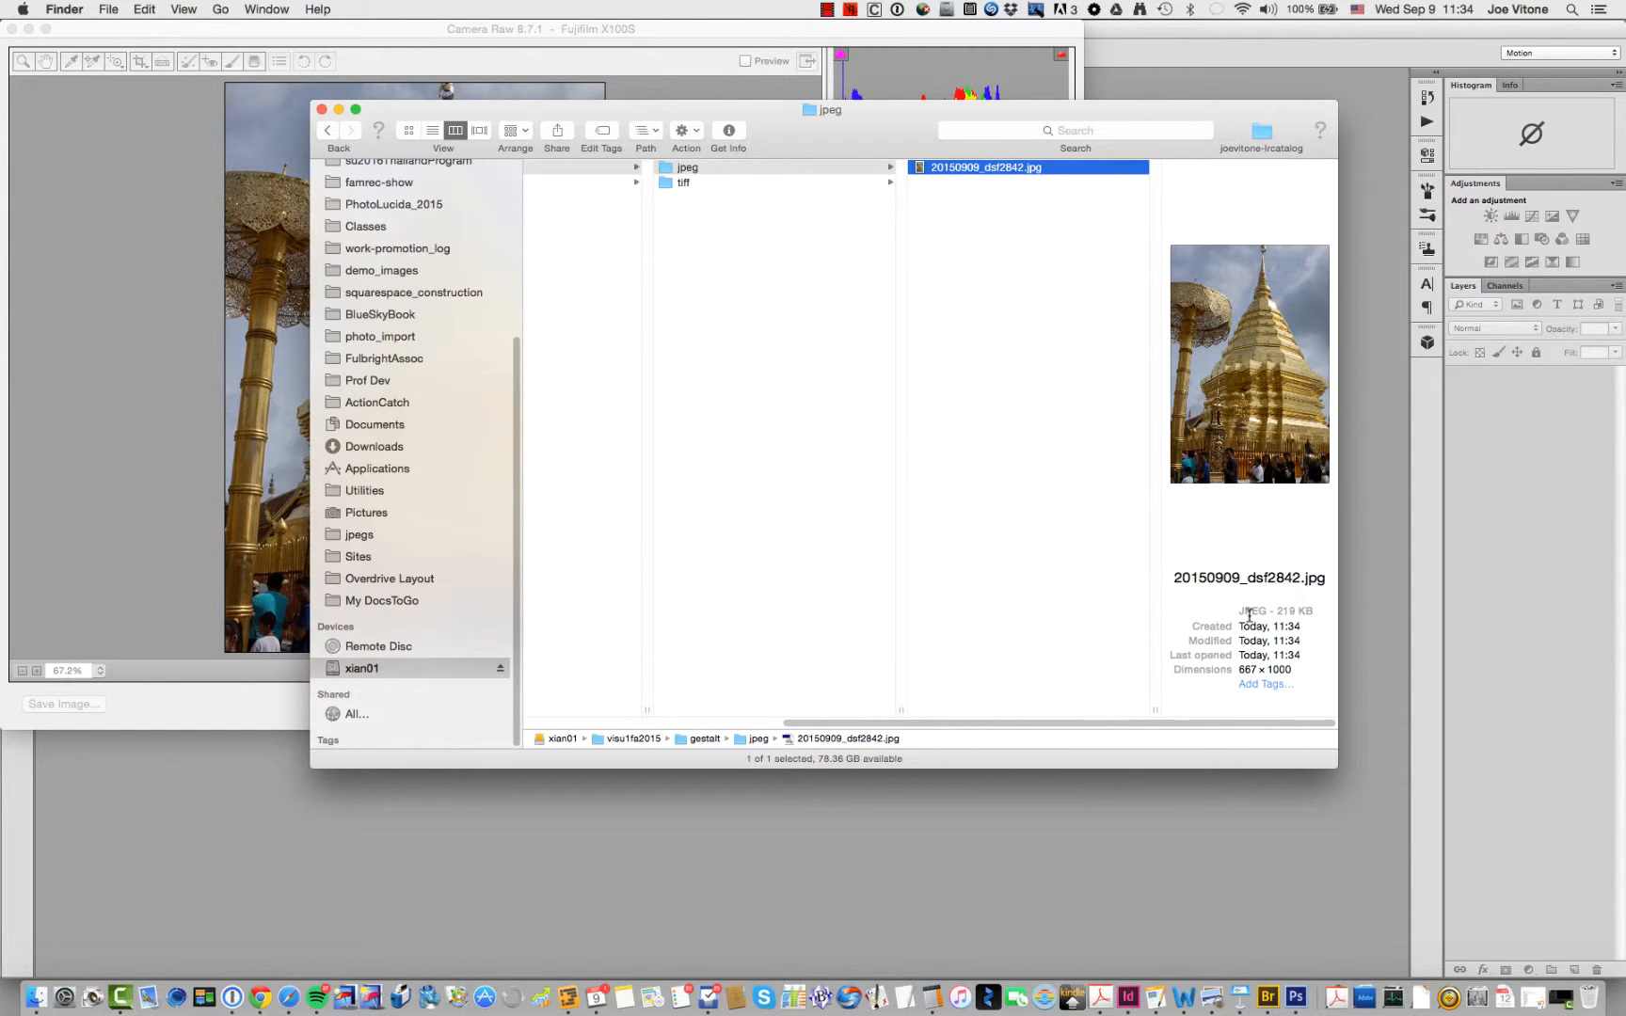